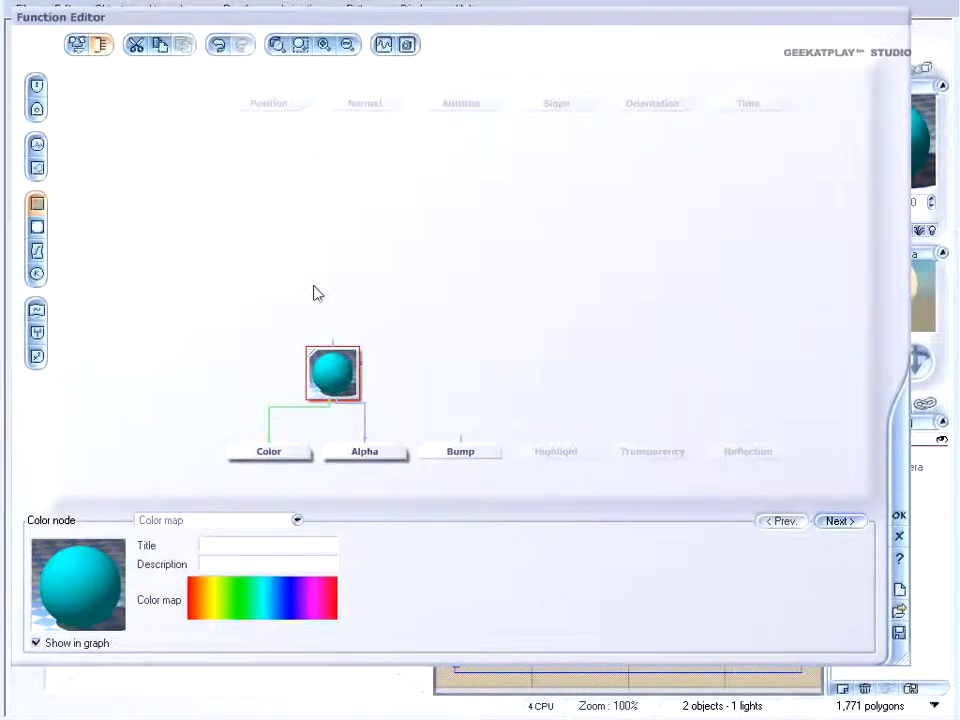
Insert a filter node of type Filter above the color map node, connected to its input
drag(330, 294, 360, 280)
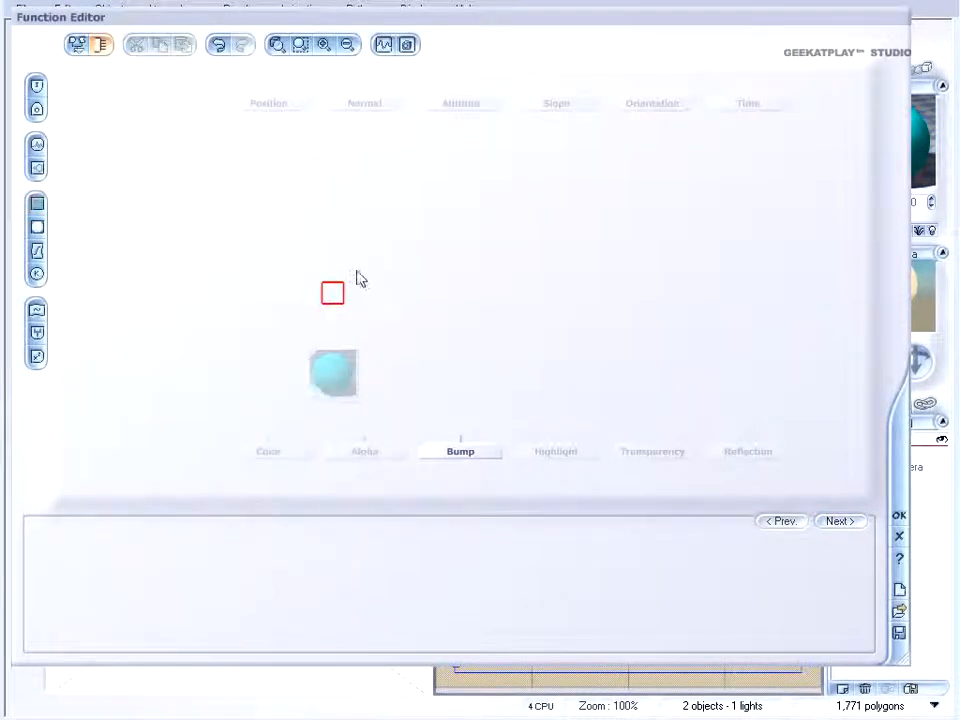
click(37, 251)
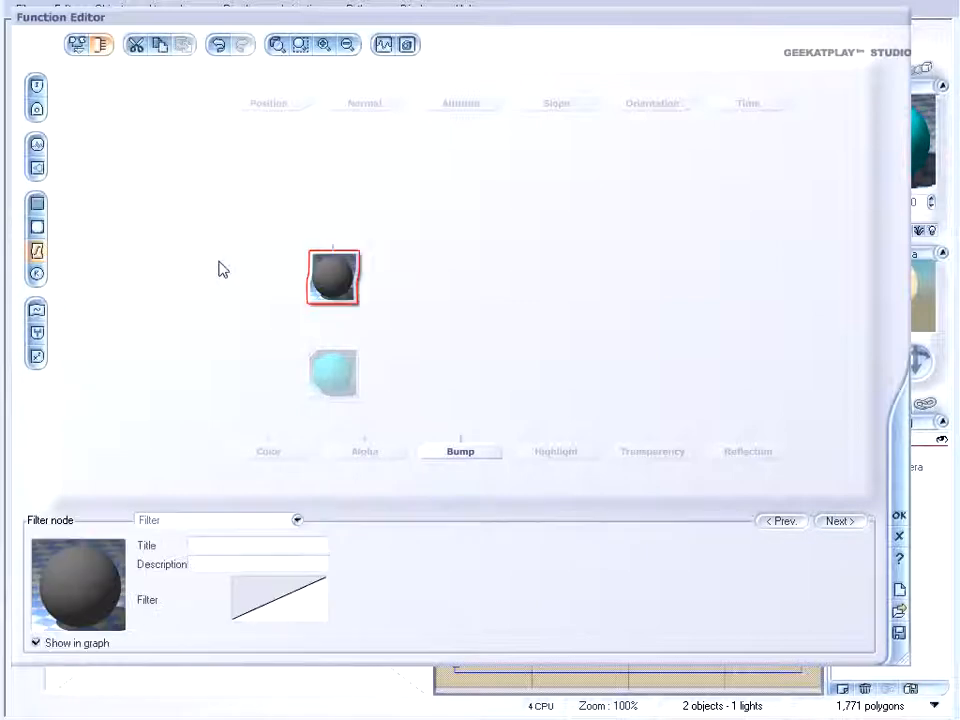
drag(326, 274, 302, 268)
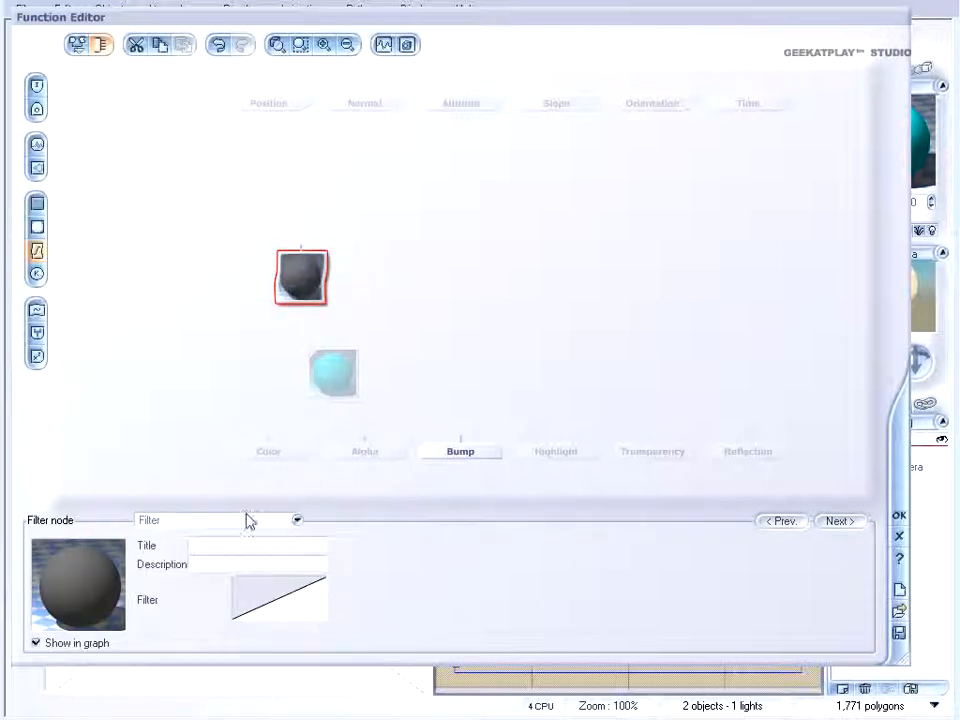
click(297, 521)
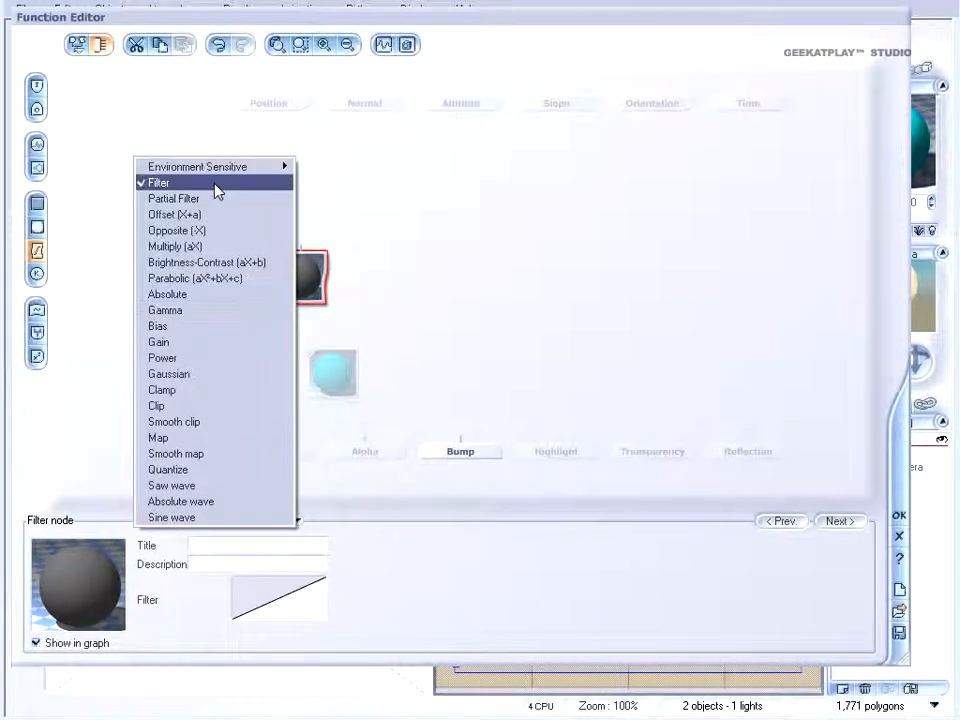
click(279, 187)
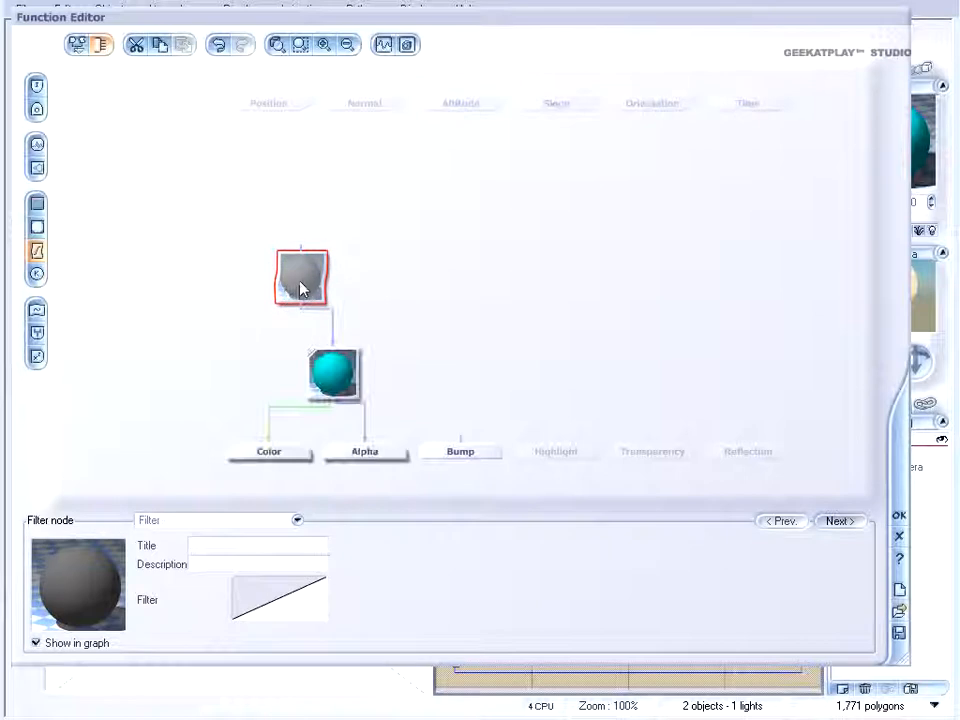
Move the filter node further to the left of the color map node and feed it with a new Perlin Noises node
drag(302, 272, 240, 272)
click(287, 196)
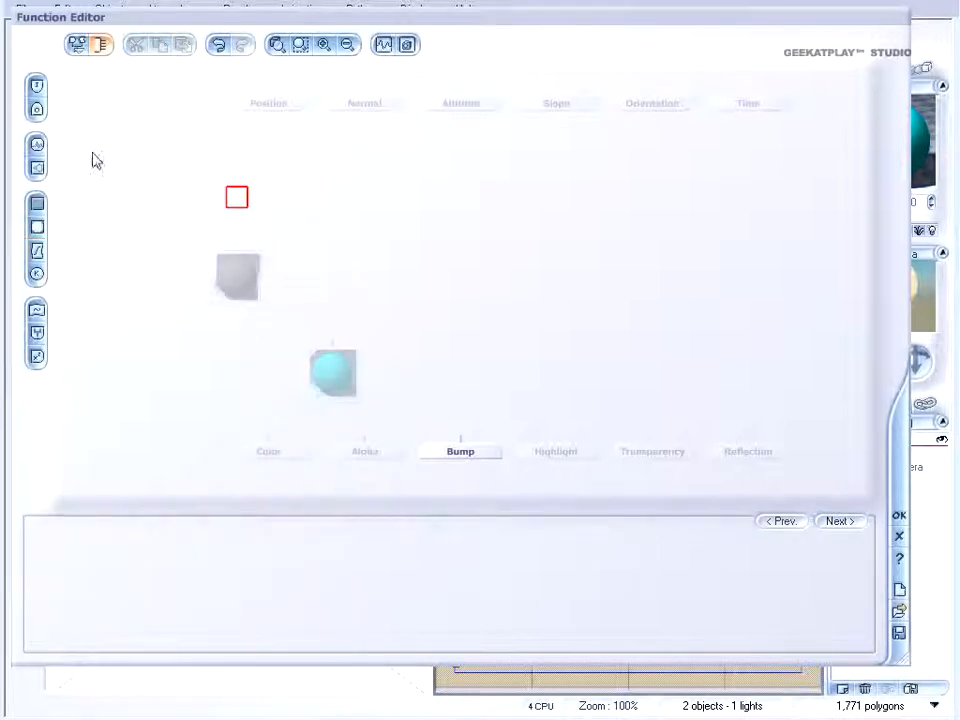
click(40, 146)
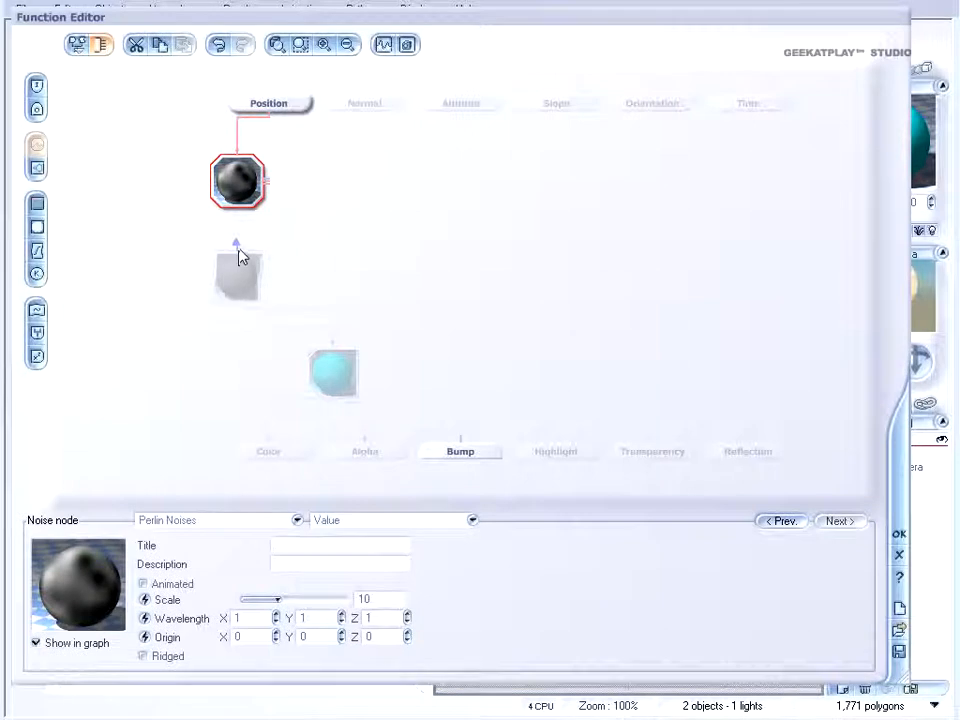
Select the color map node and show its result in the Function Output Observer
click(310, 384)
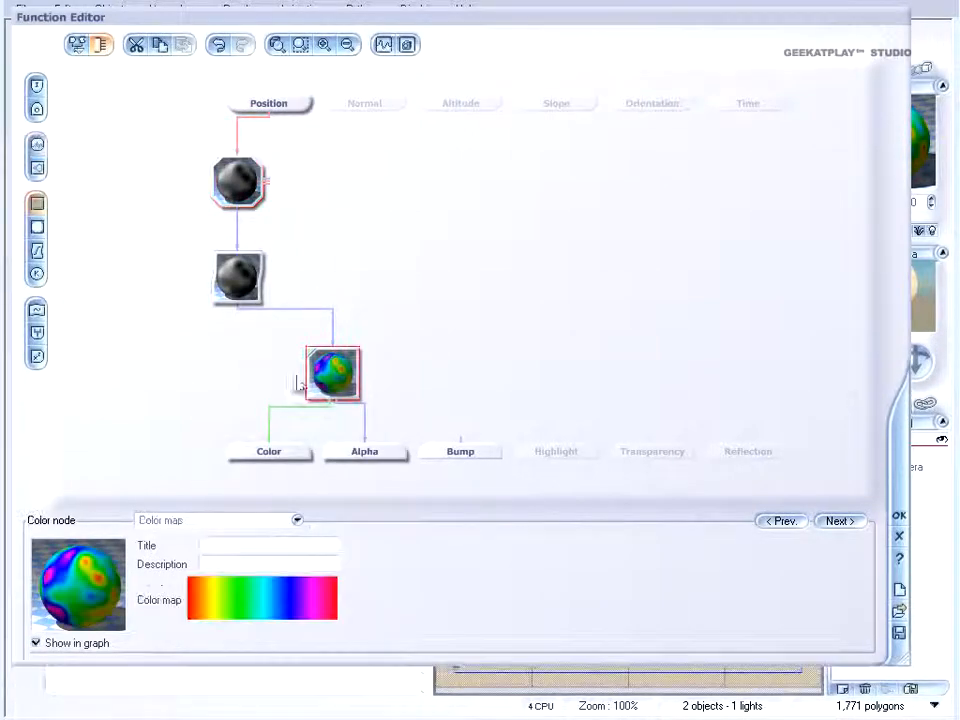
click(400, 45)
drag(623, 31, 627, 57)
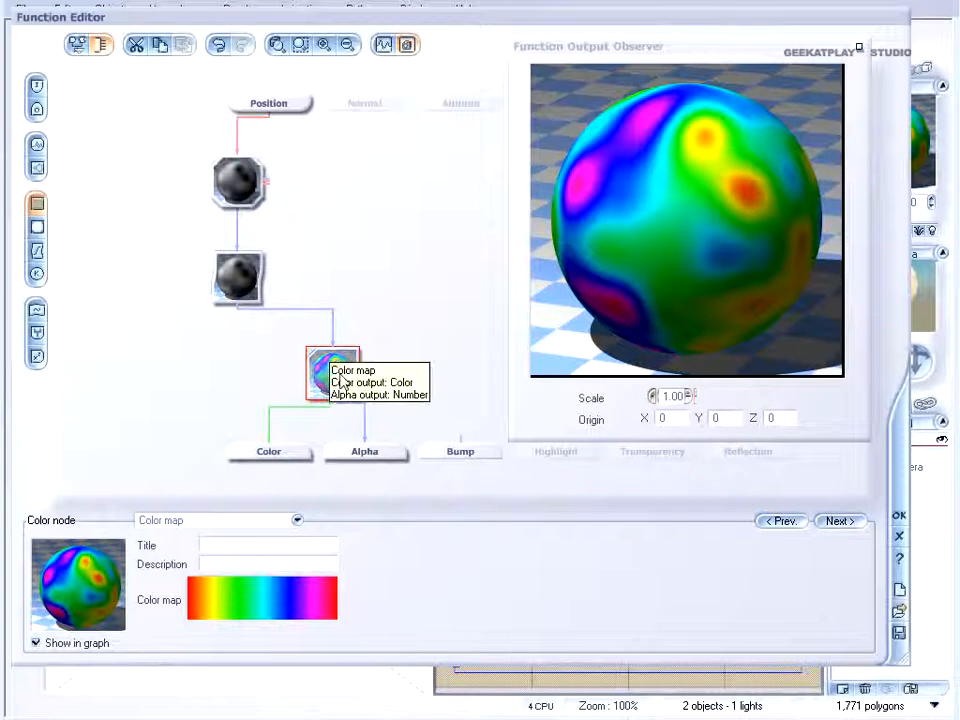
Load the Fast Pendular 5 Times filter from the Time Splines collection into the filter node
click(245, 268)
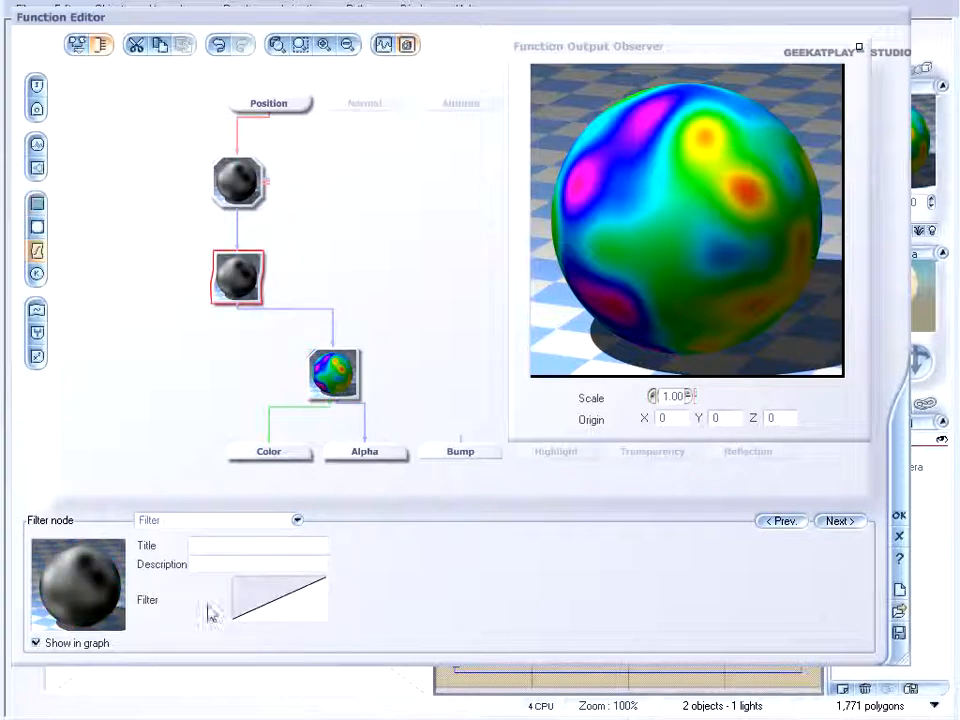
right_click(298, 606)
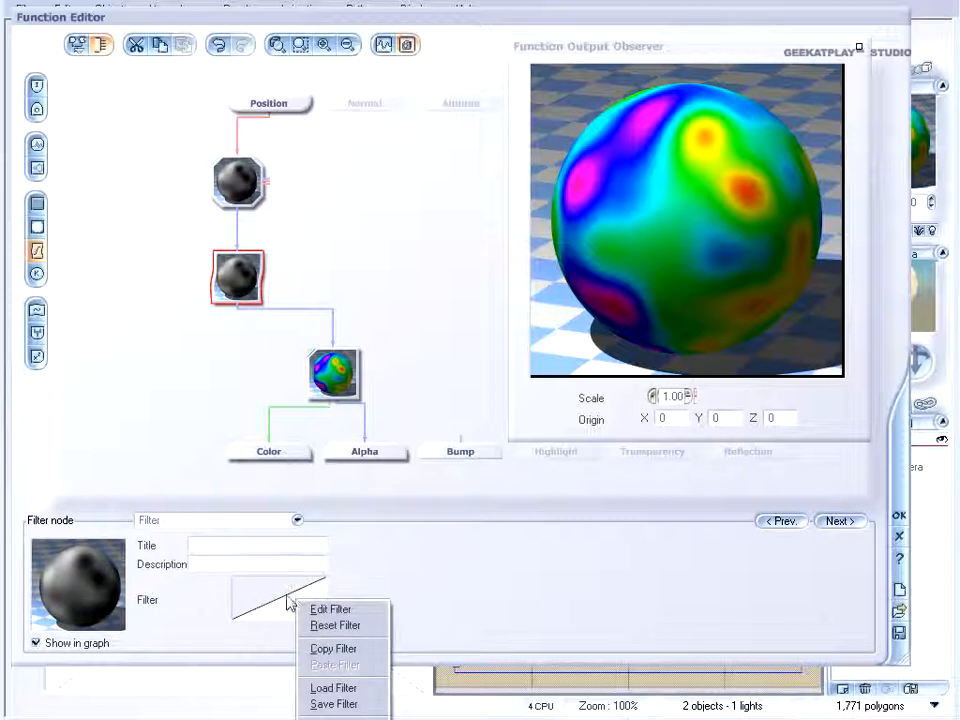
click(340, 609)
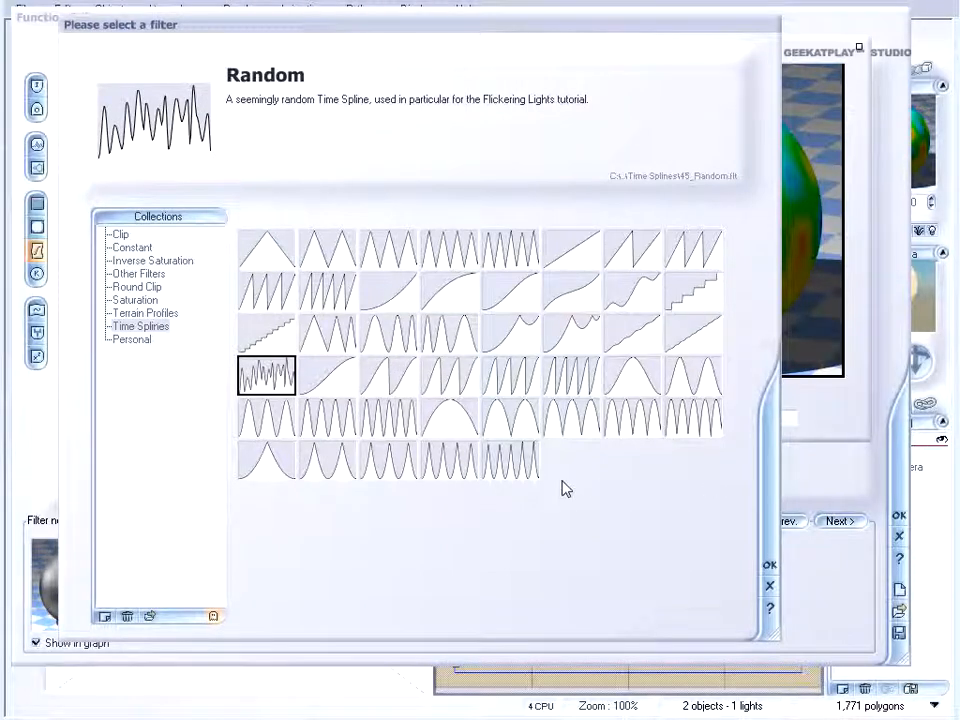
click(143, 300)
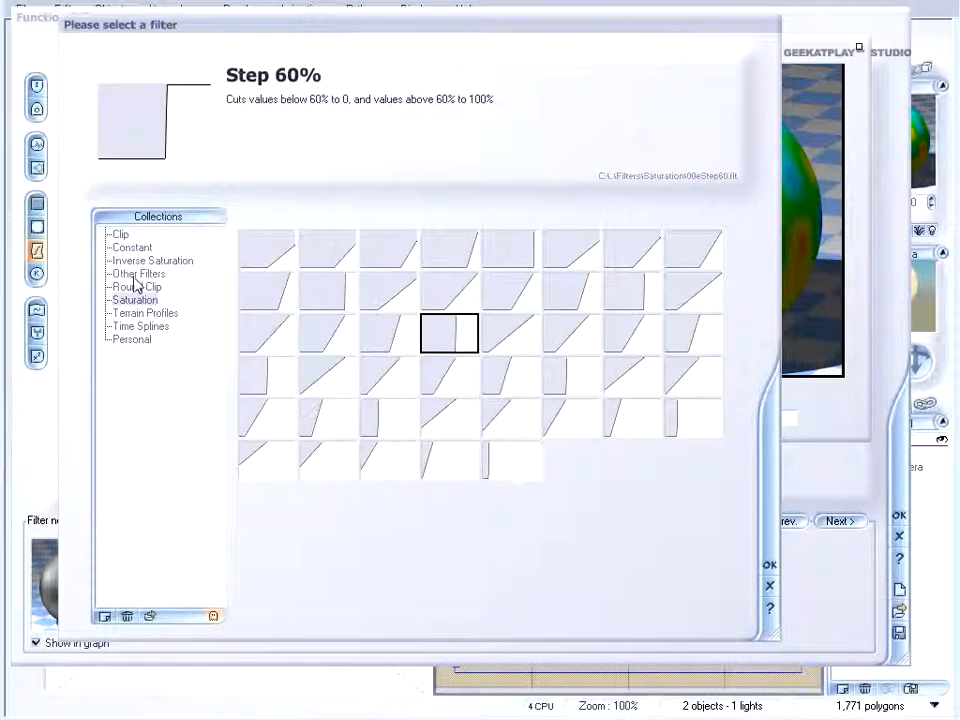
click(148, 313)
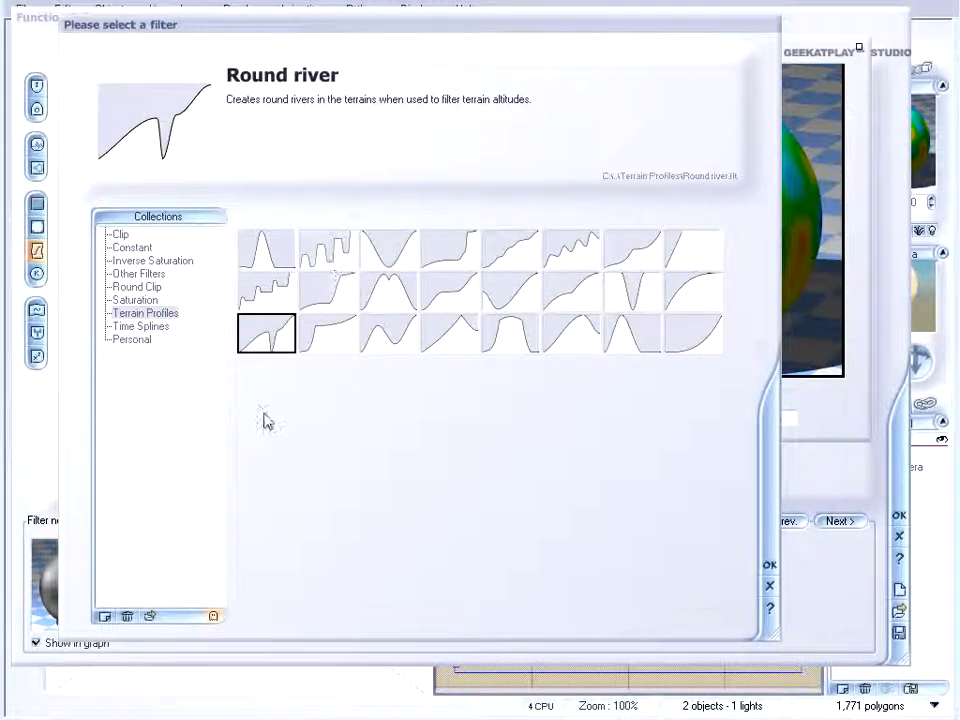
click(145, 327)
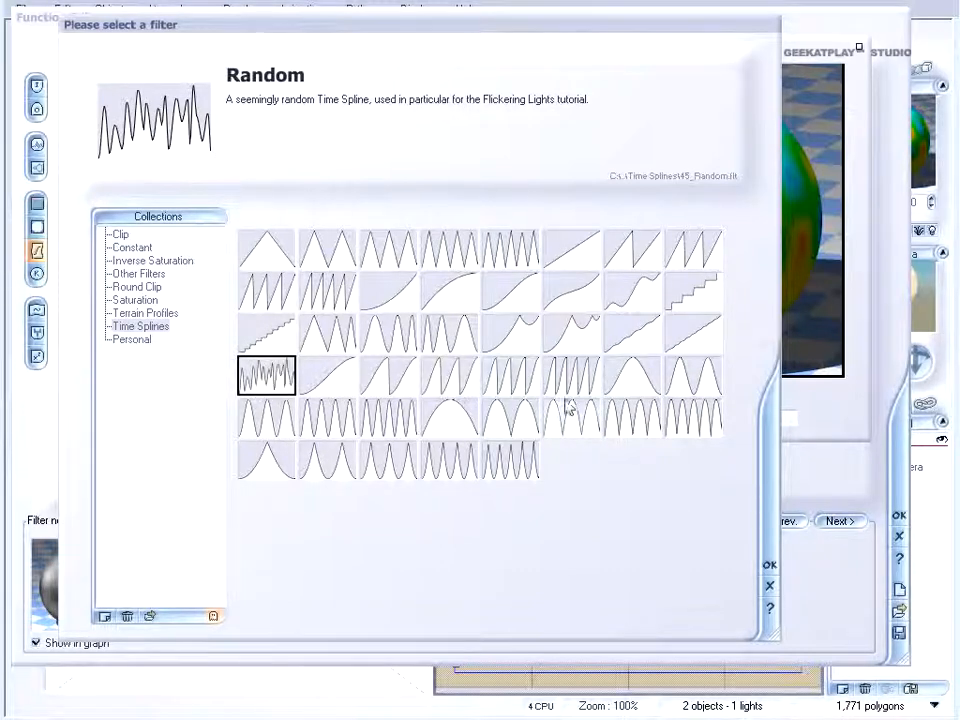
click(684, 430)
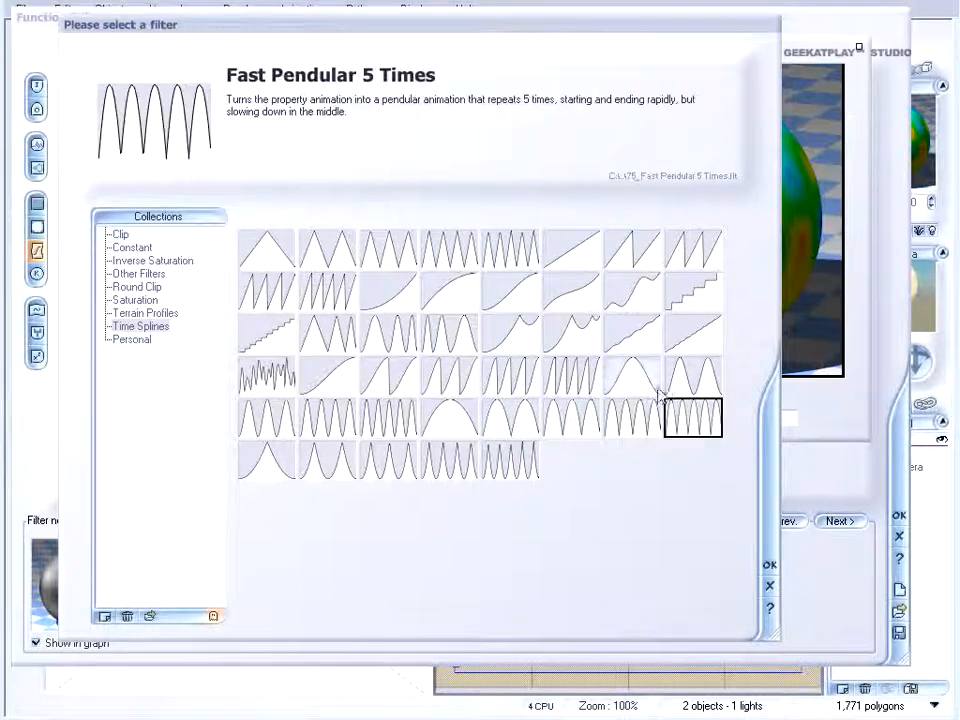
click(769, 566)
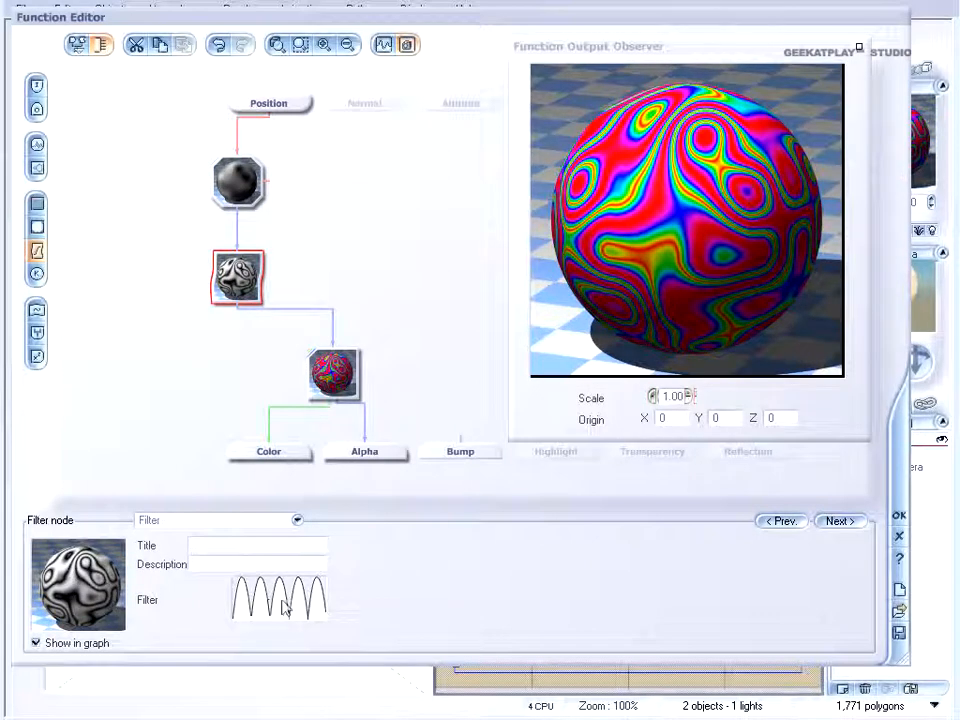
Check the color map node, and reset the filter node's curve to its default
click(330, 370)
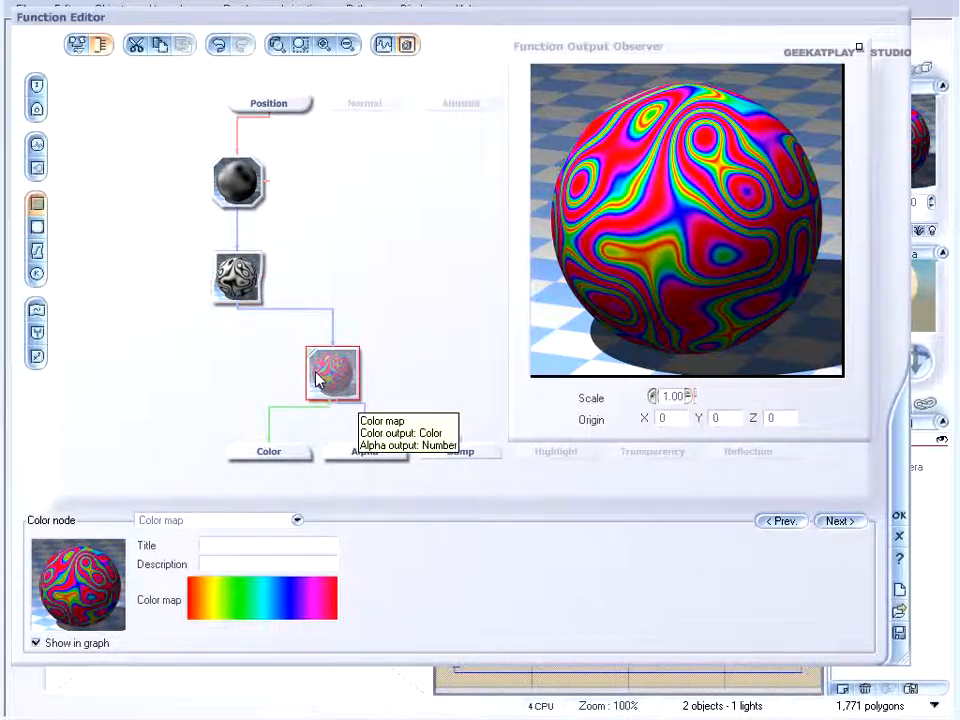
click(237, 277)
right_click(281, 606)
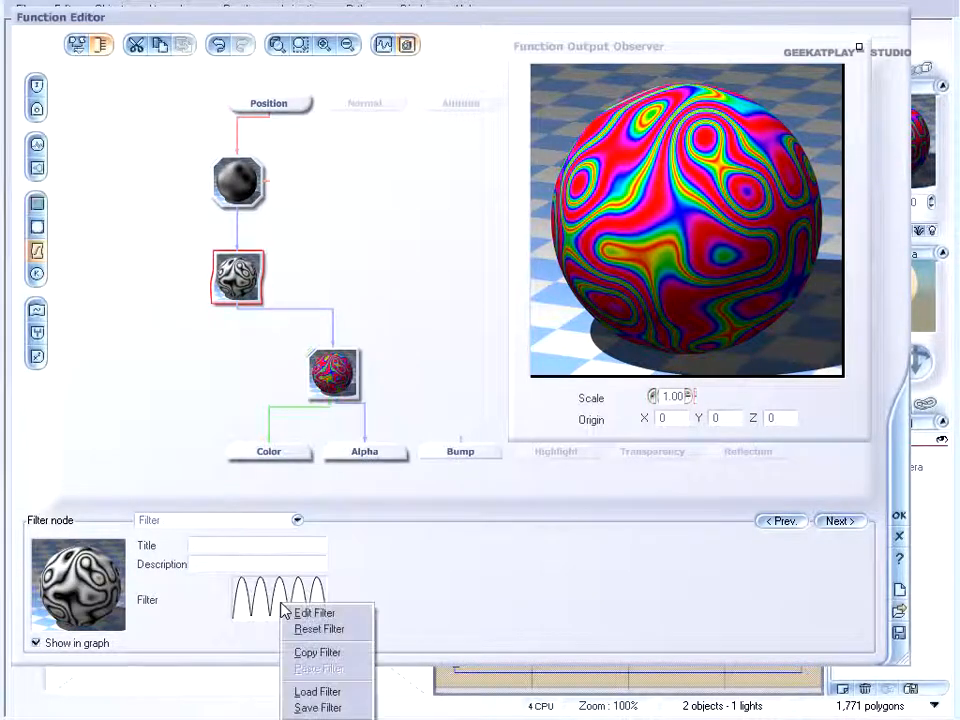
click(343, 630)
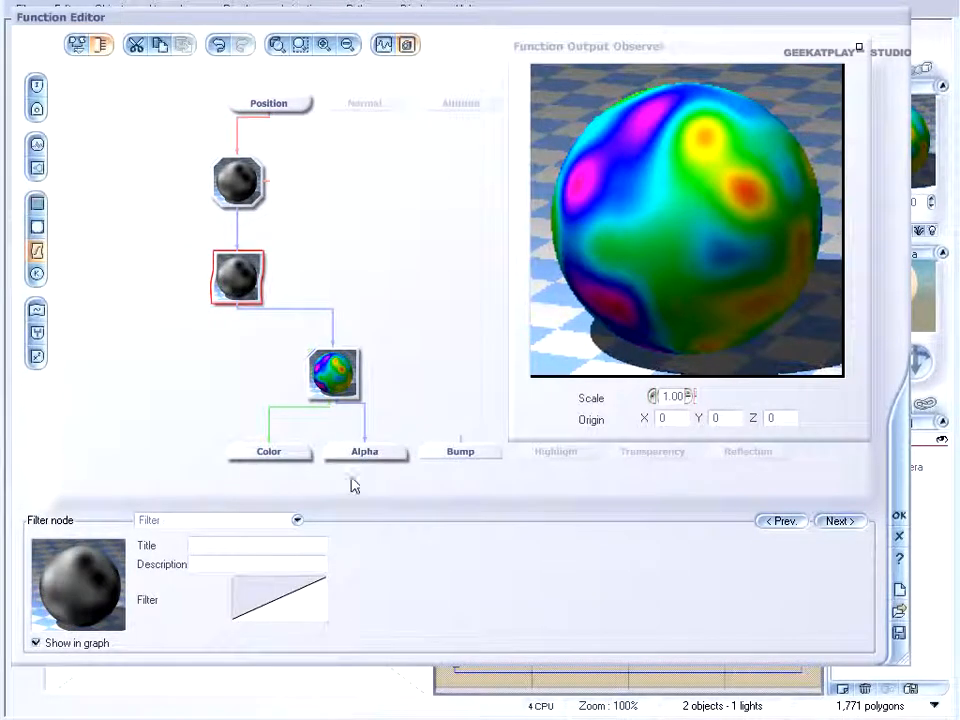
Edit the filter node's curve and lower its right end keypoint to about Y -0.28
right_click(298, 603)
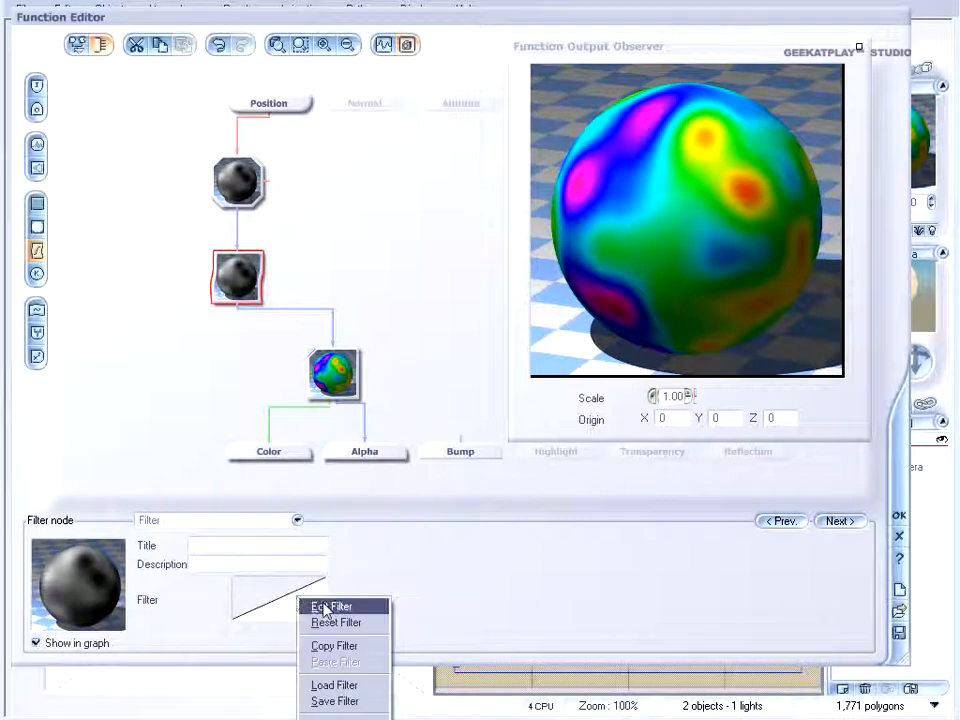
click(323, 607)
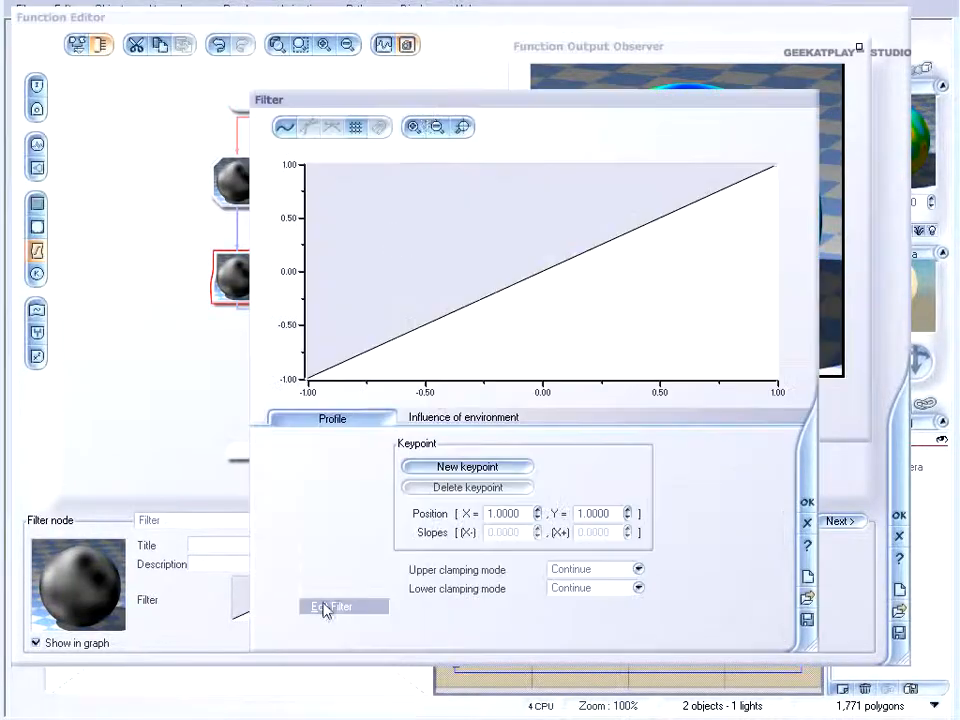
drag(426, 118, 320, 96)
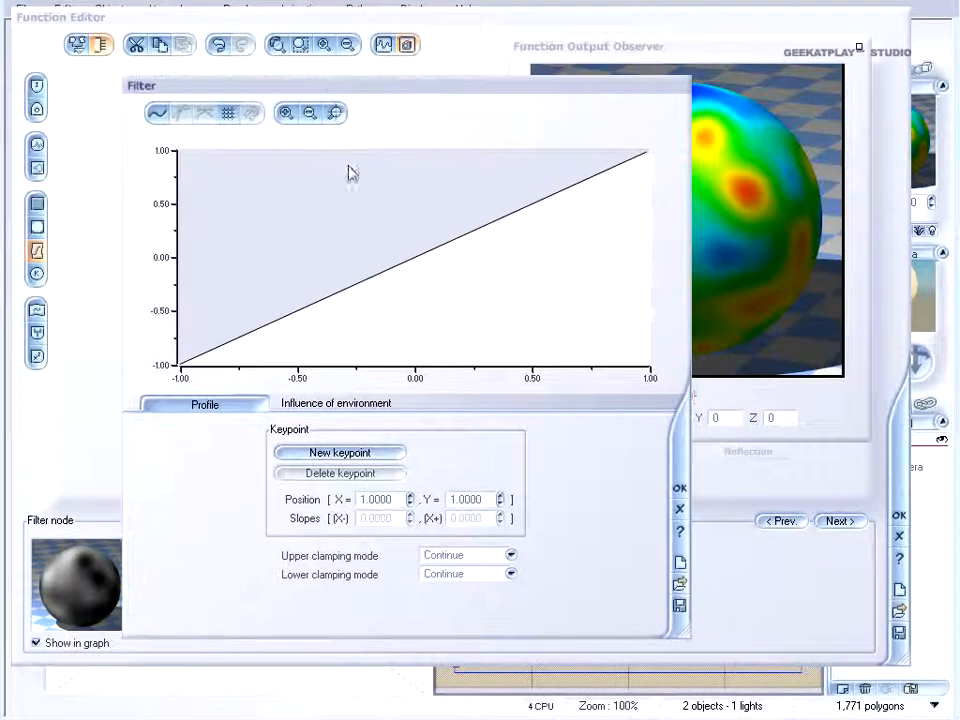
drag(680, 633, 708, 632)
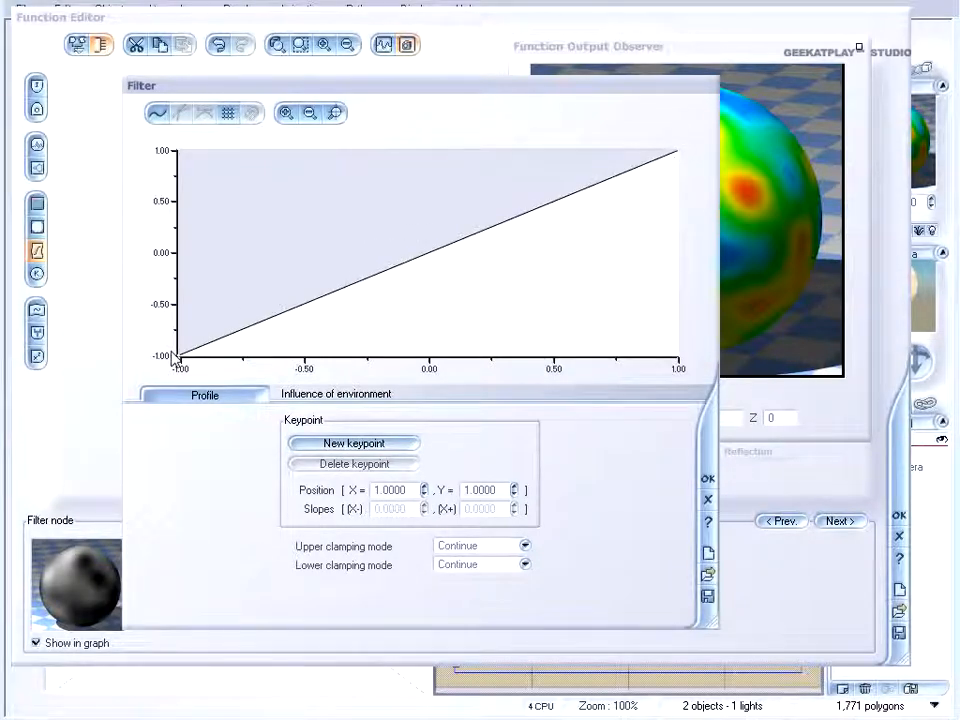
drag(313, 91, 299, 121)
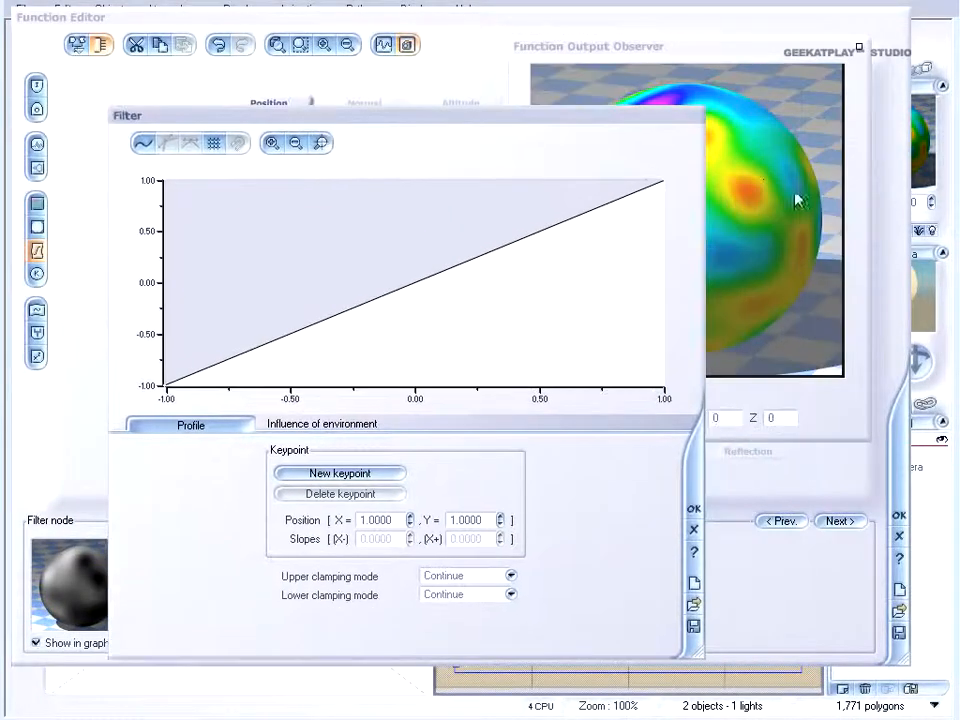
drag(664, 180, 663, 288)
drag(658, 131, 609, 107)
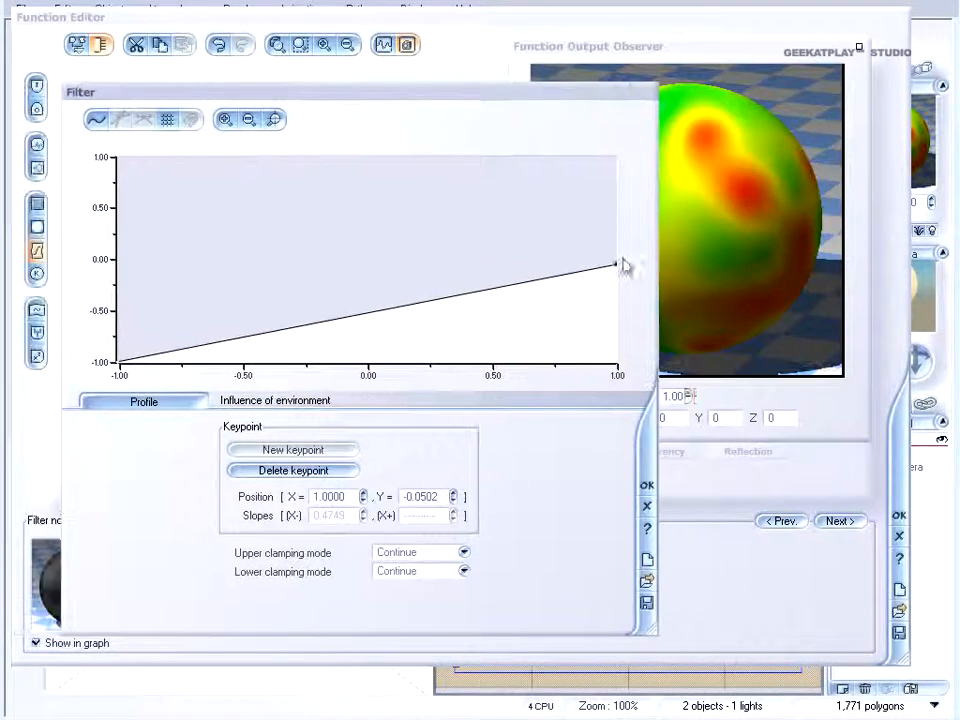
drag(611, 261, 613, 289)
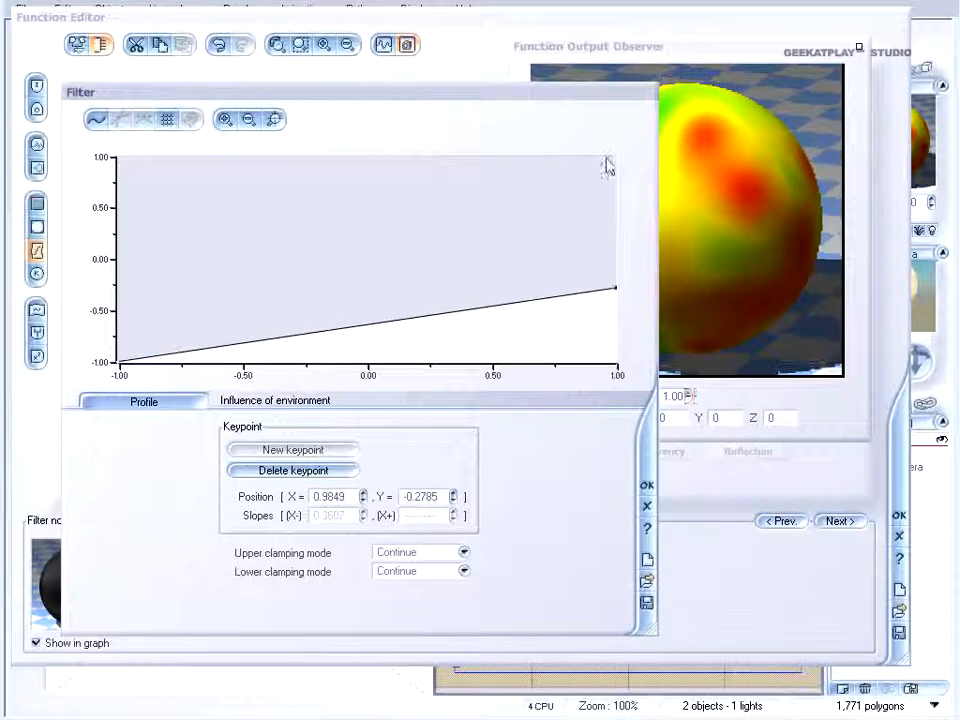
drag(545, 99, 782, 34)
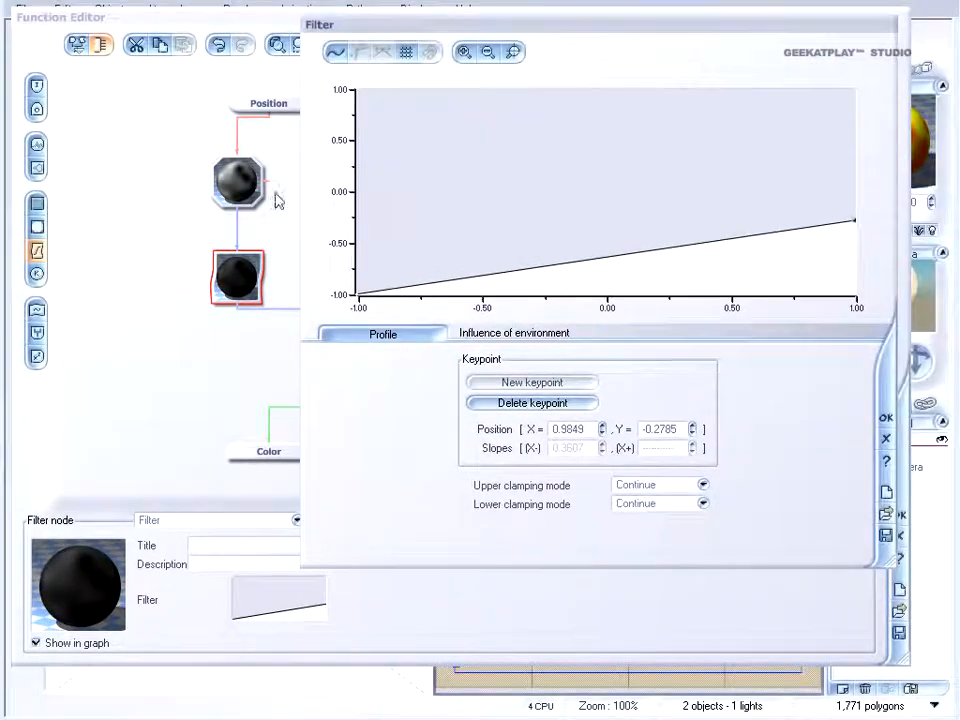
Close the filter curve editor and inspect the color map node's gradient against its output
drag(420, 30, 583, 24)
click(340, 378)
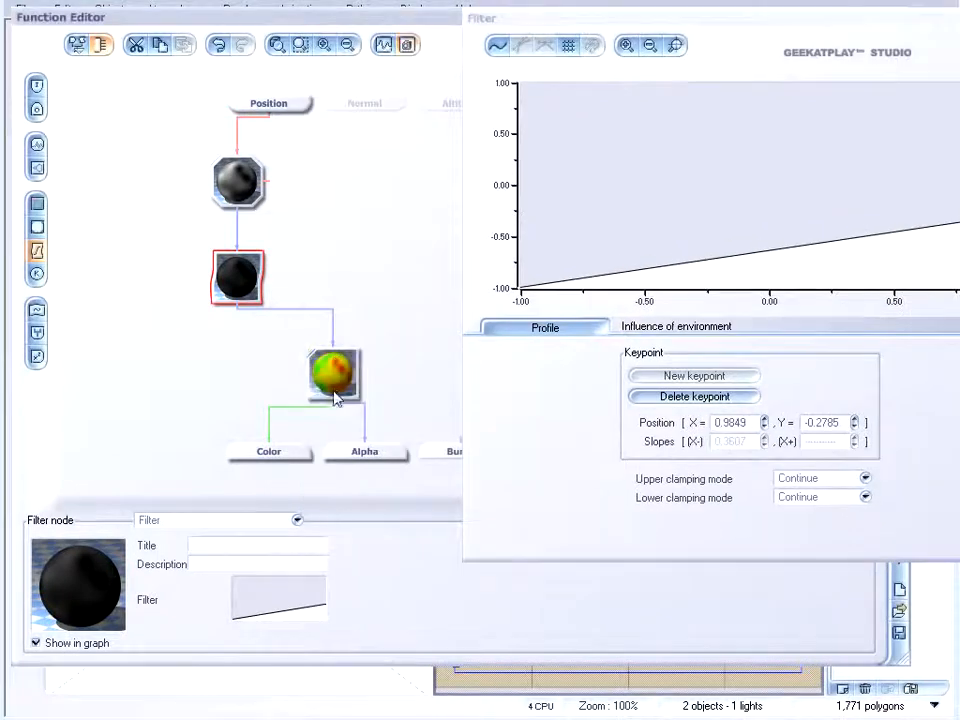
click(353, 392)
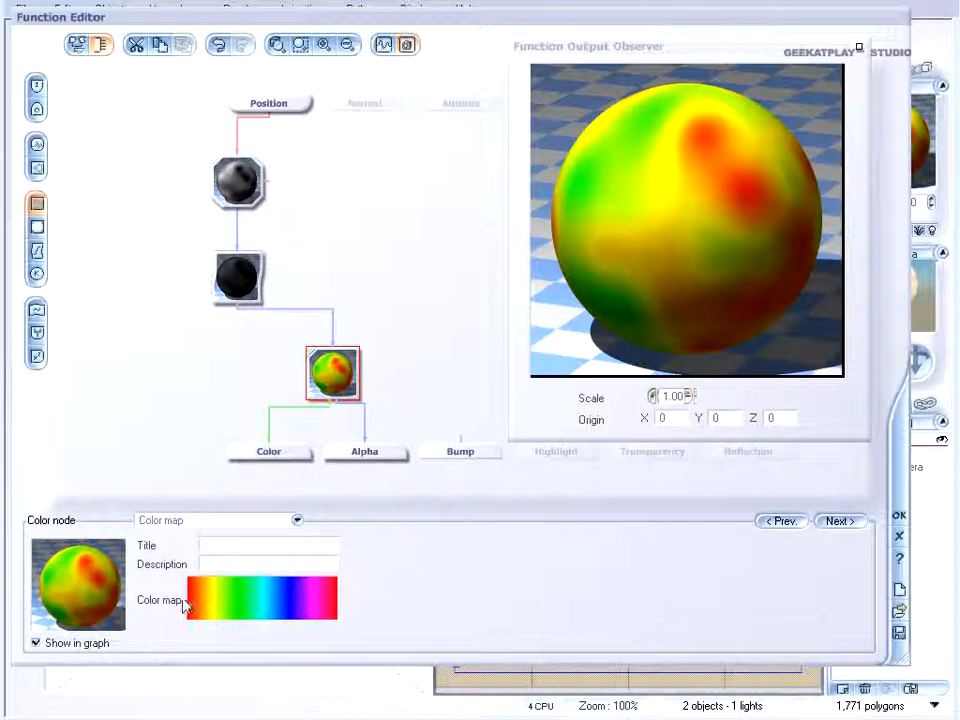
Raise the filter curve's right end keypoint to Y 1.00 and add a keypoint at about X -0.28, Y 0.93
click(253, 291)
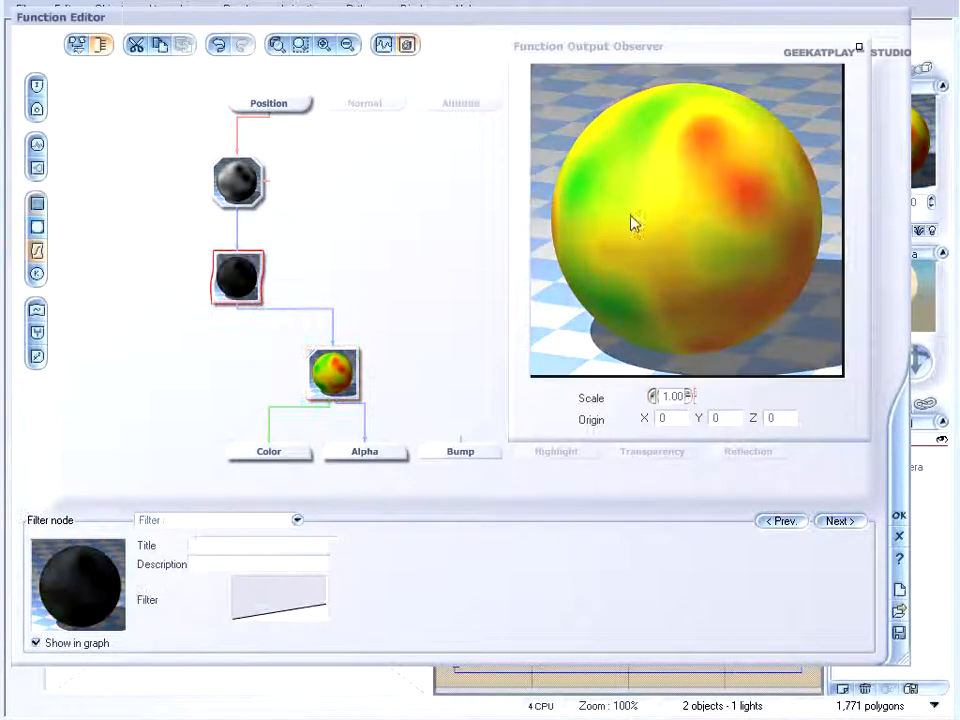
right_click(257, 602)
click(278, 606)
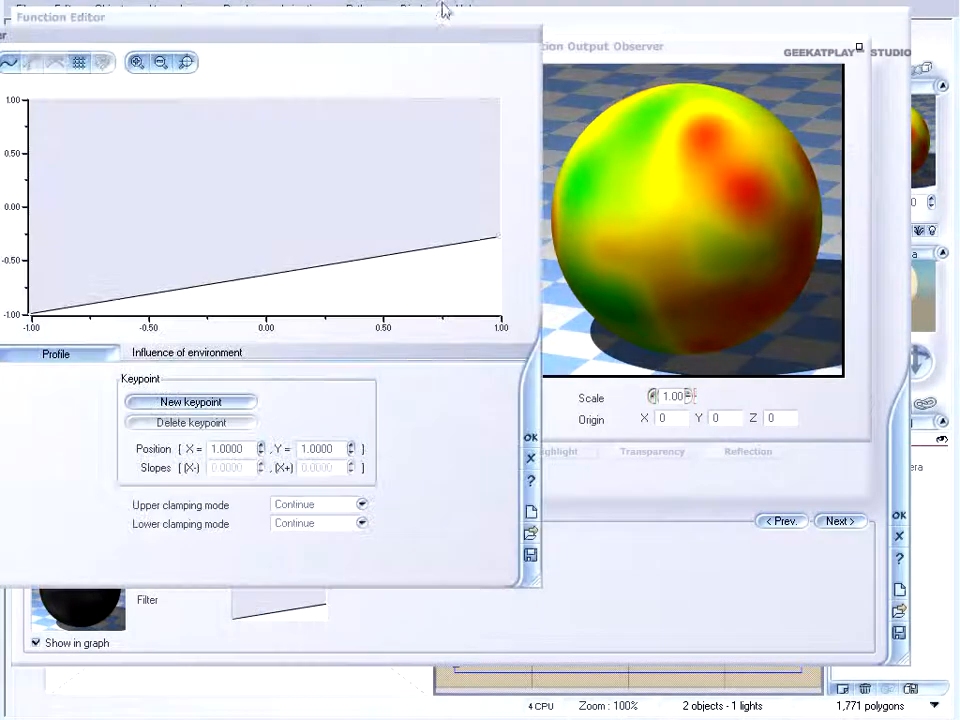
drag(386, 48, 440, 63)
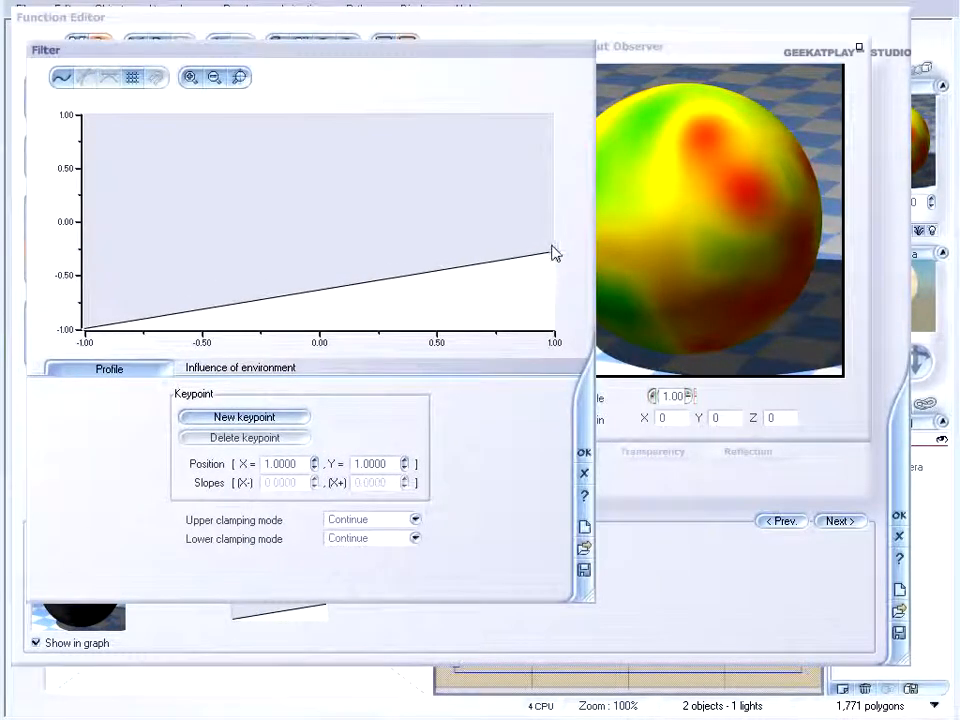
drag(551, 252, 548, 104)
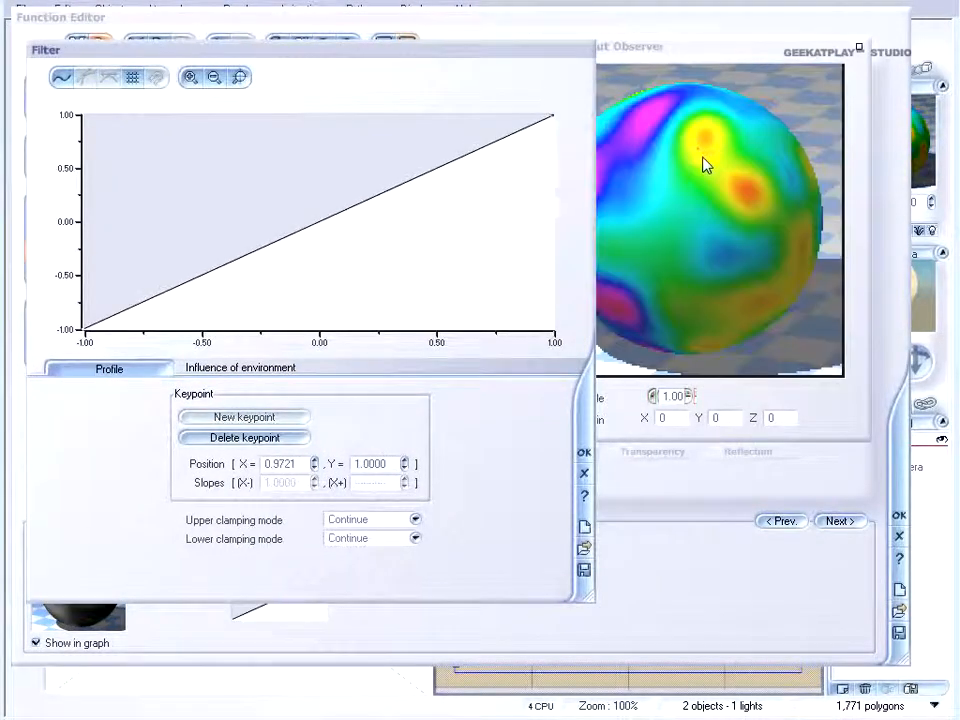
drag(358, 204, 254, 122)
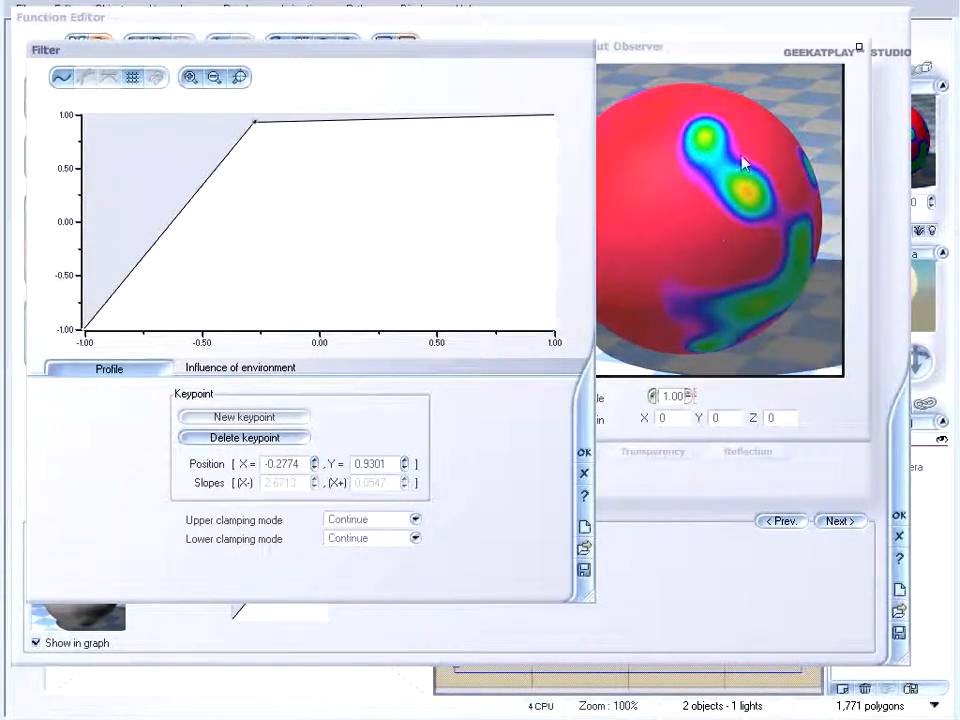
Move the filter curve's keypoint to X 0.45, Y -0.07 and add another keypoint at about X -0.32, Y -0.21
drag(254, 122, 427, 231)
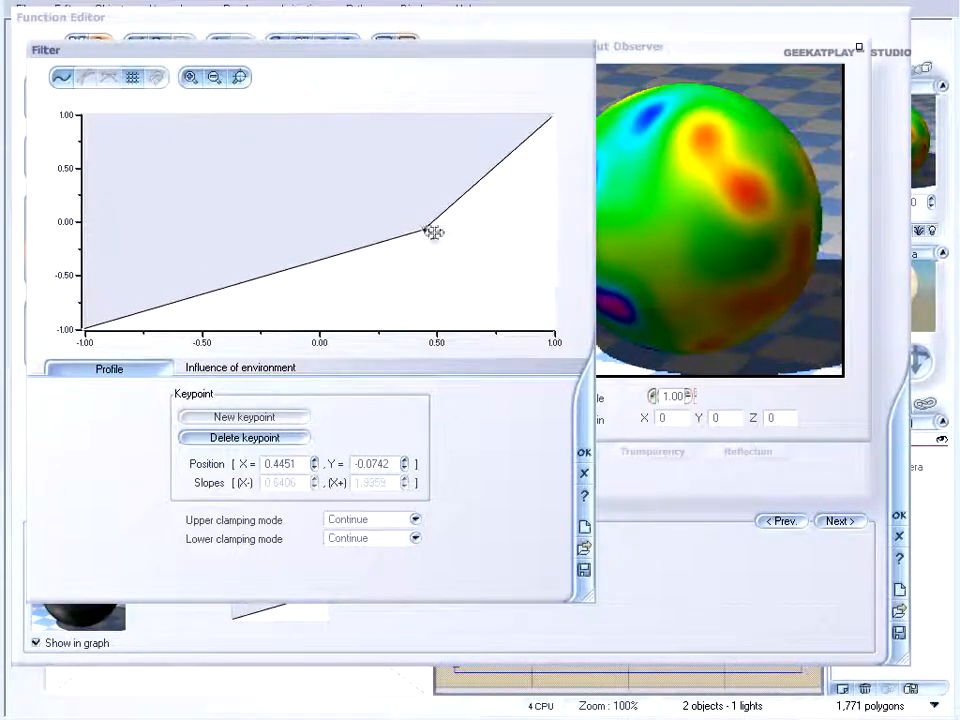
click(277, 279)
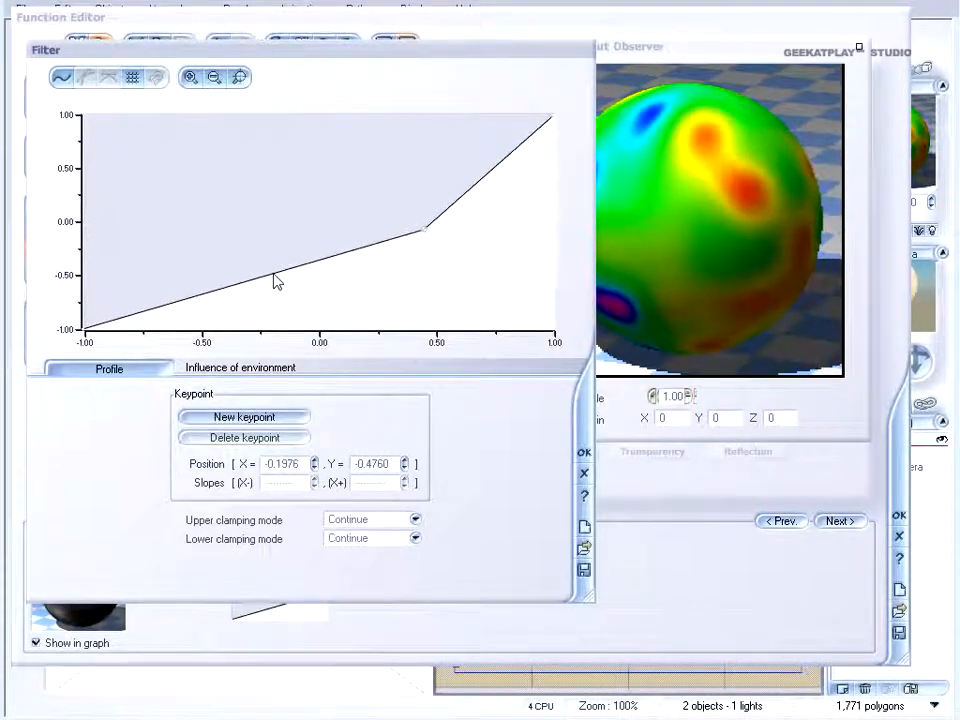
drag(271, 284, 242, 251)
Add a new keypoint at X -0.74, Y 0.76 and lower it to about X -0.70, Y -0.32
click(335, 132)
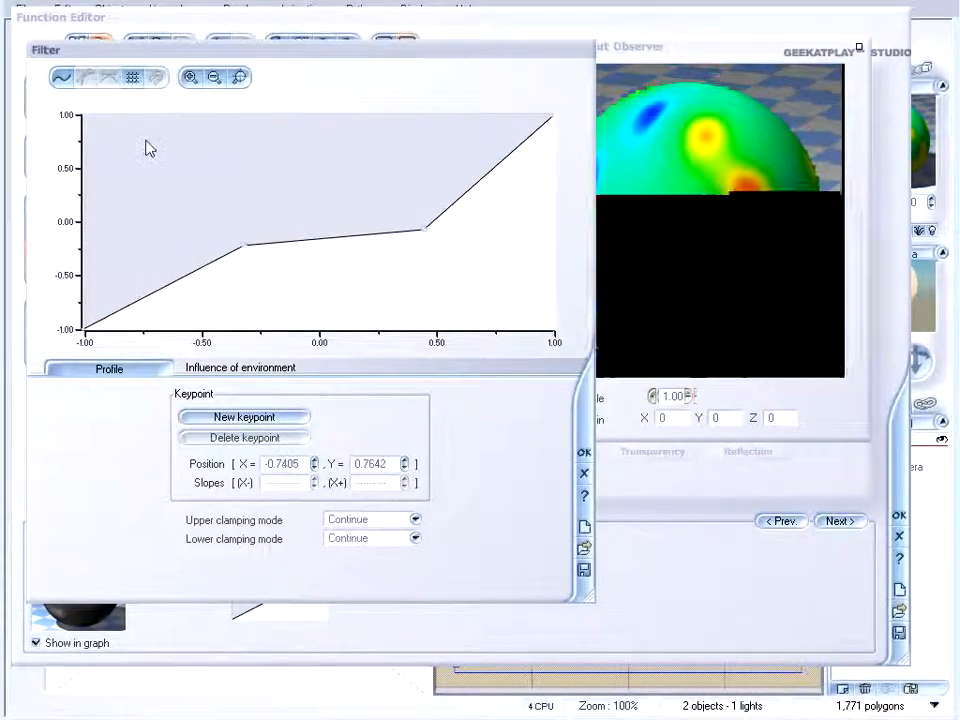
click(221, 416)
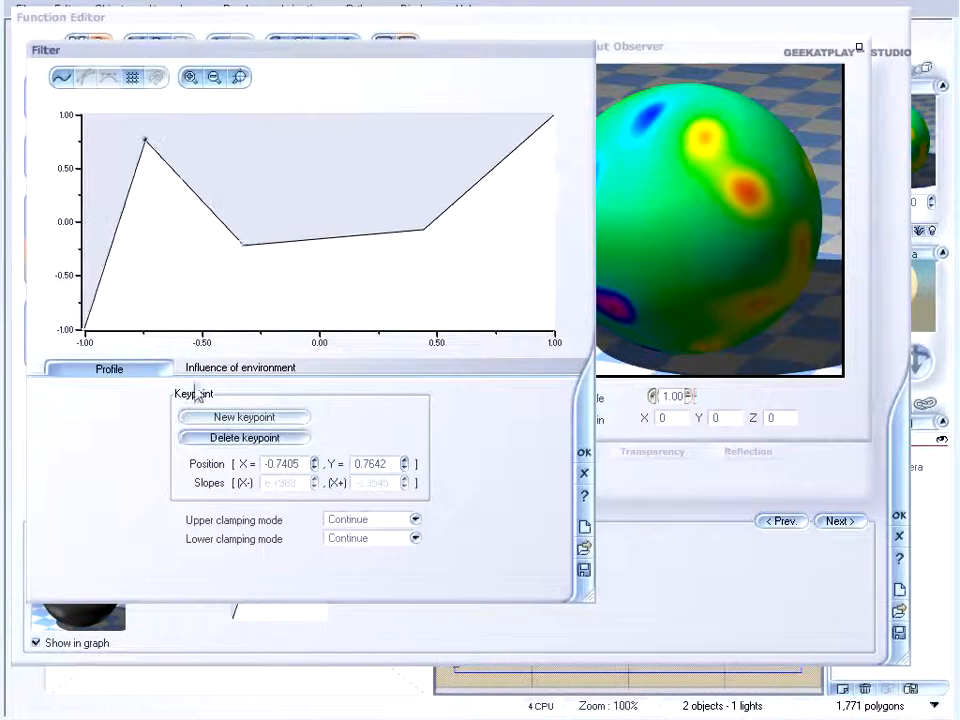
drag(146, 163, 152, 257)
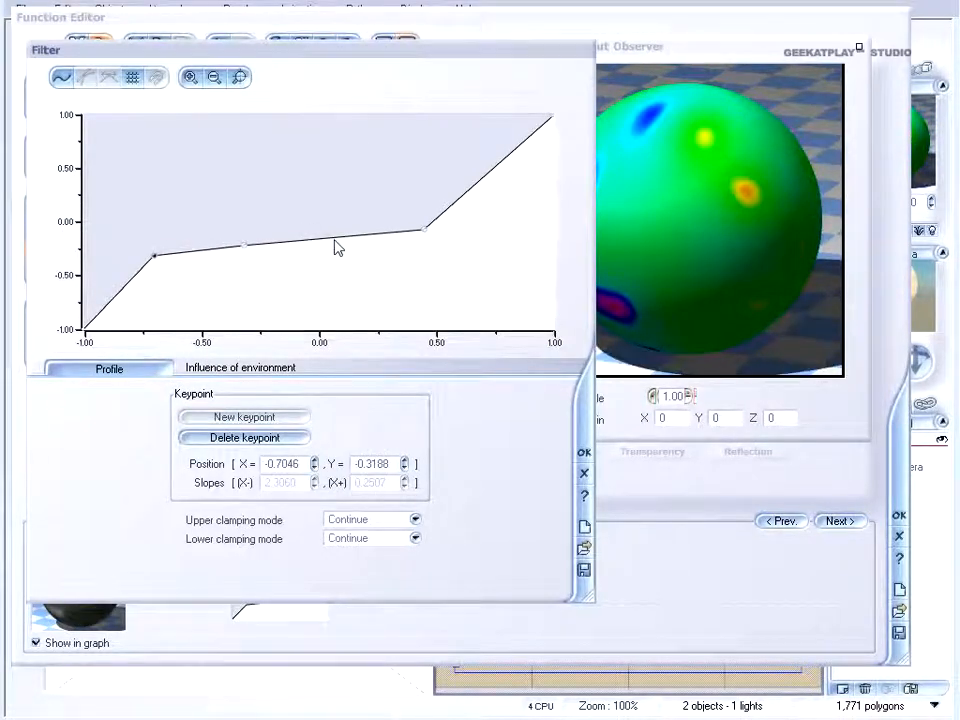
Move the keypoint near X -0.32 to X -0.24, Y 0.06 and add keypoints at about X 0.04, Y 0.00 and X 0.24, Y -0.25
drag(248, 246, 328, 223)
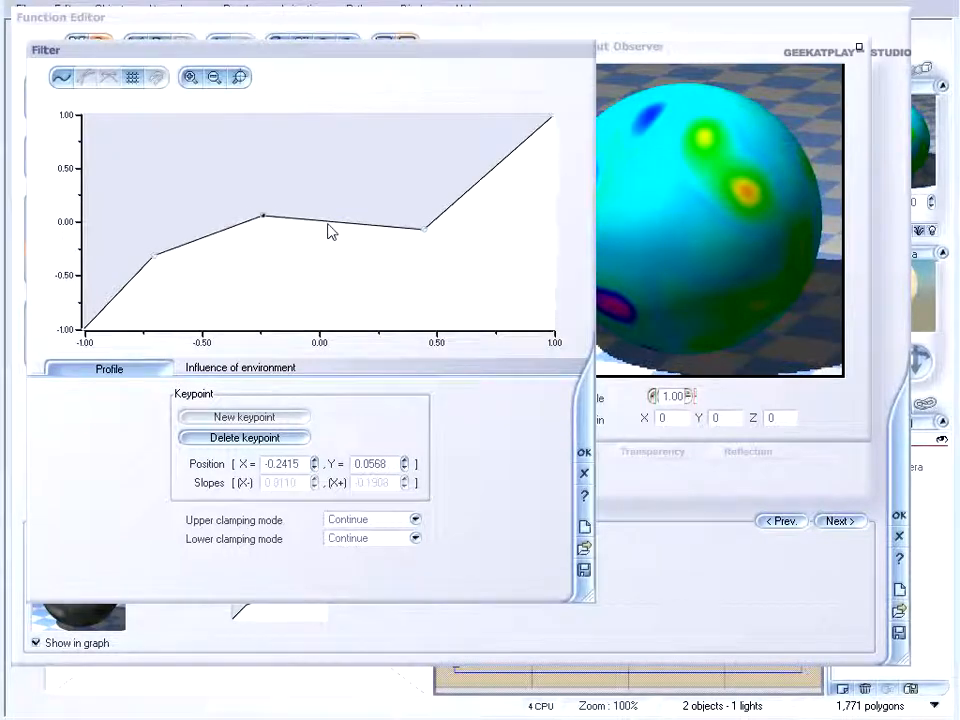
click(329, 223)
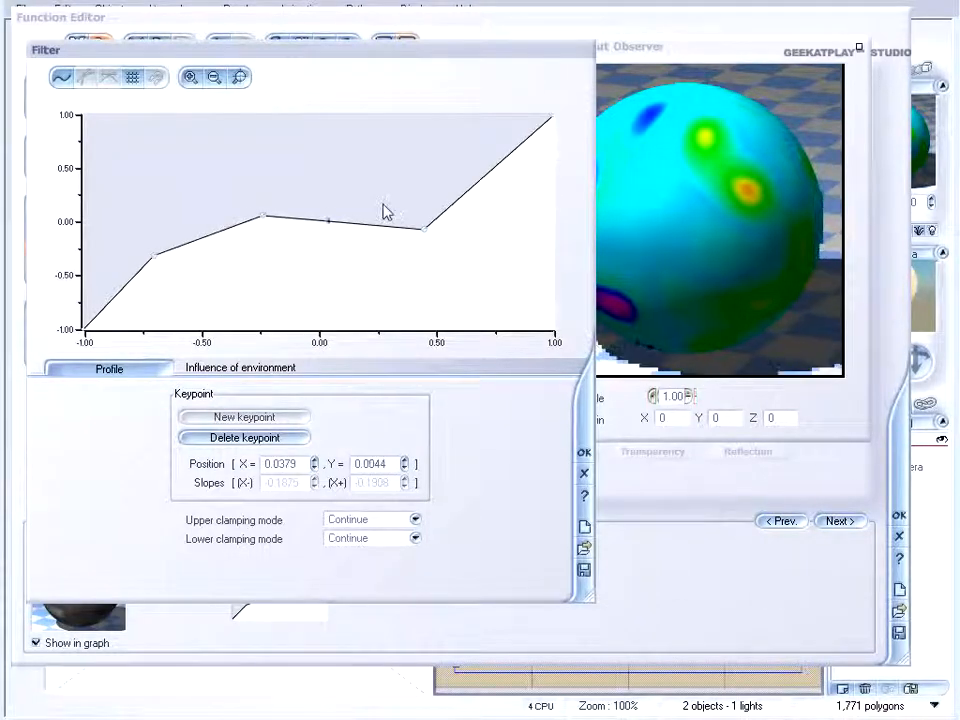
drag(396, 148, 376, 248)
Add a keypoint at about X -0.89, Y -0.37 and reposition three others to X -0.59, Y 0.04; X -0.25, Y -0.30; and X 0.70, Y 0.04
drag(130, 150, 157, 183)
drag(263, 214, 261, 248)
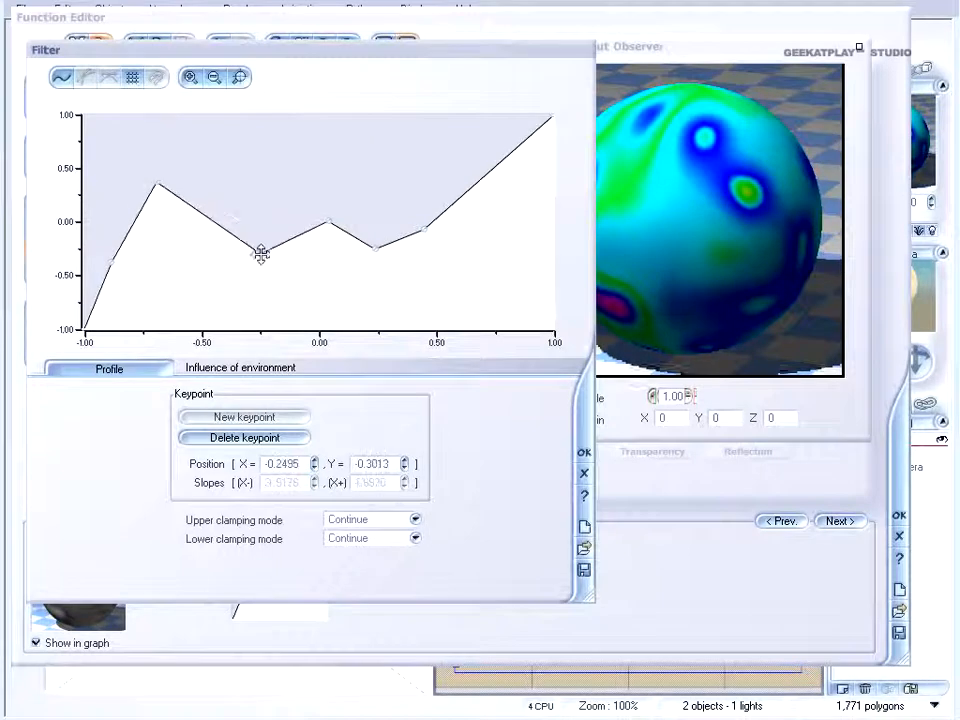
drag(157, 182, 180, 218)
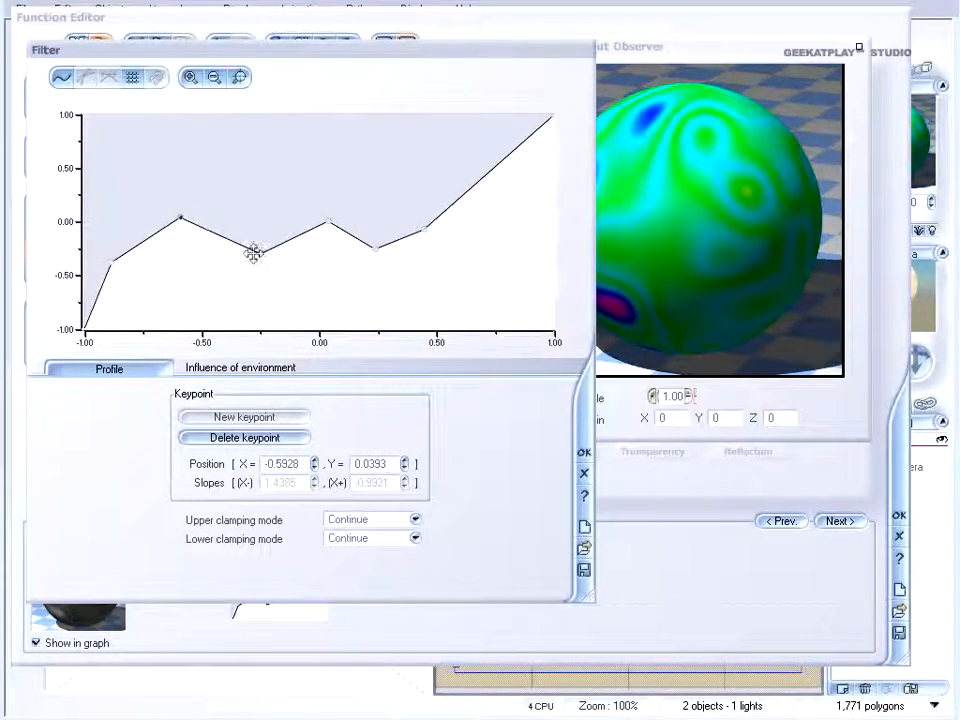
drag(420, 228, 483, 216)
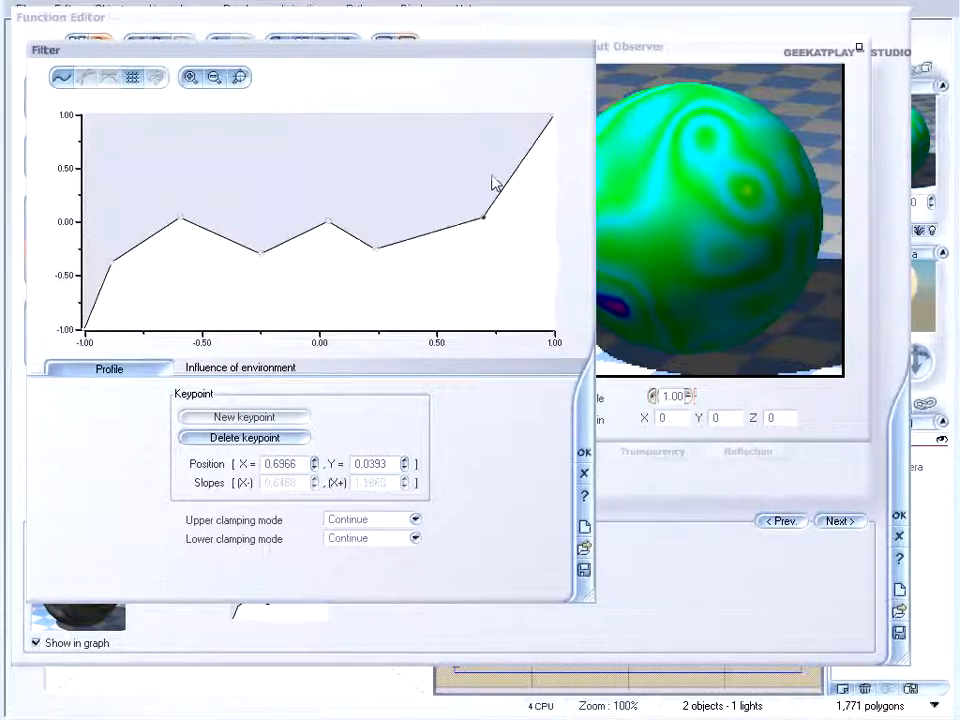
Smooth the whole filter curve and move its first inner keypoint to about X -0.81, Y -0.35
click(63, 78)
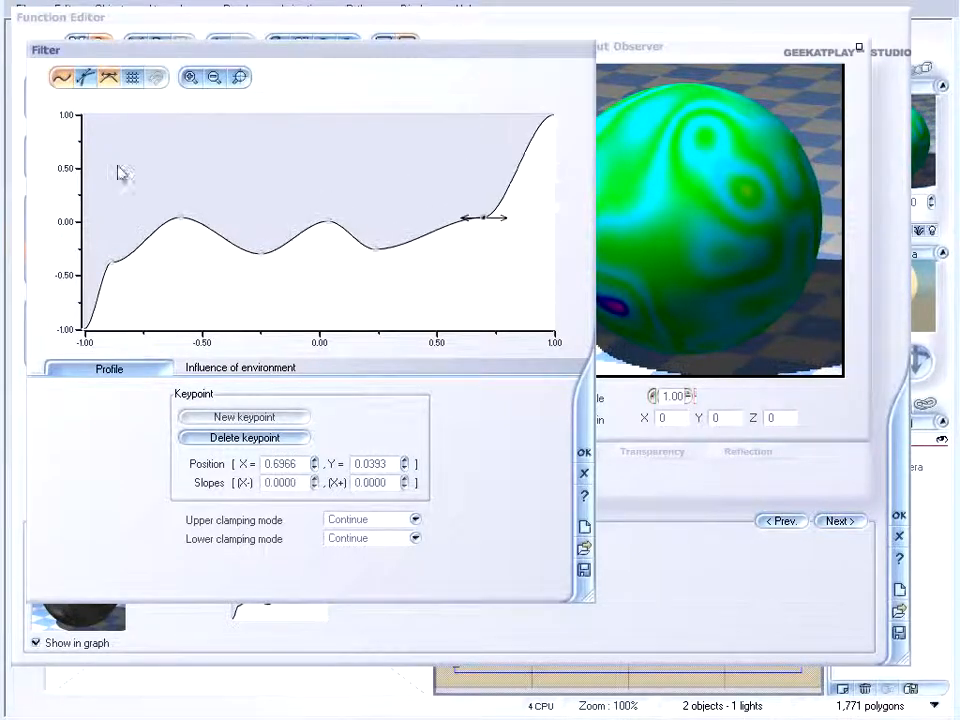
drag(107, 264, 181, 249)
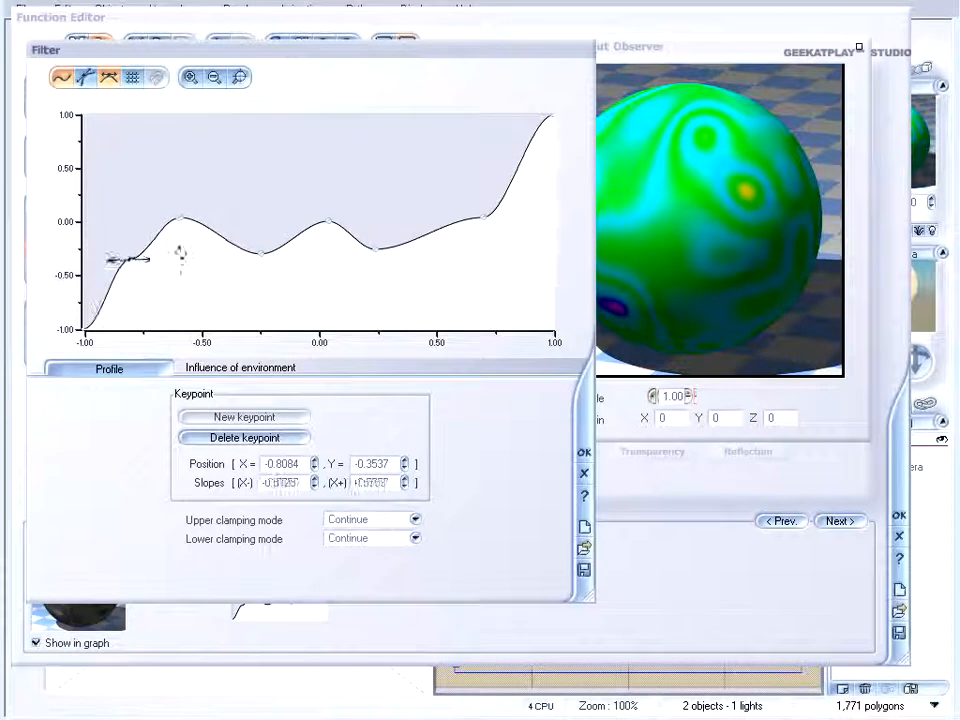
drag(172, 293, 142, 216)
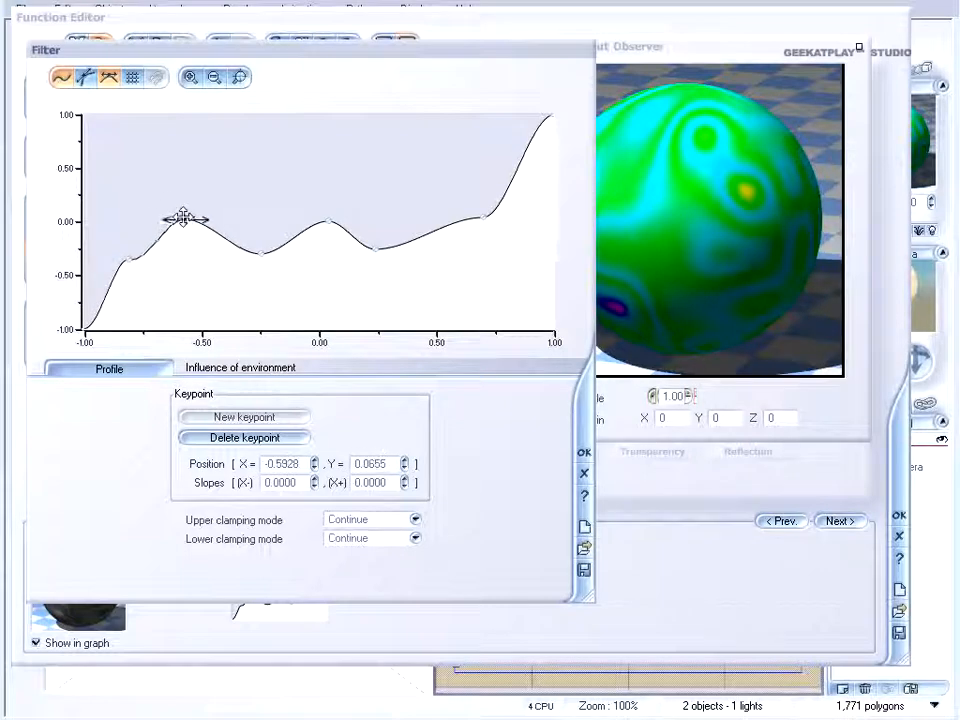
Lower the first peak's keypoint to about X -0.63, Y -0.61 and move the following one to X -0.55, Y -0.41
drag(180, 231, 172, 279)
click(260, 253)
drag(190, 248, 166, 249)
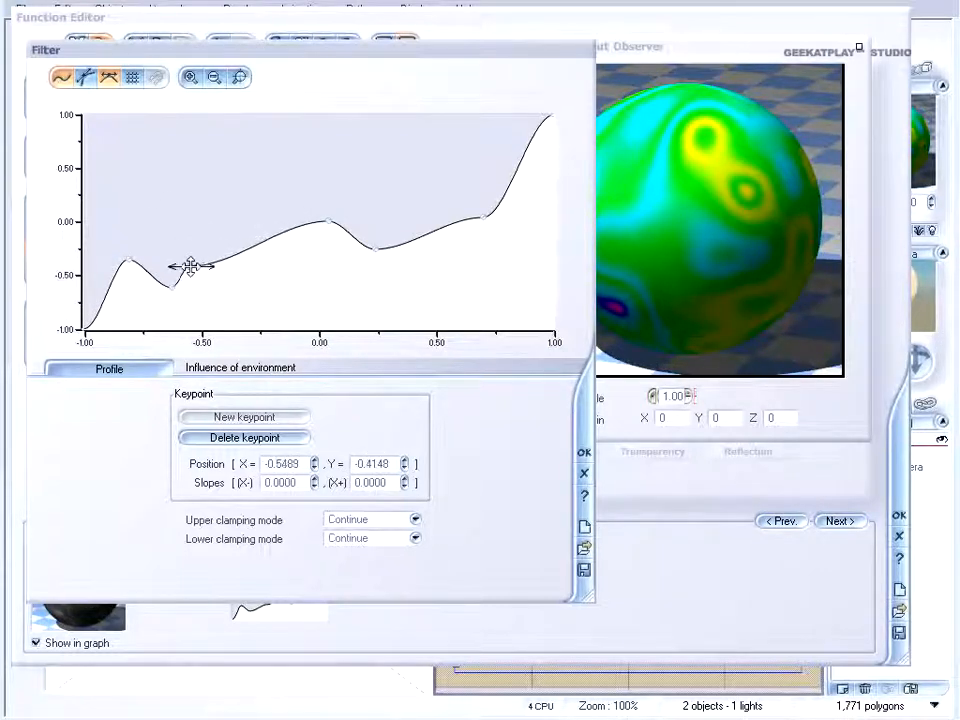
key(ctrl+z)
click(183, 276)
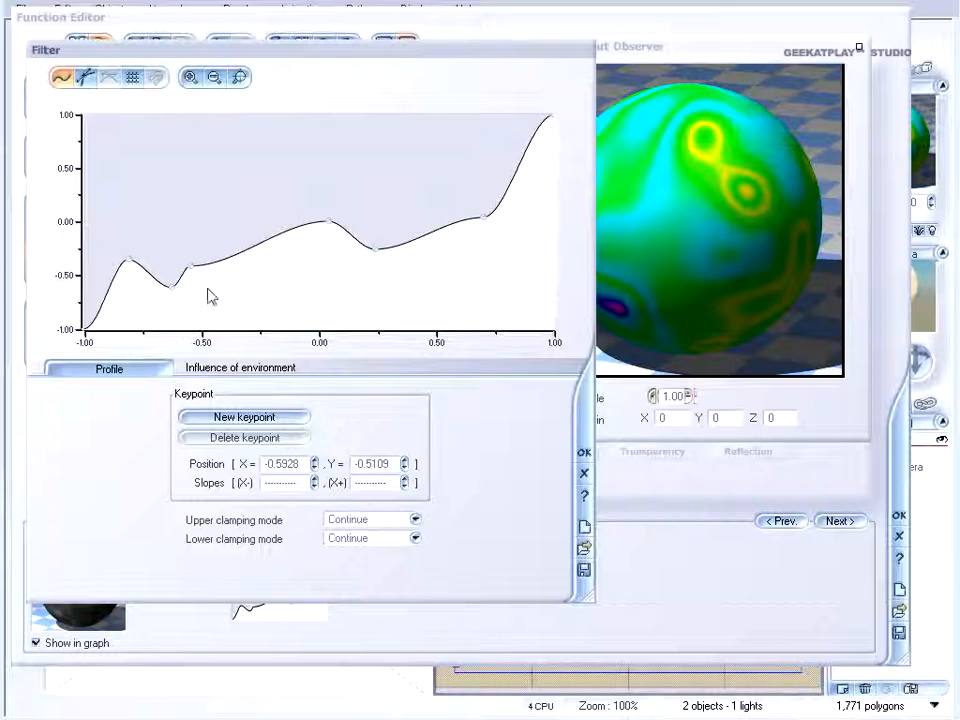
scroll(208, 259, down, 2)
scroll(214, 221, up, 3)
scroll(249, 272, down, 2)
scroll(268, 270, up, 2)
scroll(246, 208, up, 3)
scroll(276, 238, down, 4)
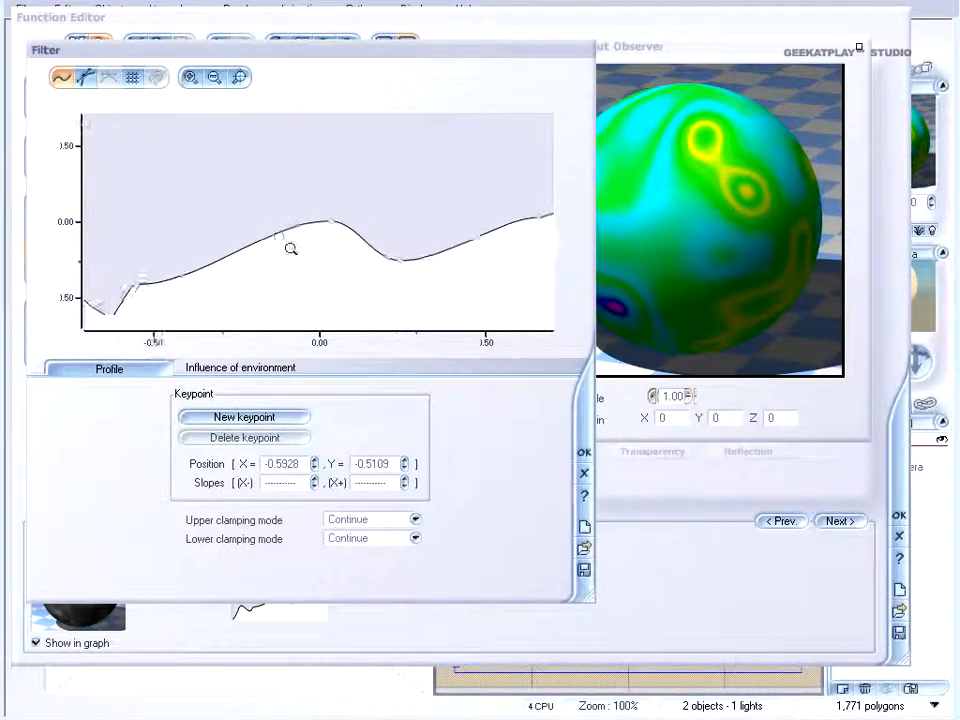
scroll(330, 272, up, 2)
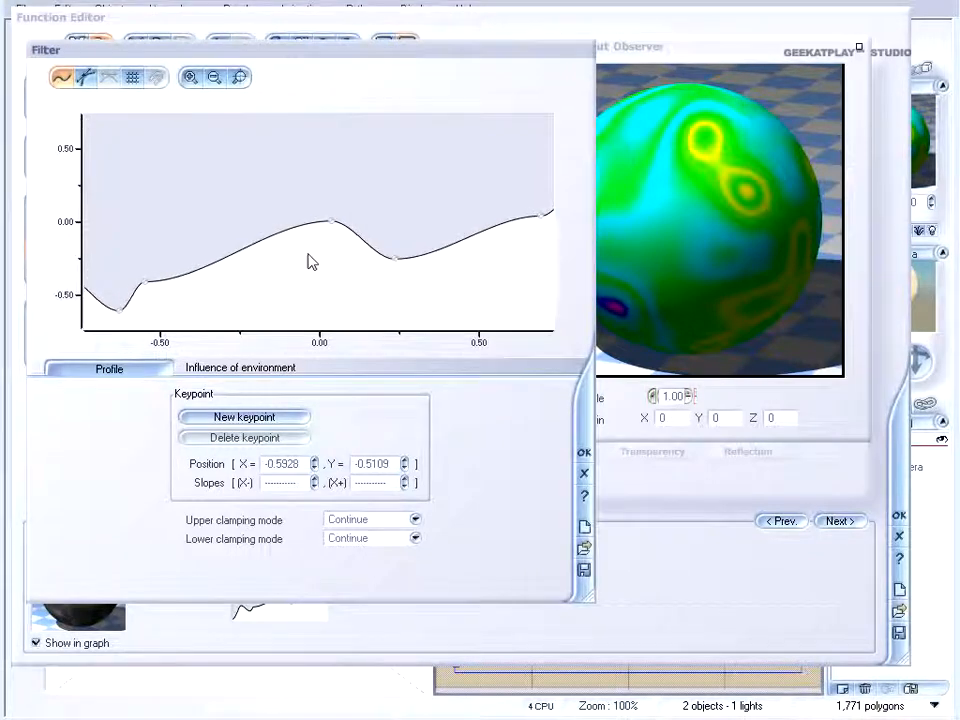
Add a jagged series of keypoints on the rise after the curve's dip, between about X -0.62 and X -0.58
drag(157, 237, 383, 200)
right_drag(383, 200, 390, 195)
ctrl+right_drag(396, 257, 396, 183)
ctrl+right_drag(471, 303, 468, 229)
right_drag(540, 318, 366, 172)
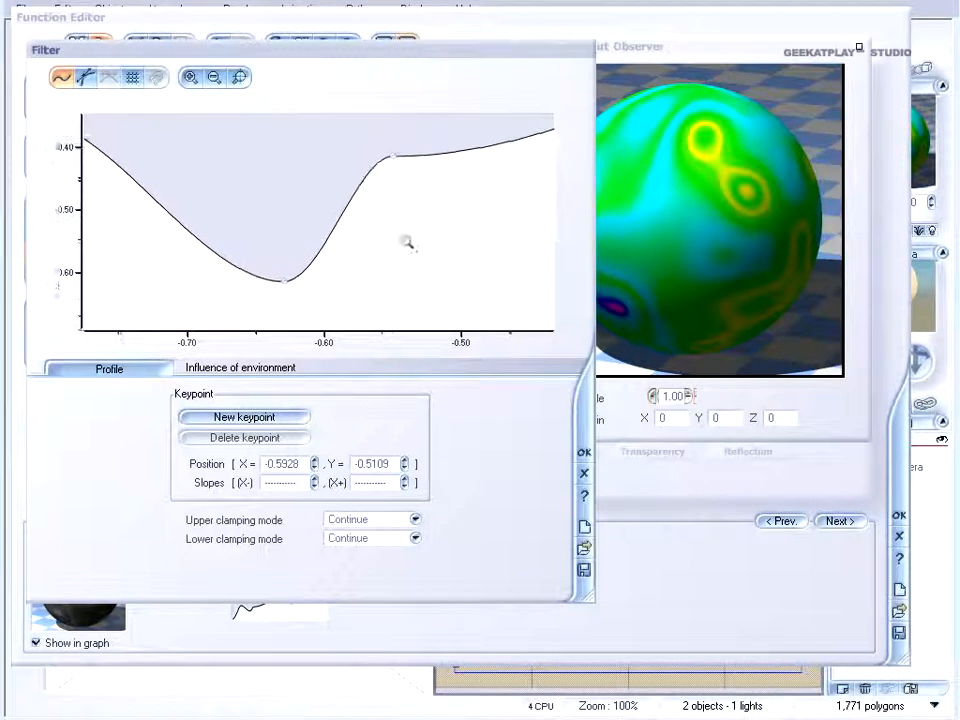
ctrl+right_drag(407, 247, 402, 195)
click(315, 272)
drag(311, 270, 368, 268)
click(349, 257)
click(347, 197)
click(394, 221)
drag(394, 221, 369, 173)
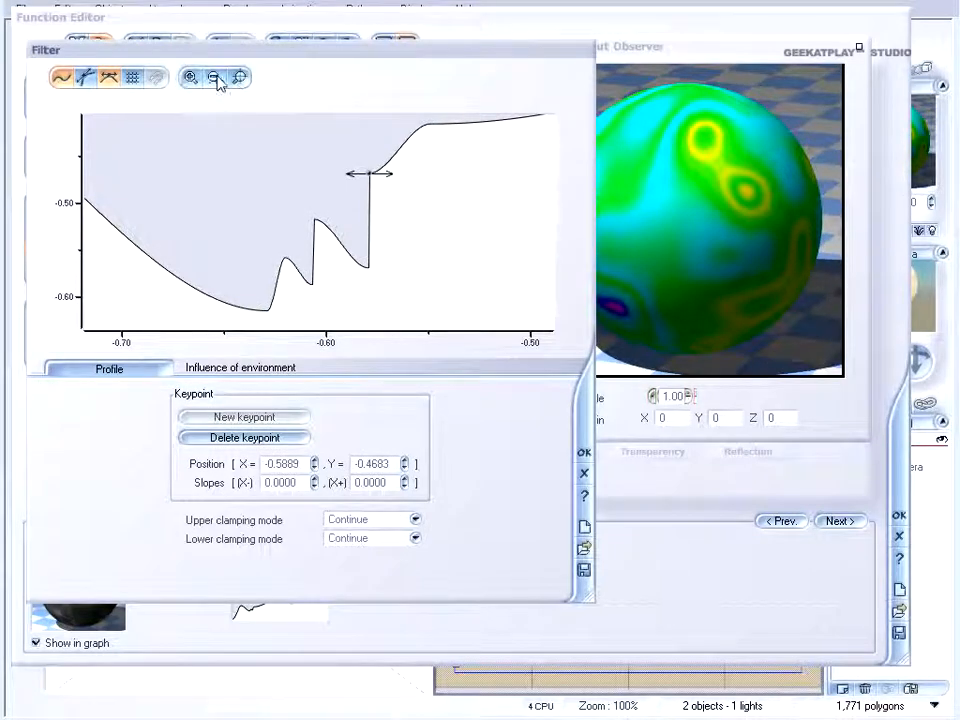
Show the full curve again and tilt the selected keypoint's tangent to a slope of about 0.43
click(242, 80)
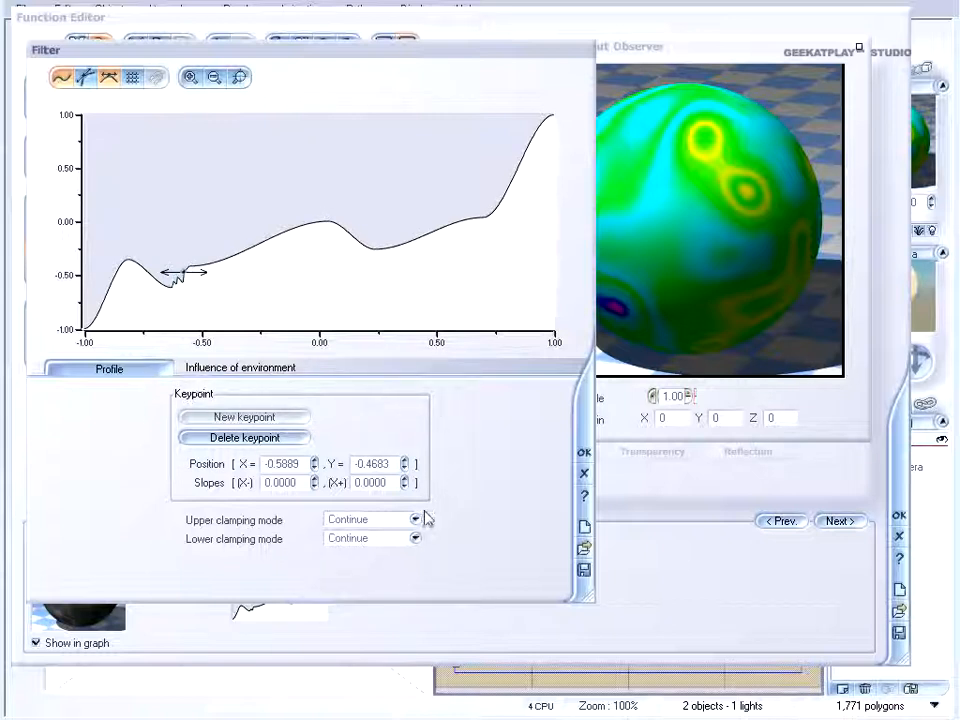
click(290, 464)
click(383, 464)
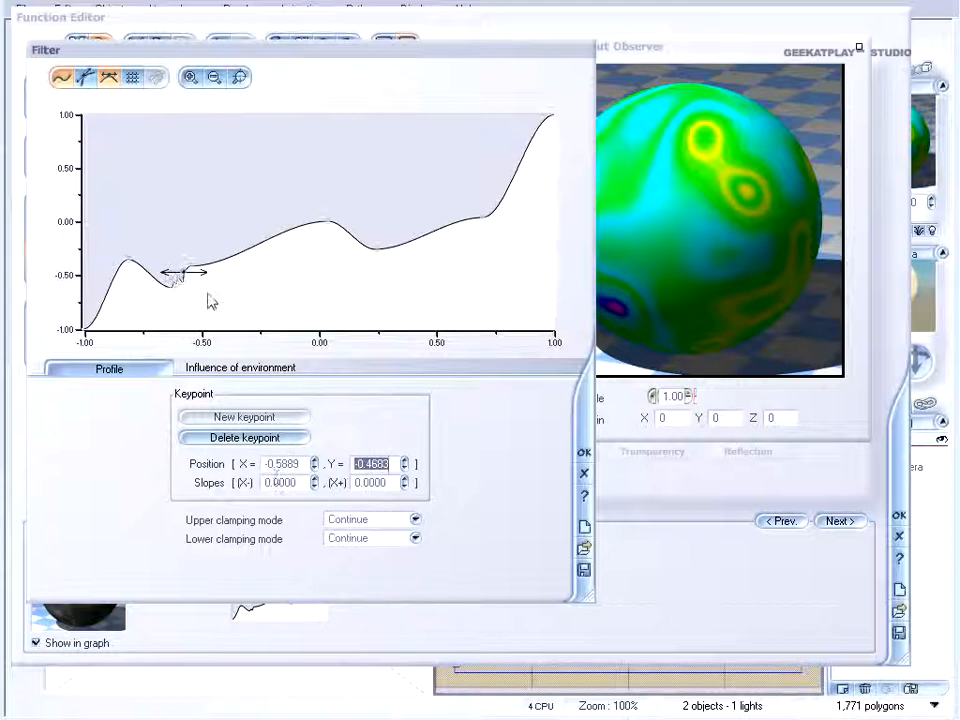
mouse_move(205, 271)
mouse_down()
mouse_move(200, 252)
mouse_move(212, 282)
mouse_move(165, 258)
mouse_move(204, 240)
mouse_move(217, 271)
mouse_move(205, 266)
mouse_up()
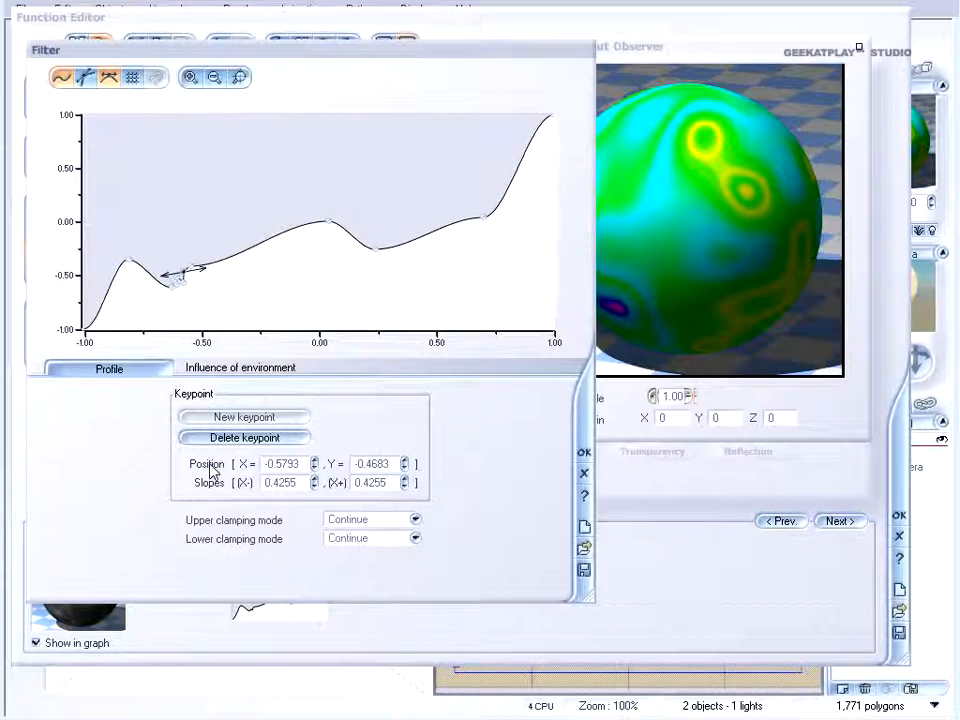
Review the upper clamping modes, keep Continue, and switch the curve's smoothing off and back on
click(416, 521)
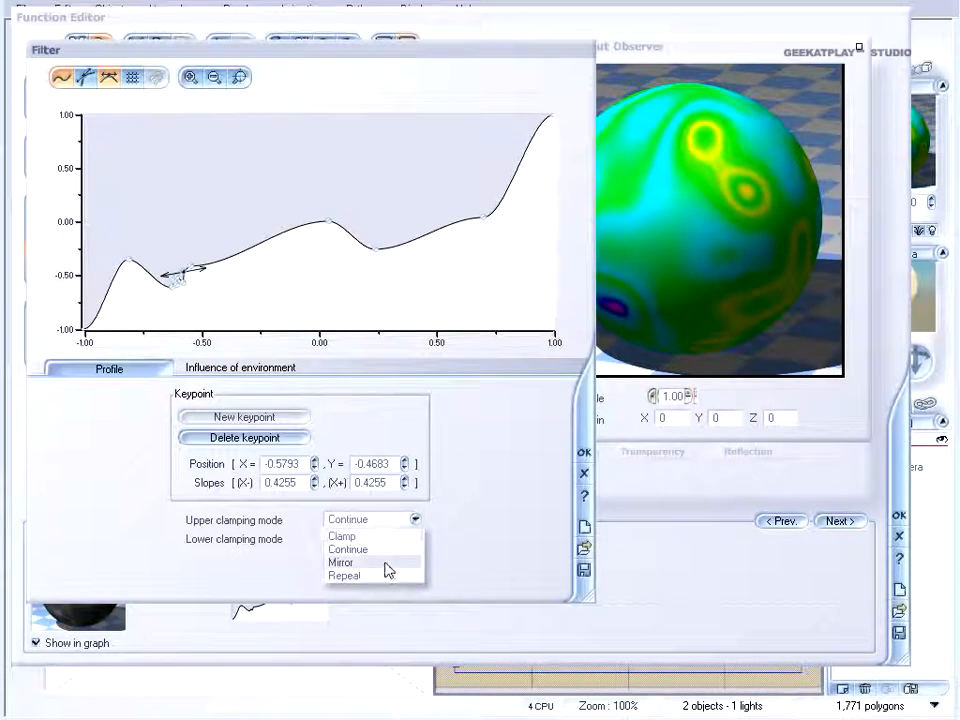
click(409, 550)
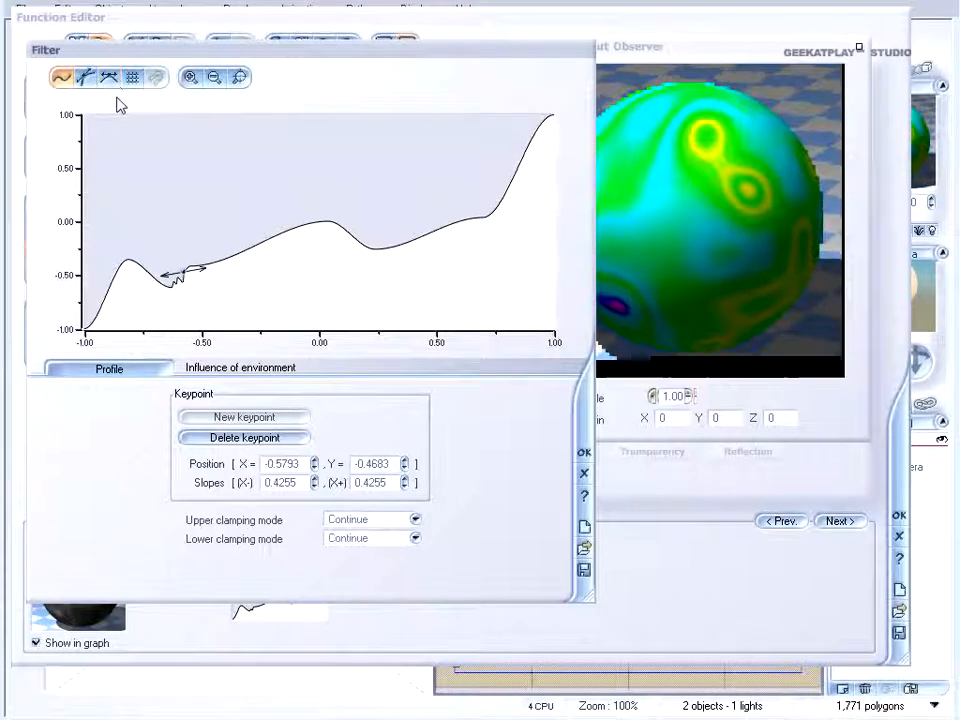
click(64, 79)
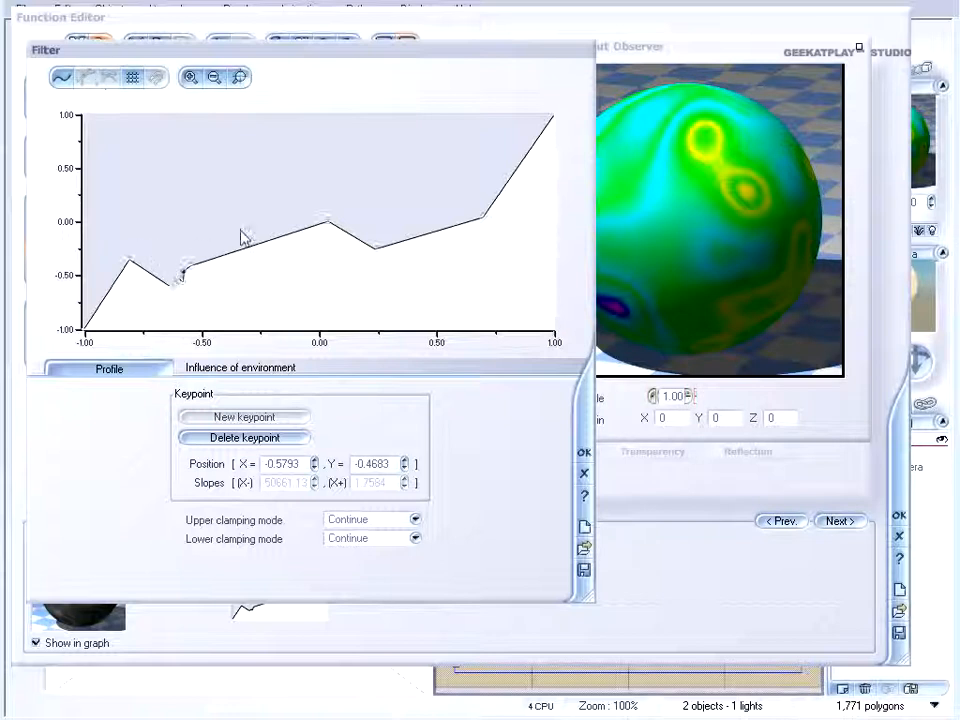
click(66, 78)
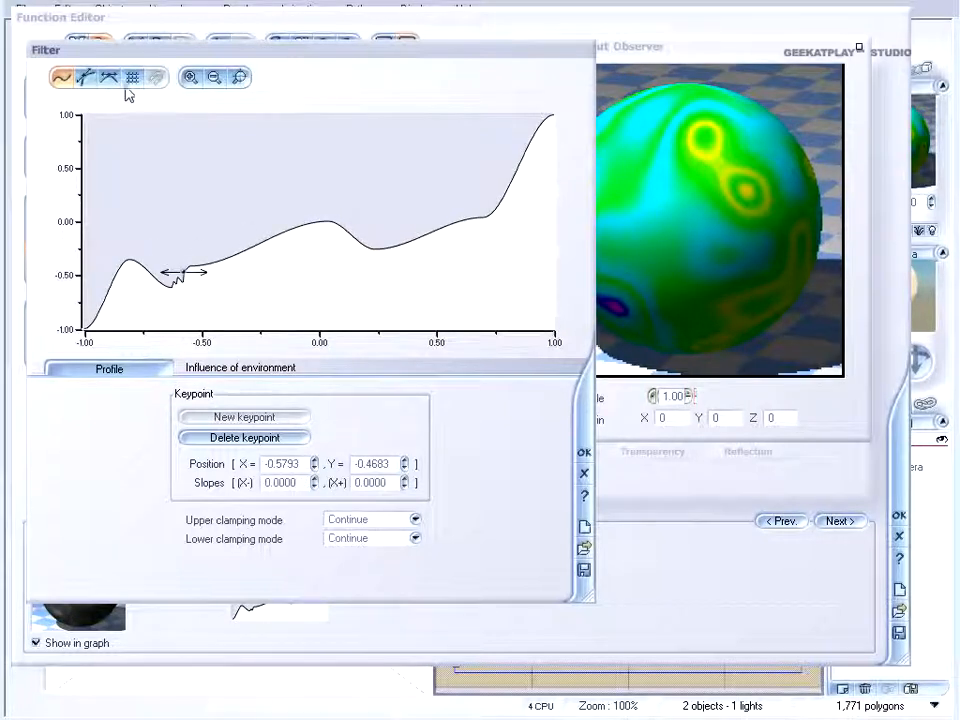
Add a keypoint and raise it to X -0.19, Y 0.12, then add another and lower it to X -0.14, Y -0.06
double_click(284, 233)
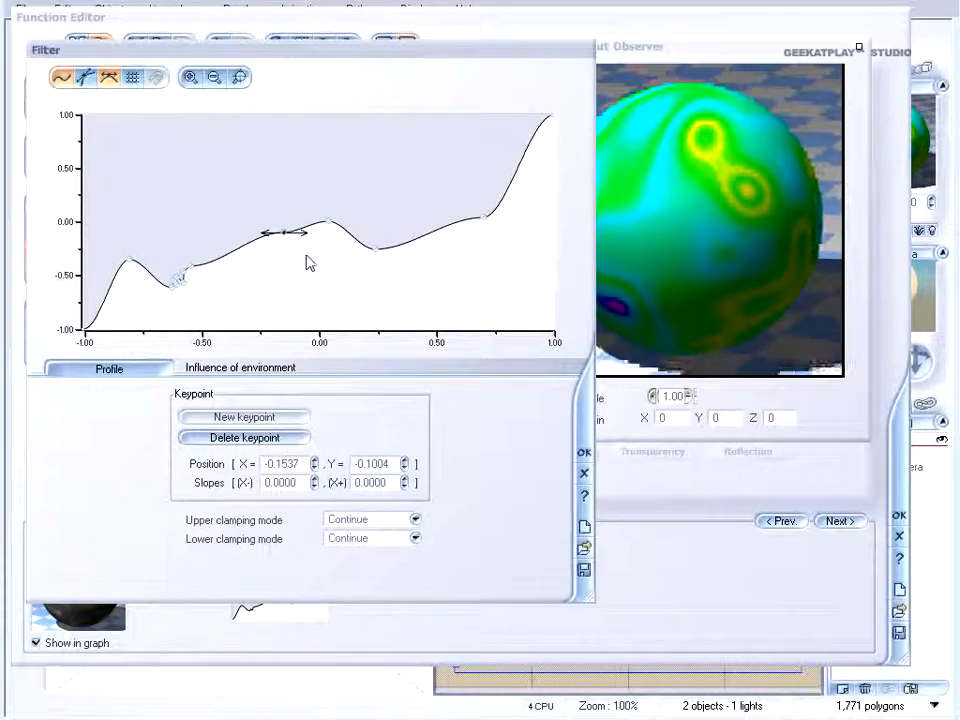
drag(284, 233, 274, 209)
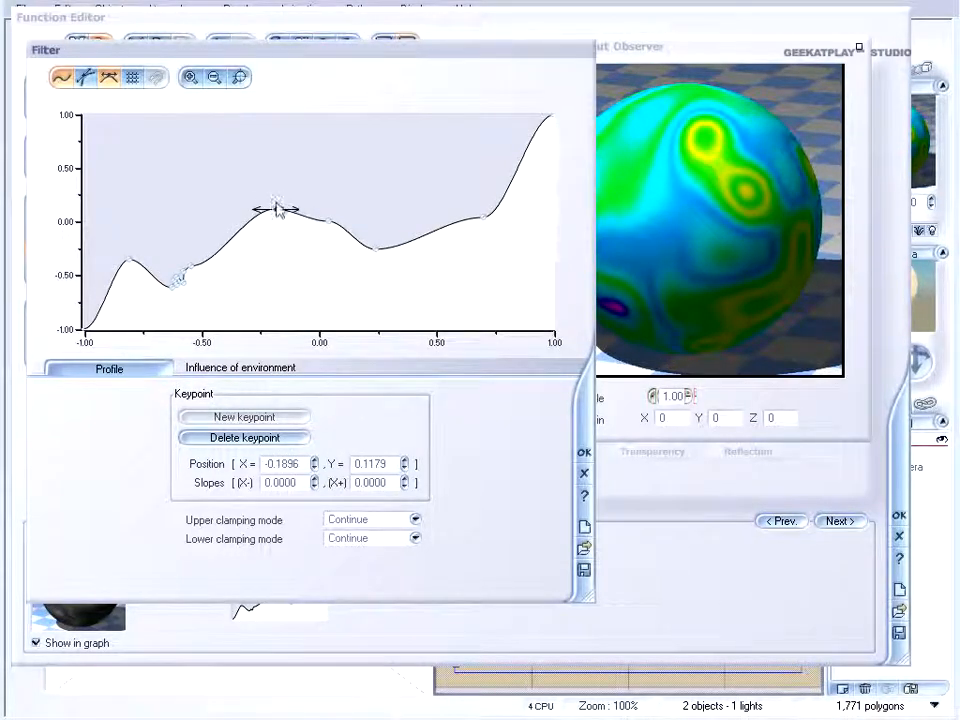
click(191, 79)
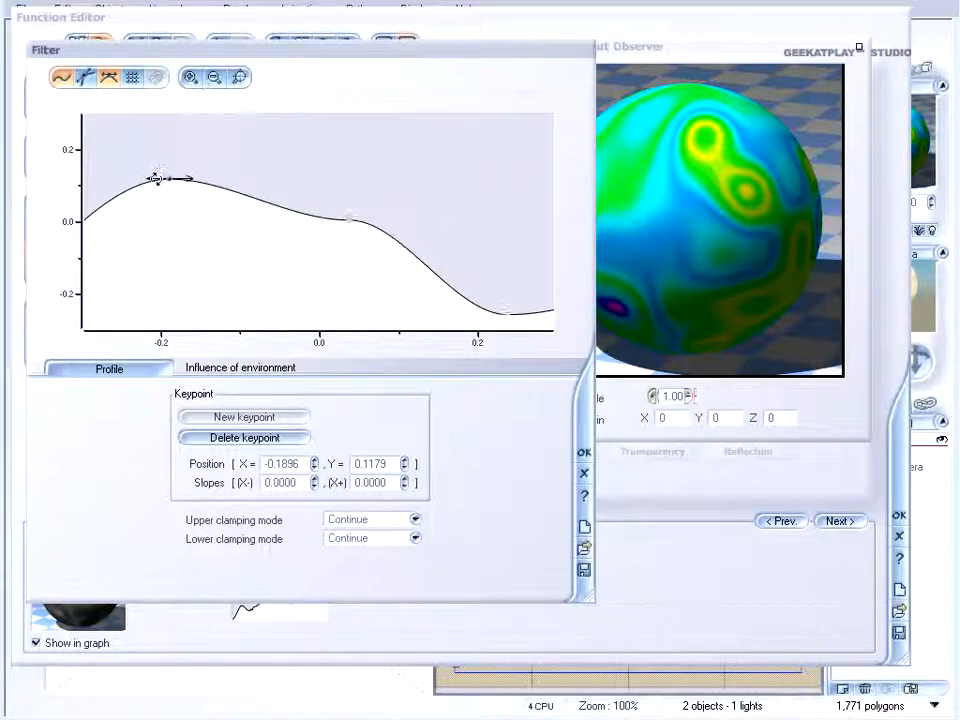
double_click(235, 193)
drag(235, 193, 208, 242)
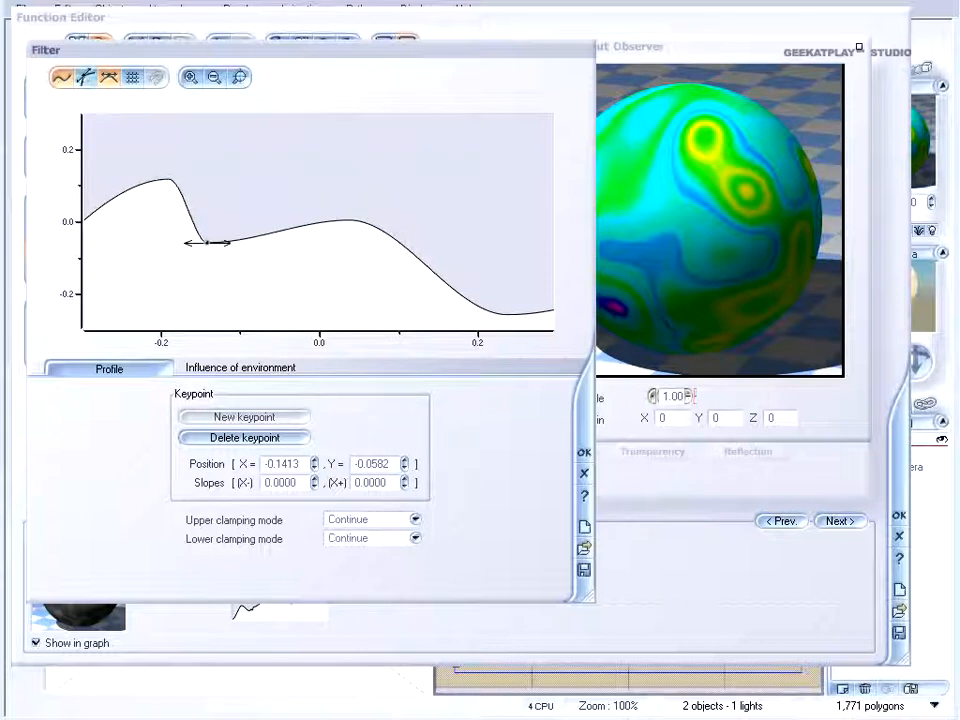
Align the selected keypoint's tangent with the curve and move the keypoint to about X -0.05, Y -0.05
click(88, 75)
mouse_move(205, 240)
mouse_down()
mouse_move(221, 231)
mouse_move(198, 251)
mouse_up()
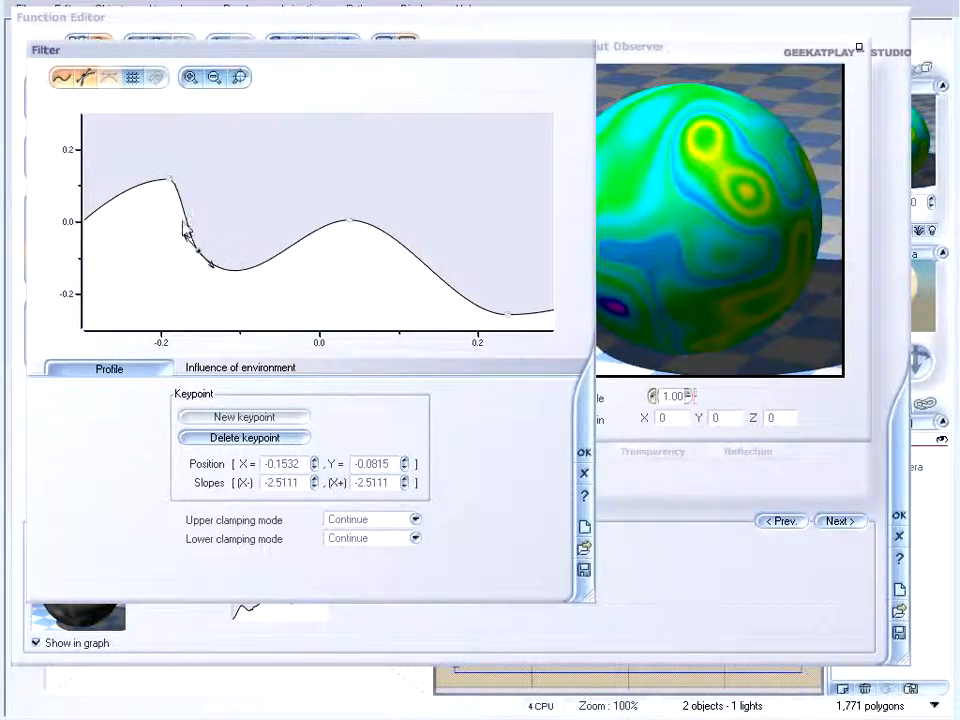
drag(195, 251, 291, 236)
Add keypoints on the falling slope at about X -0.13, Y -0.03 and X -0.16, Y 0.04
click(86, 78)
double_click(195, 211)
mouse_move(194, 209)
mouse_down()
mouse_move(187, 228)
mouse_move(197, 208)
mouse_up()
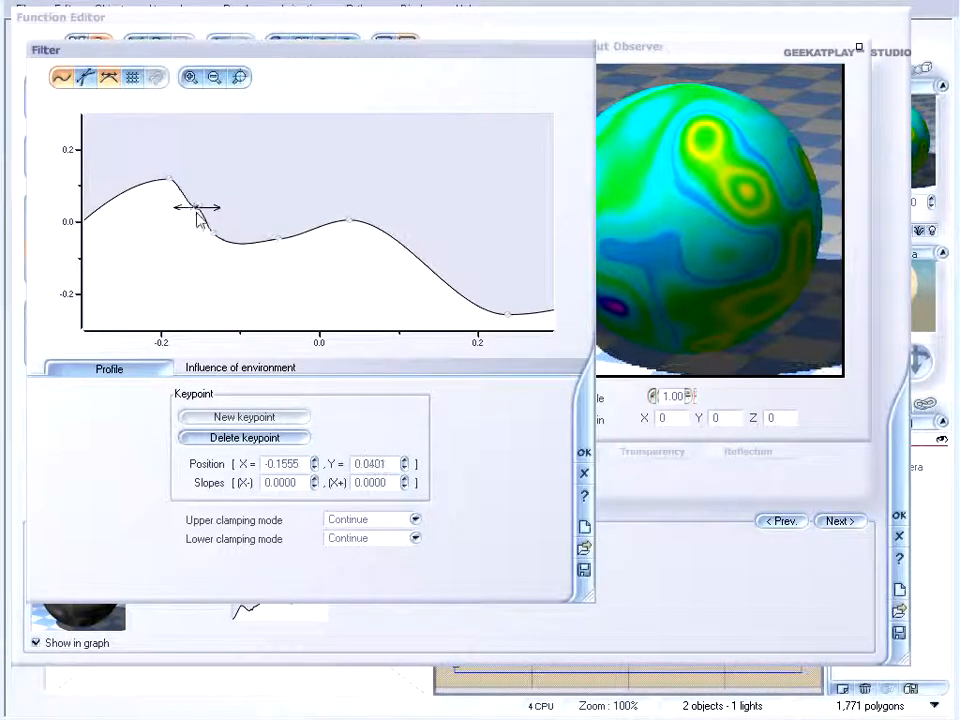
Replace the horizontal tangent of the keypoint at X -0.16, Y 0.04 with one that follows the curve's slope
double_click(193, 77)
drag(168, 250, 422, 286)
mouse_move(316, 231)
mouse_down()
mouse_move(317, 204)
mouse_move(304, 219)
mouse_up()
click(88, 80)
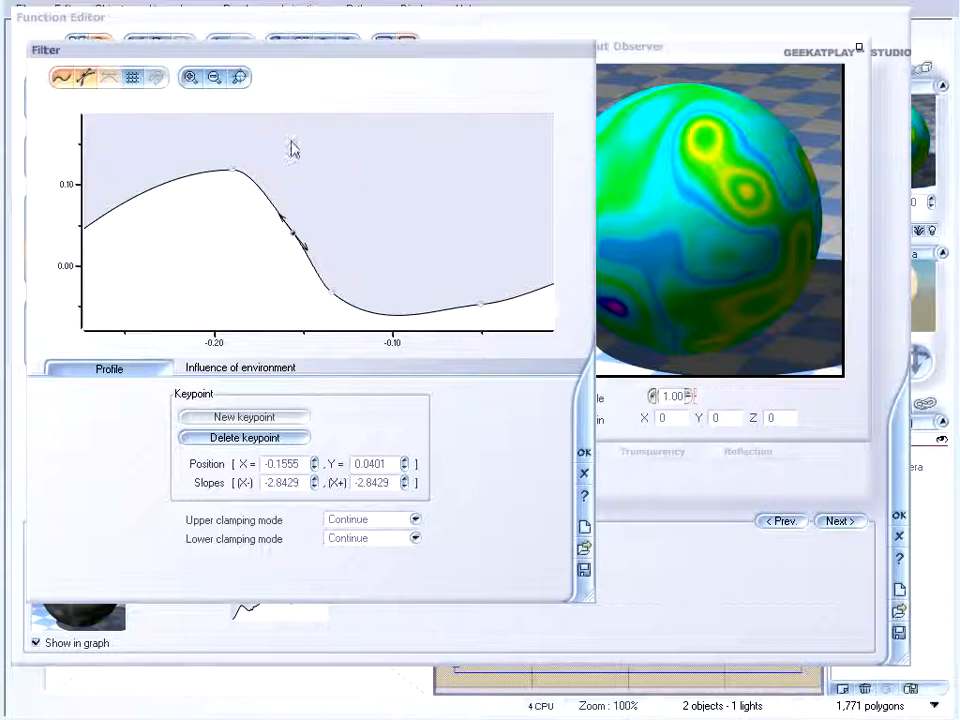
Move the peak keypoint to about X -0.20, Y 0.11 and the next to X -0.17, Y -0.02, aligning its tangent with the curve
drag(232, 170, 213, 178)
drag(291, 232, 264, 294)
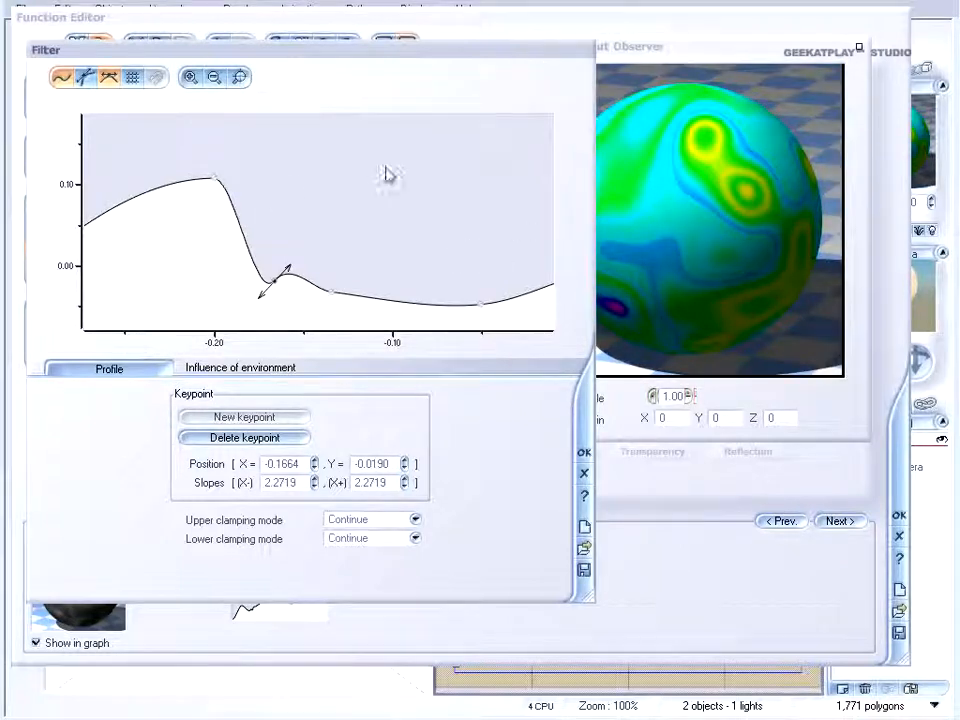
click(86, 76)
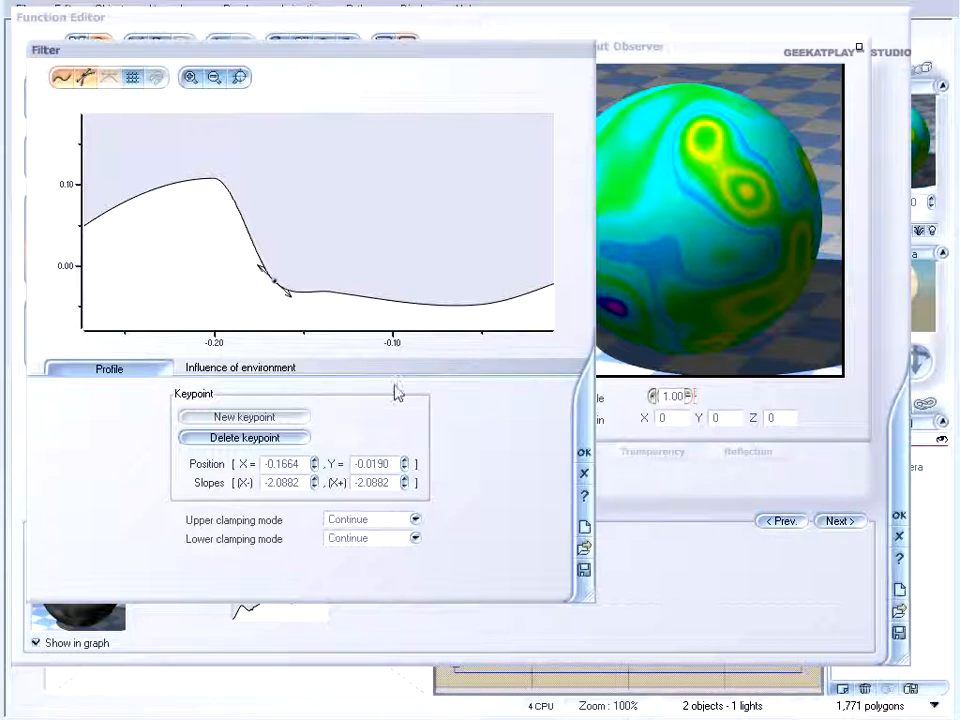
Make the filter dependent on altitude, slope and orientation
click(245, 370)
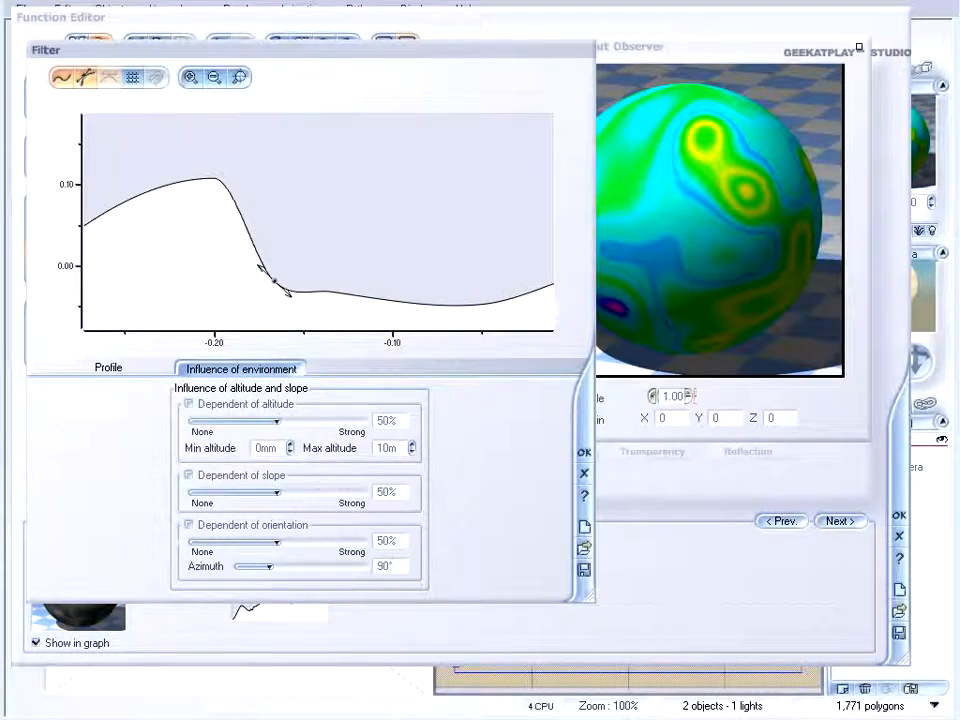
click(190, 403)
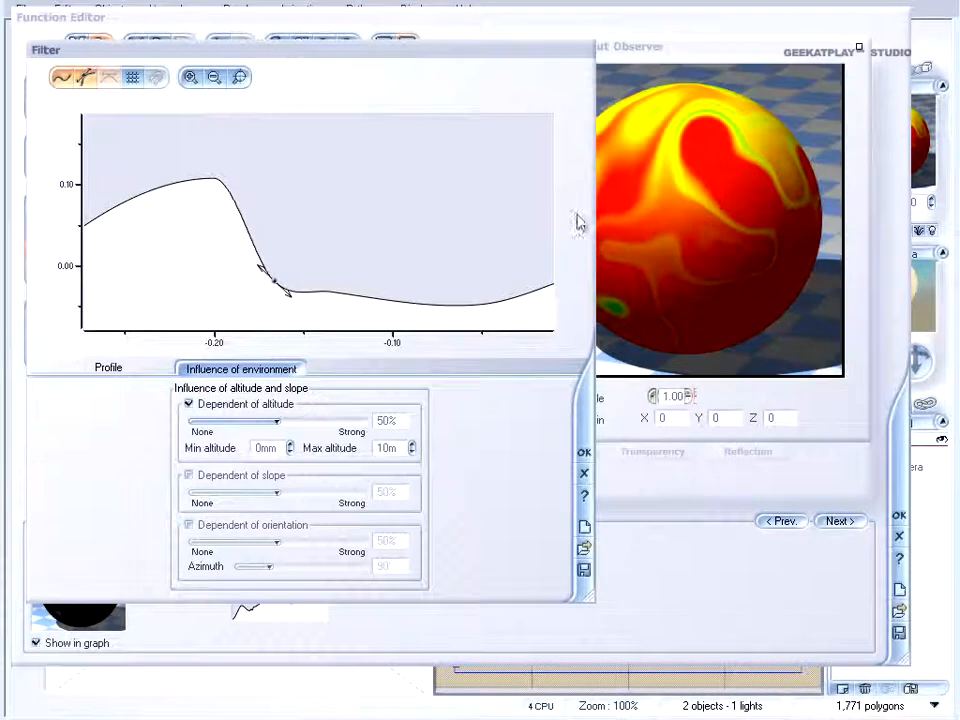
click(197, 476)
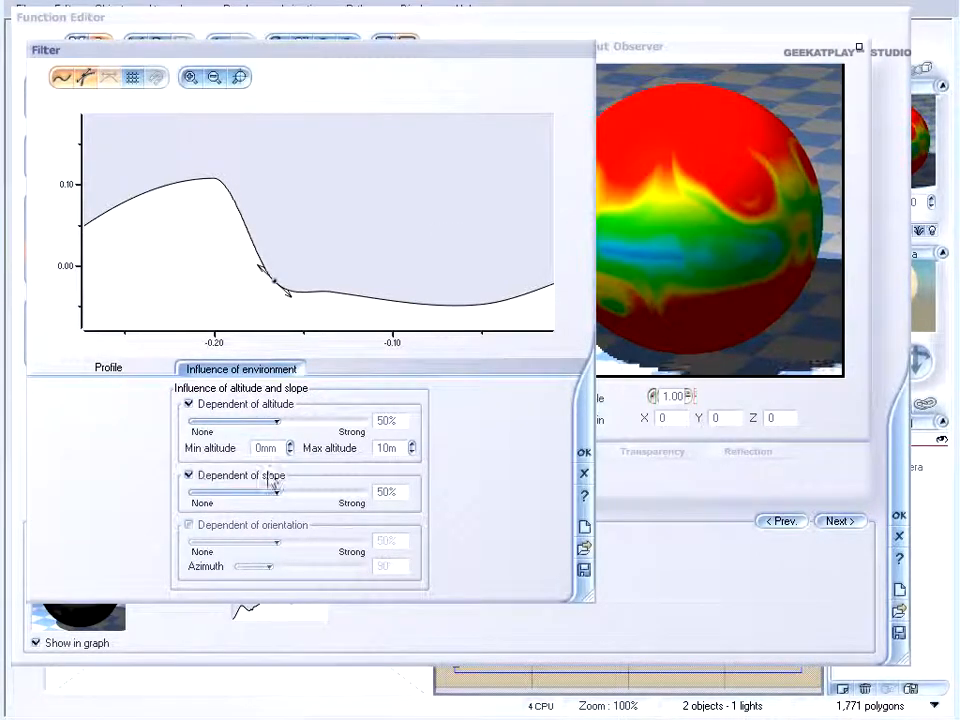
click(197, 527)
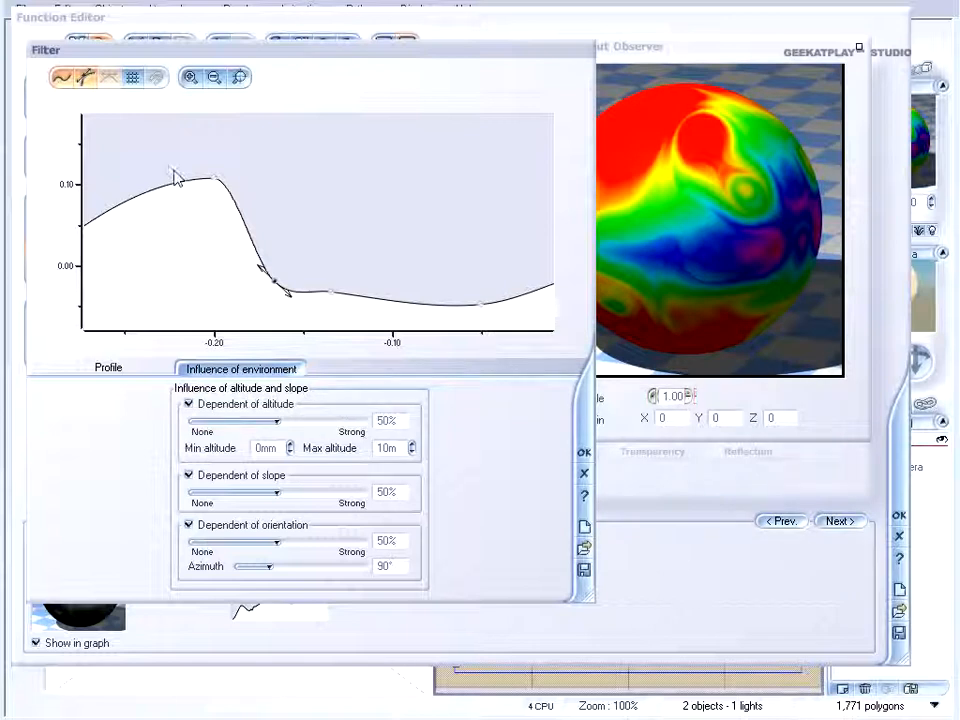
Raise the peak keypoint to about X -0.20, Y 0.15 and move the one on the falling slope to about X -0.19, Y -0.02
drag(216, 180, 212, 141)
drag(275, 281, 230, 272)
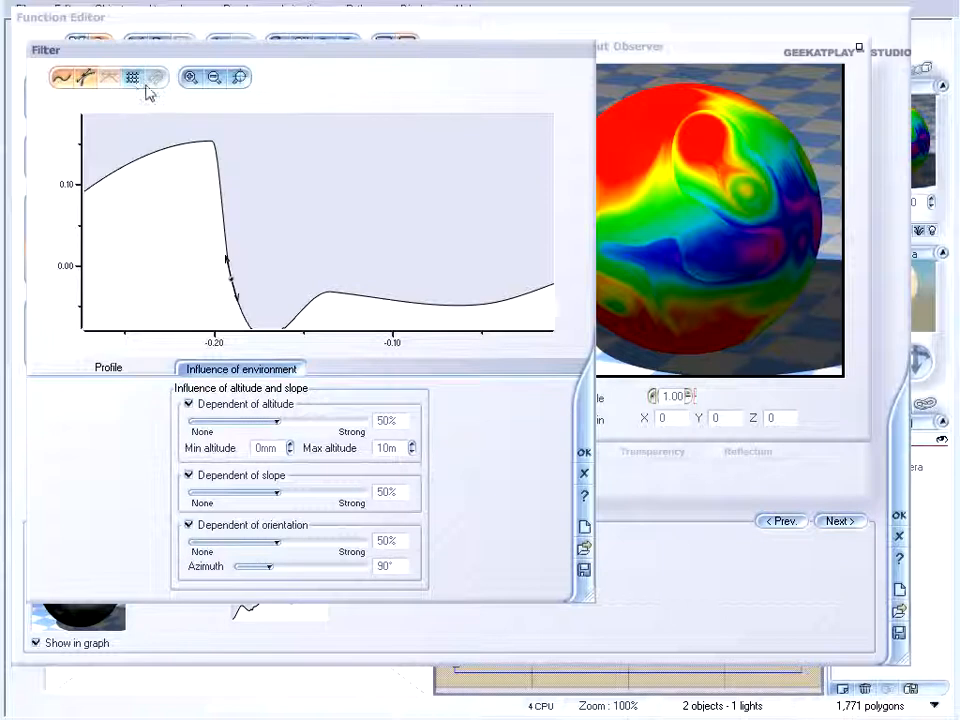
Show the grid over the full filter curve and raise the keypoint near X 0.70 to about X 0.64, Y 0.47
click(239, 77)
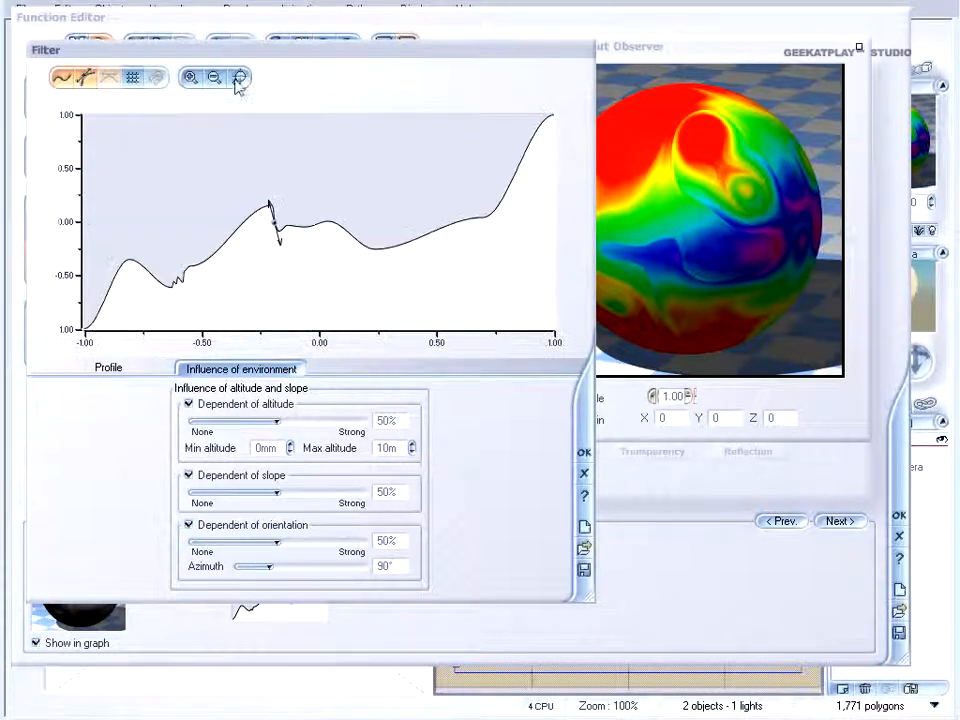
click(133, 78)
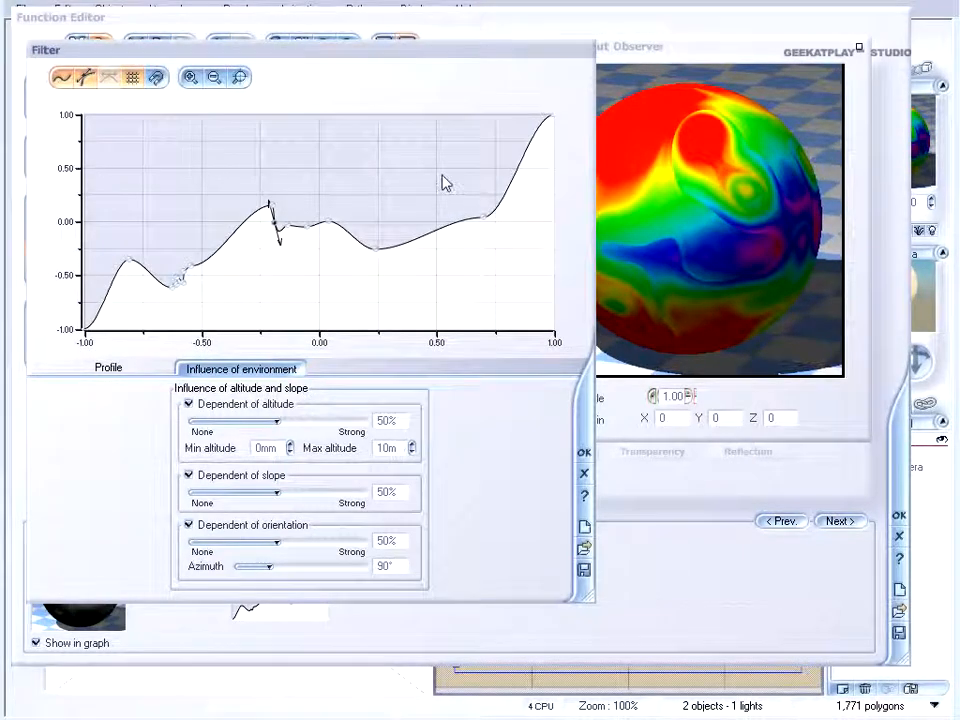
drag(479, 216, 470, 172)
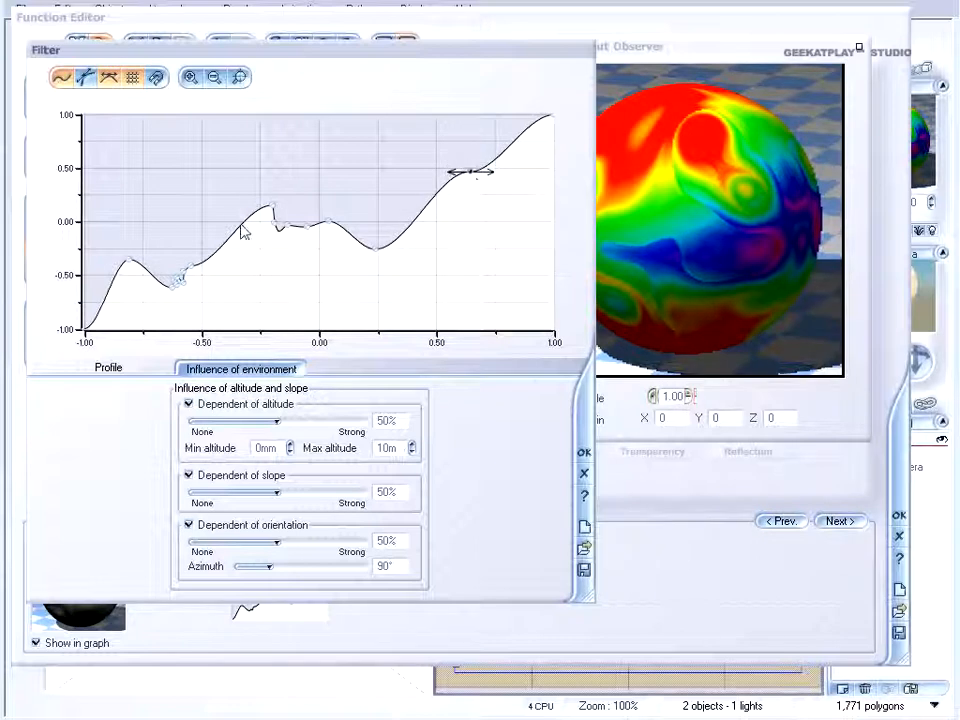
Add keypoints to the filter curve at about X -0.38, Y 0.50 and X 0.42, Y 0.00
drag(221, 242, 218, 184)
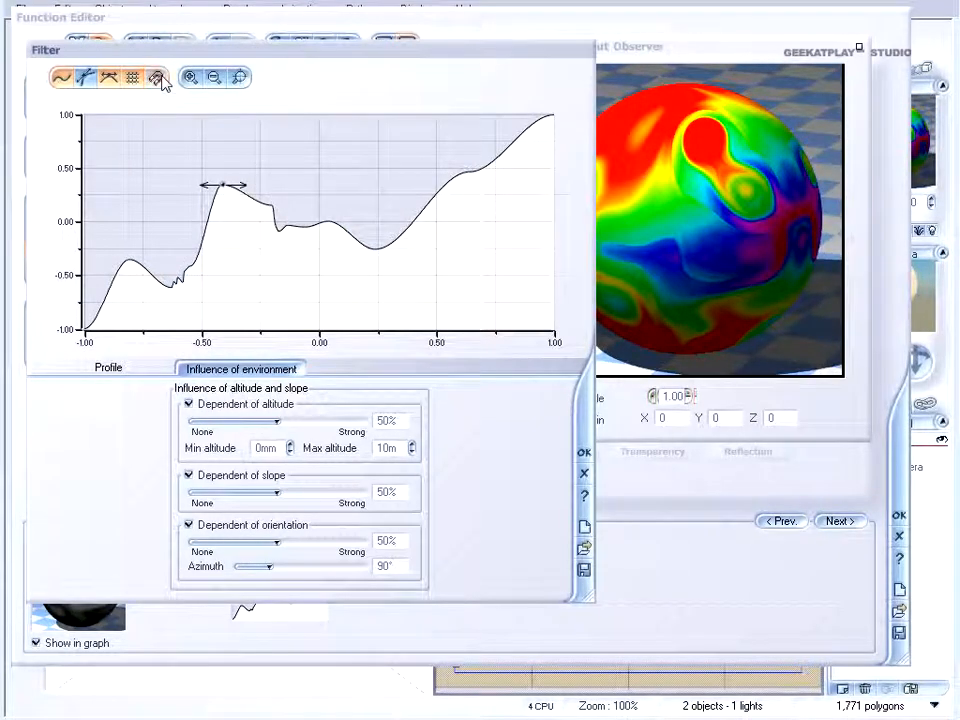
mouse_move(222, 184)
mouse_down()
mouse_move(199, 178)
mouse_move(219, 165)
mouse_move(223, 182)
mouse_move(246, 178)
mouse_move(240, 165)
mouse_move(193, 161)
mouse_move(236, 180)
mouse_move(252, 173)
mouse_move(199, 191)
mouse_move(201, 165)
mouse_move(231, 167)
mouse_up()
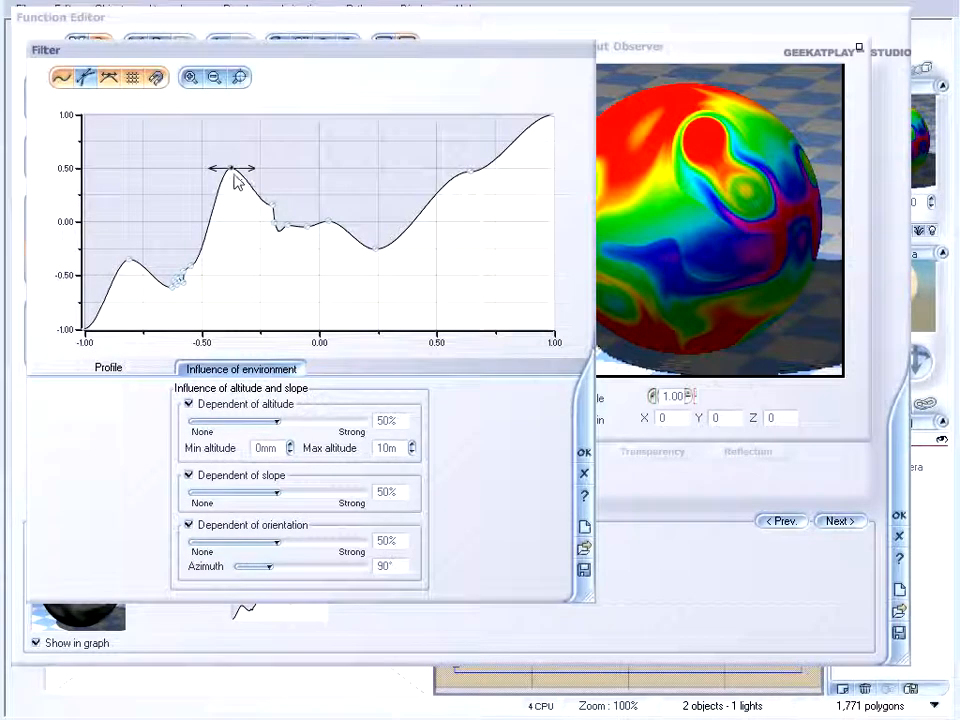
mouse_move(418, 215)
mouse_down()
mouse_move(407, 189)
mouse_move(418, 221)
mouse_up()
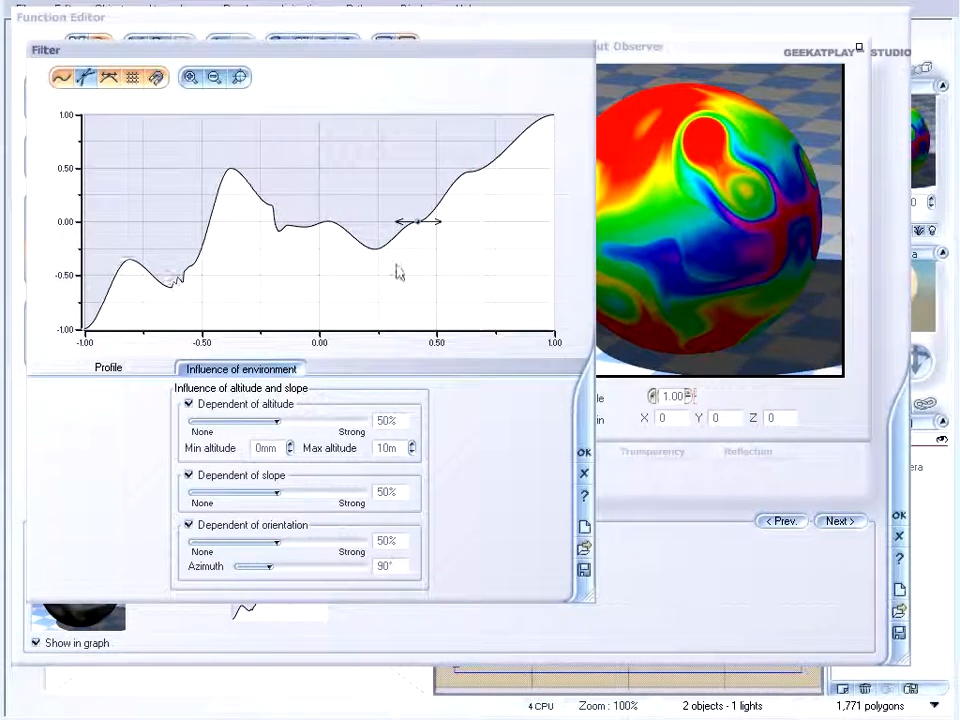
Display the filter's profile settings, then accept the filter, function and material changes and return to the scene
click(110, 368)
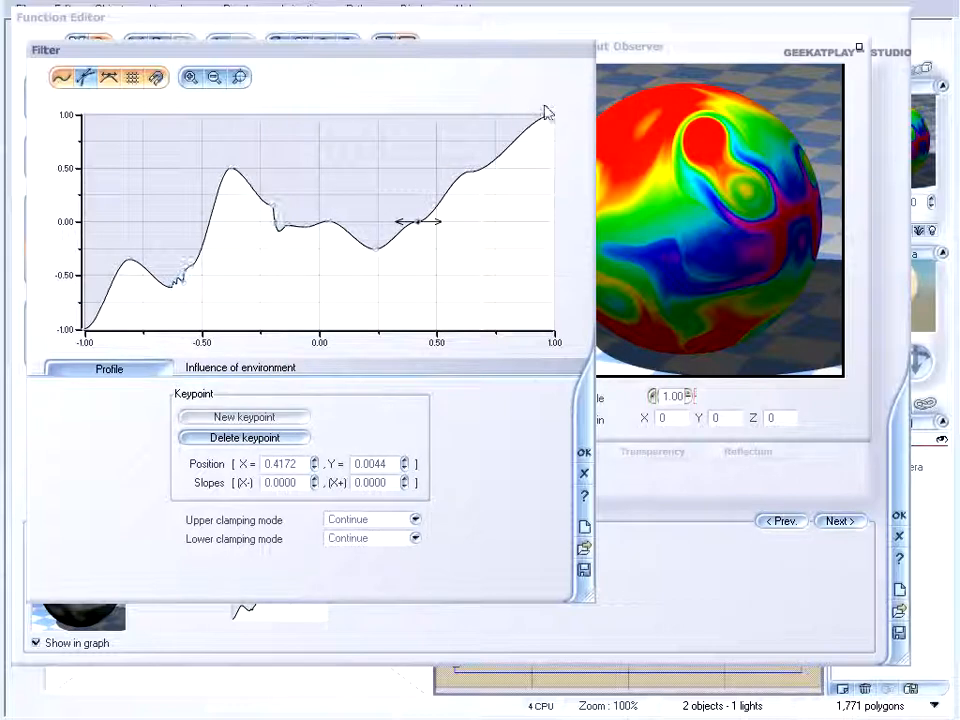
click(584, 452)
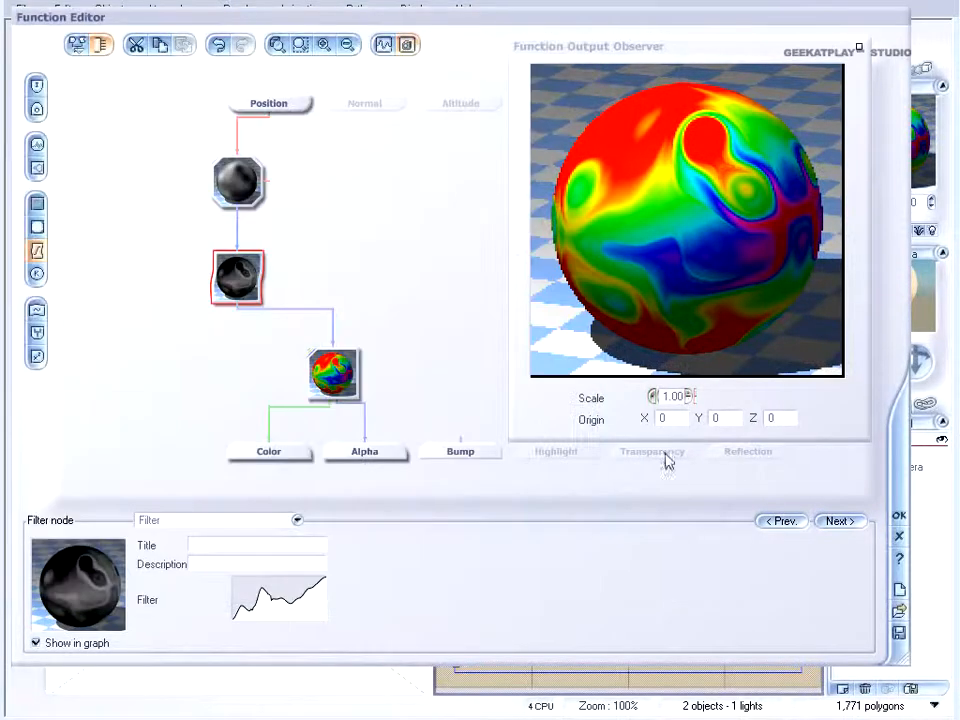
click(897, 514)
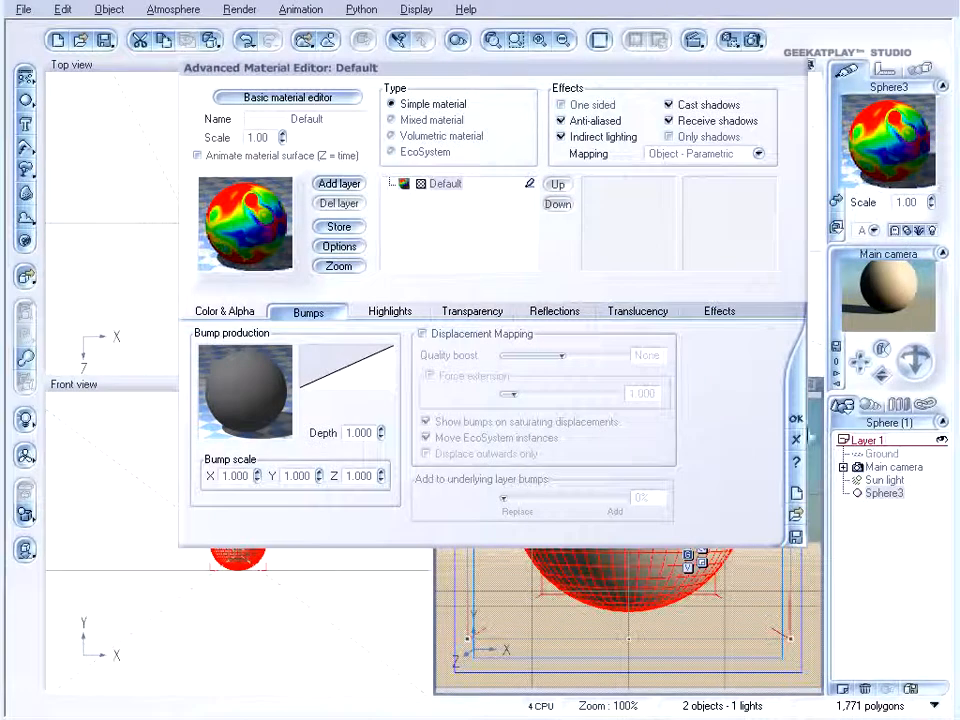
click(829, 437)
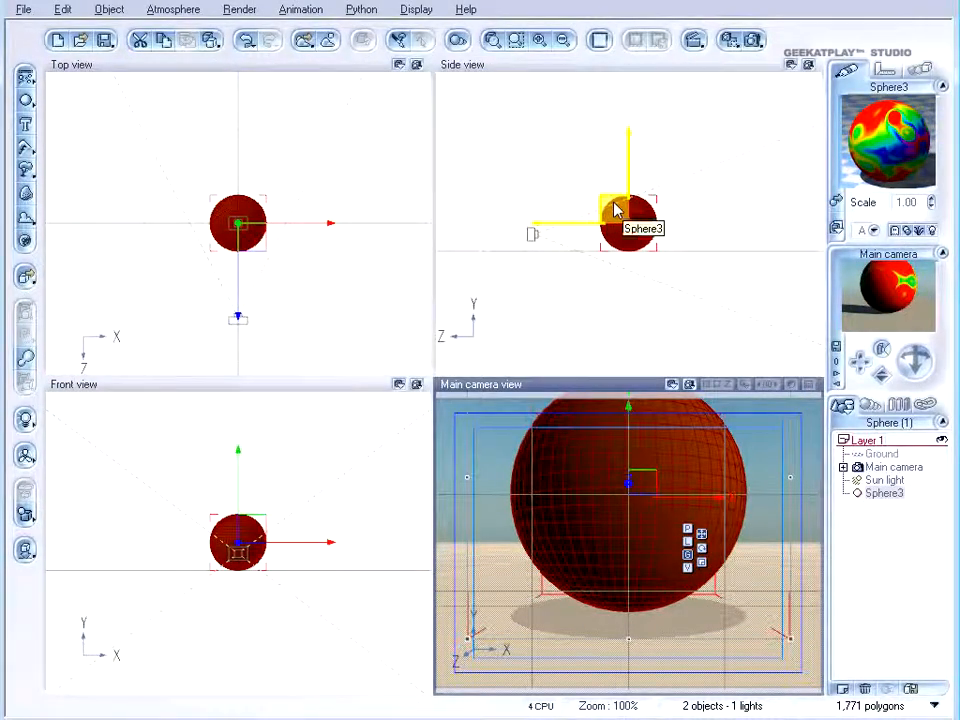
Replace the sphere with a terrain and open the terrain for editing
key(Delete)
drag(24, 152, 60, 156)
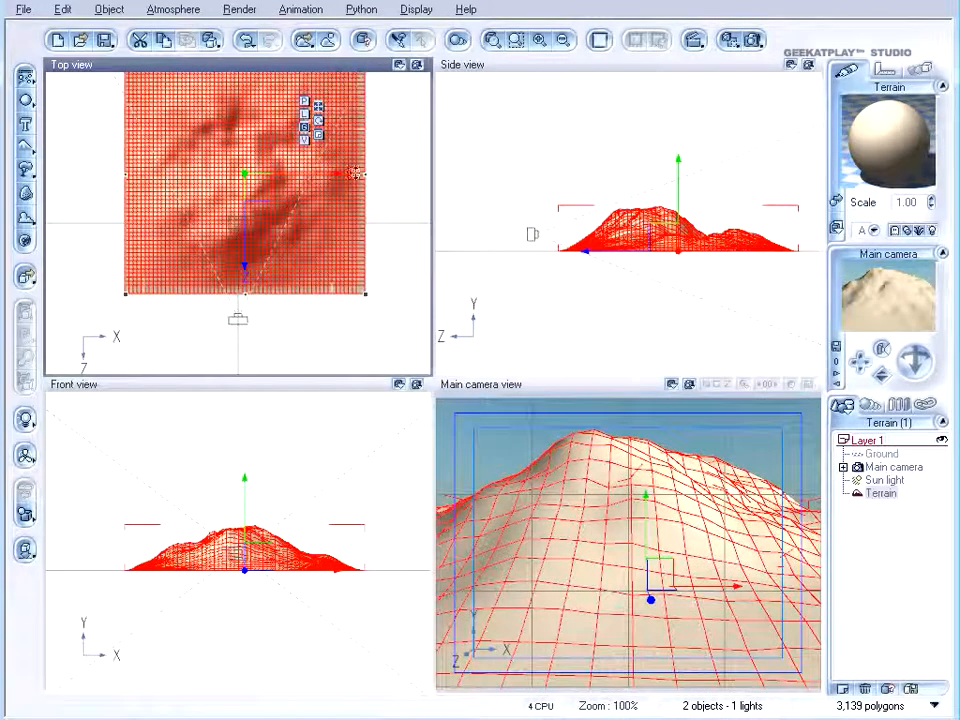
right_click(276, 181)
click(335, 495)
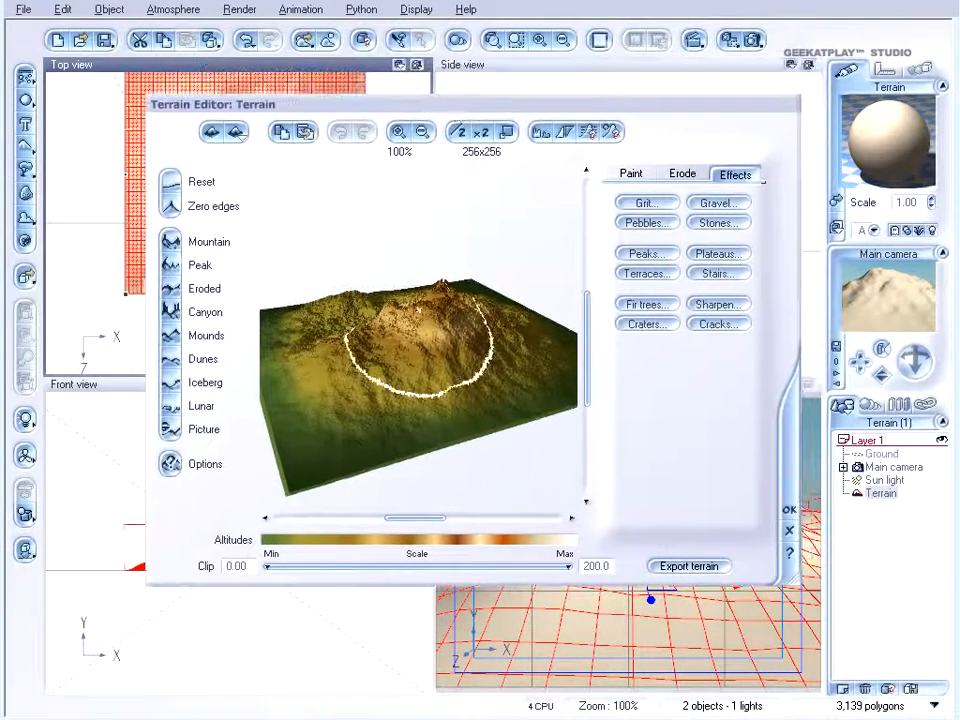
mouse_move(444, 370)
right_down()
mouse_move(424, 313)
mouse_move(424, 332)
right_up()
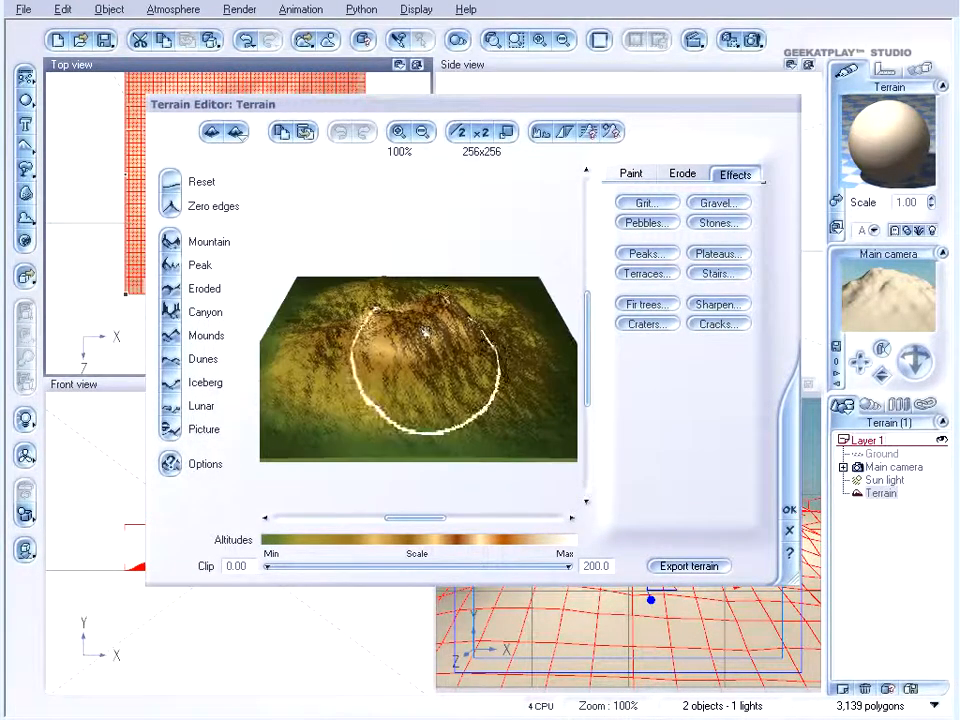
Open the altitude distribution filter from the terrain's fractal options
click(170, 466)
drag(240, 218, 354, 169)
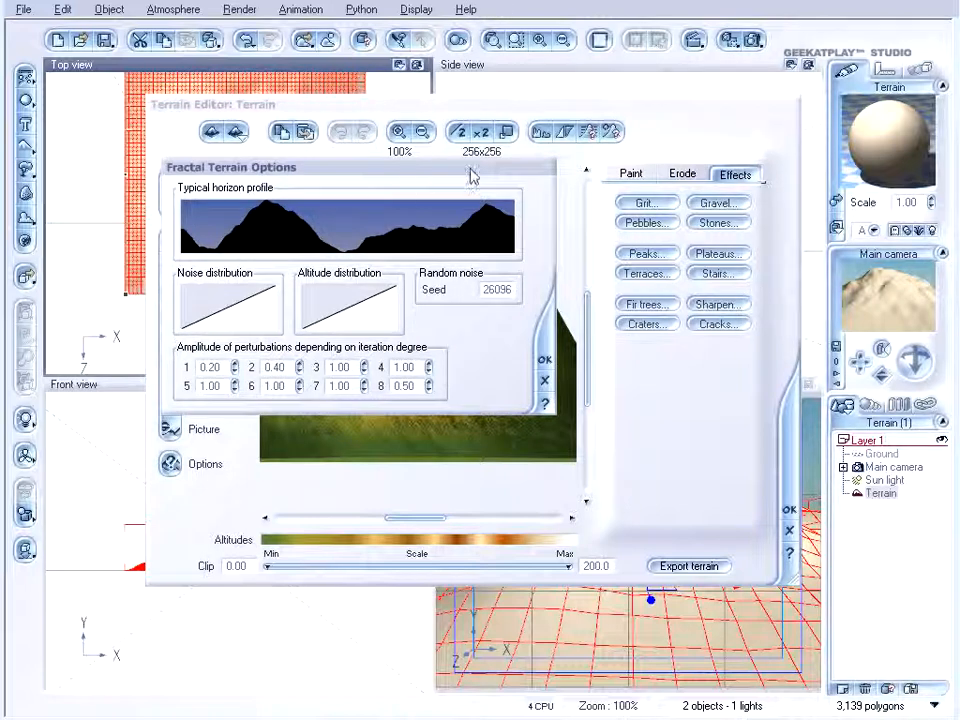
right_click(342, 310)
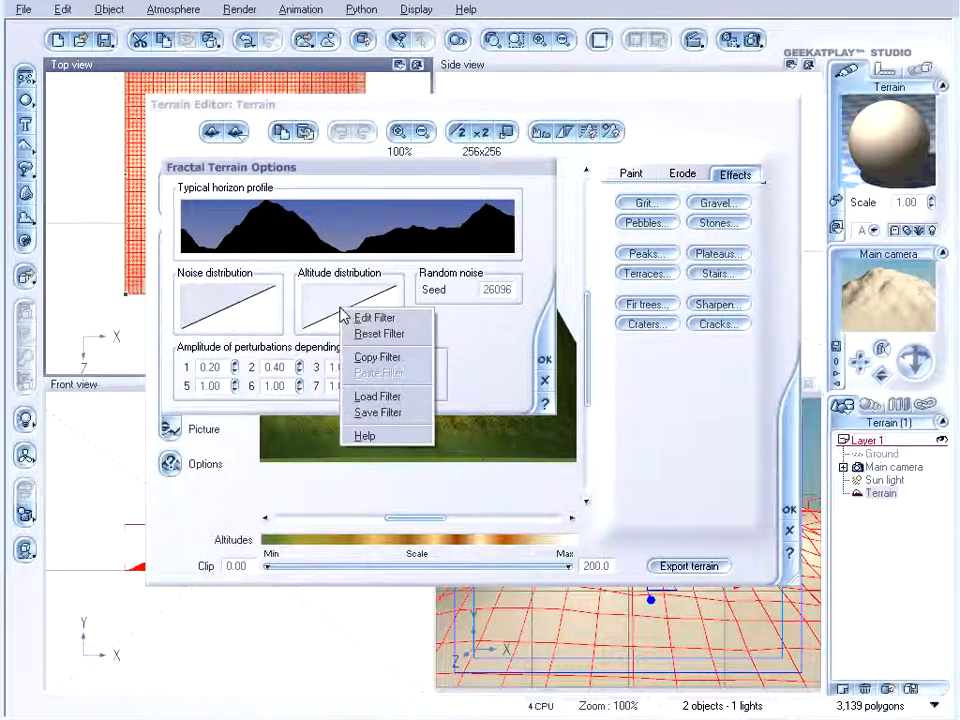
click(390, 317)
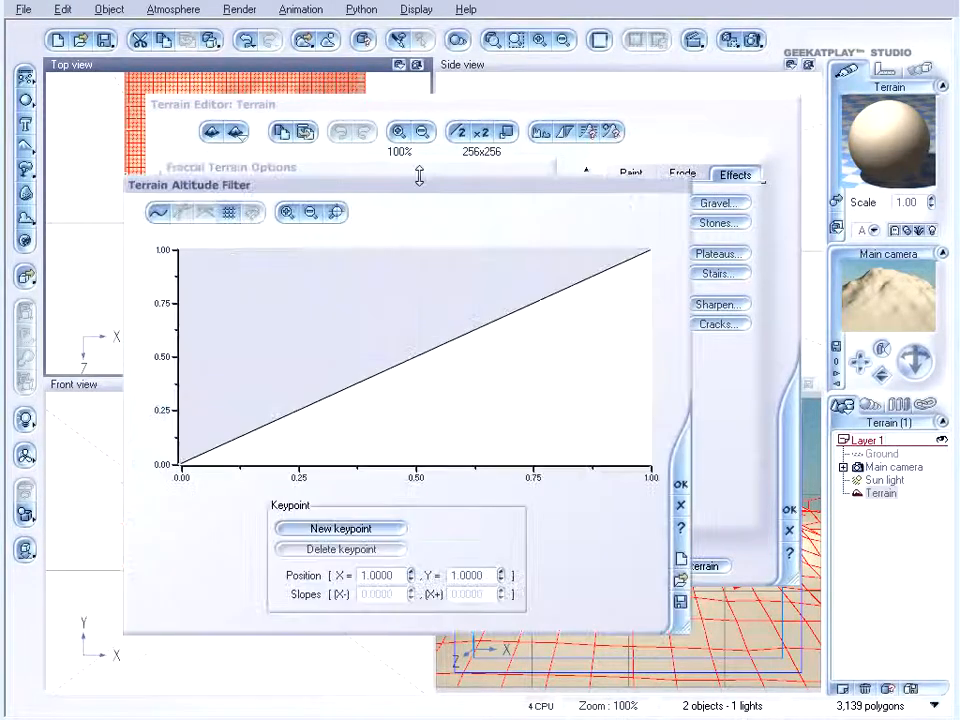
drag(422, 192, 394, 96)
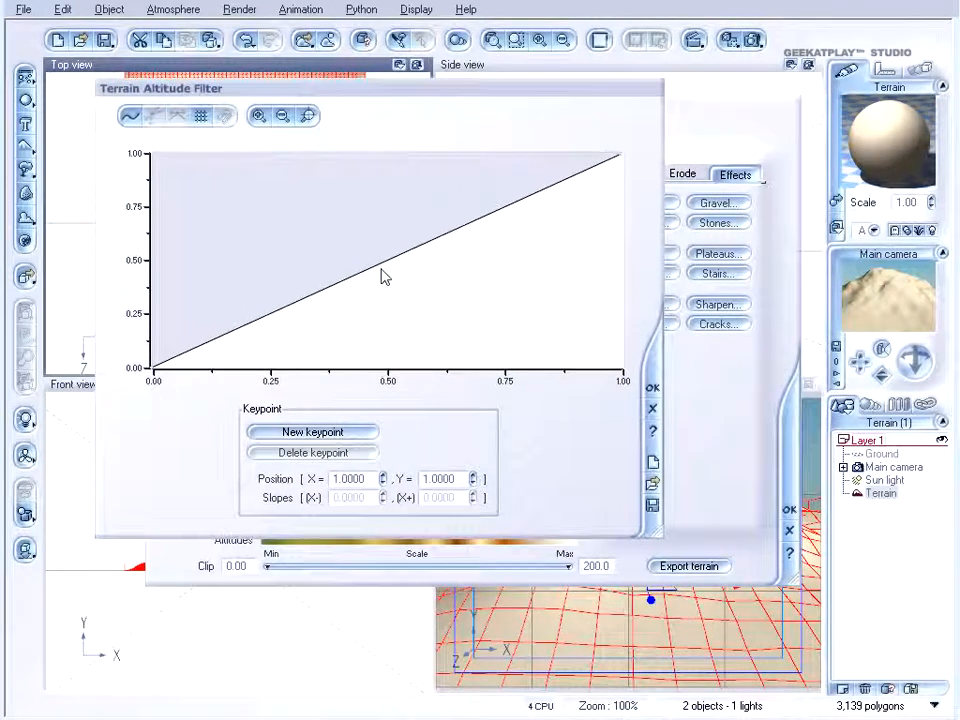
Add keypoints to the altitude filter at about X 0.07, Y 0.47; X 0.35, Y 0.48; and X 0.42, Y 0.01
click(284, 316)
drag(283, 313, 295, 322)
click(353, 295)
drag(353, 295, 315, 265)
click(403, 233)
drag(403, 231, 349, 360)
drag(303, 323, 187, 266)
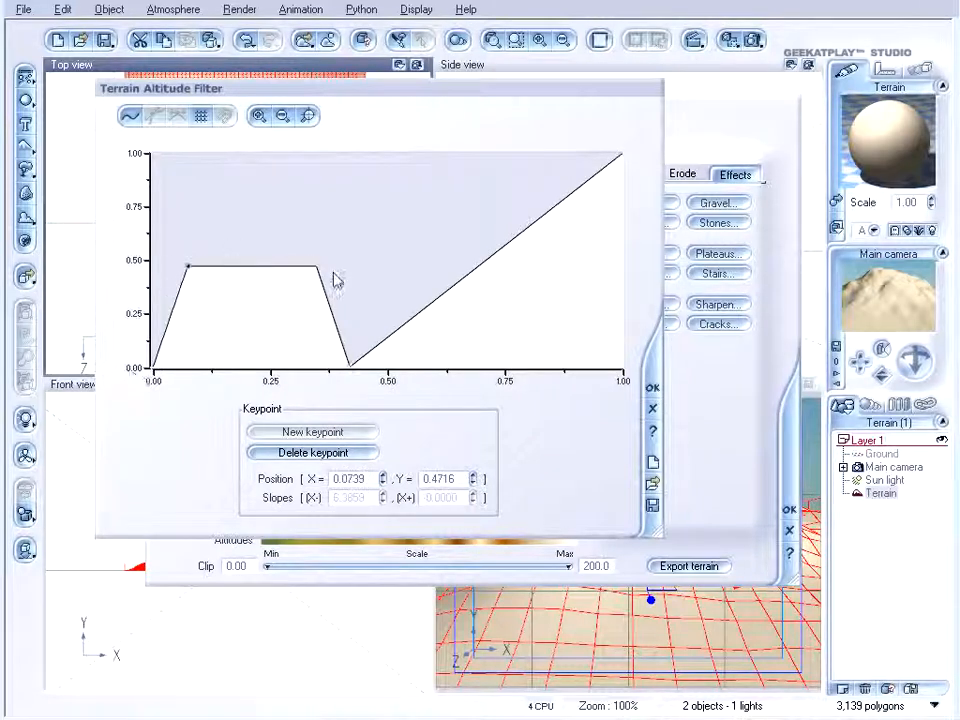
Add altitude filter keypoints at about X 0.61, Y 0.00; X 0.79, Y 0.60; and X 0.19, Y 0.63, and accept the curve
drag(427, 314, 440, 368)
drag(528, 264, 525, 240)
drag(248, 268, 243, 233)
click(652, 387)
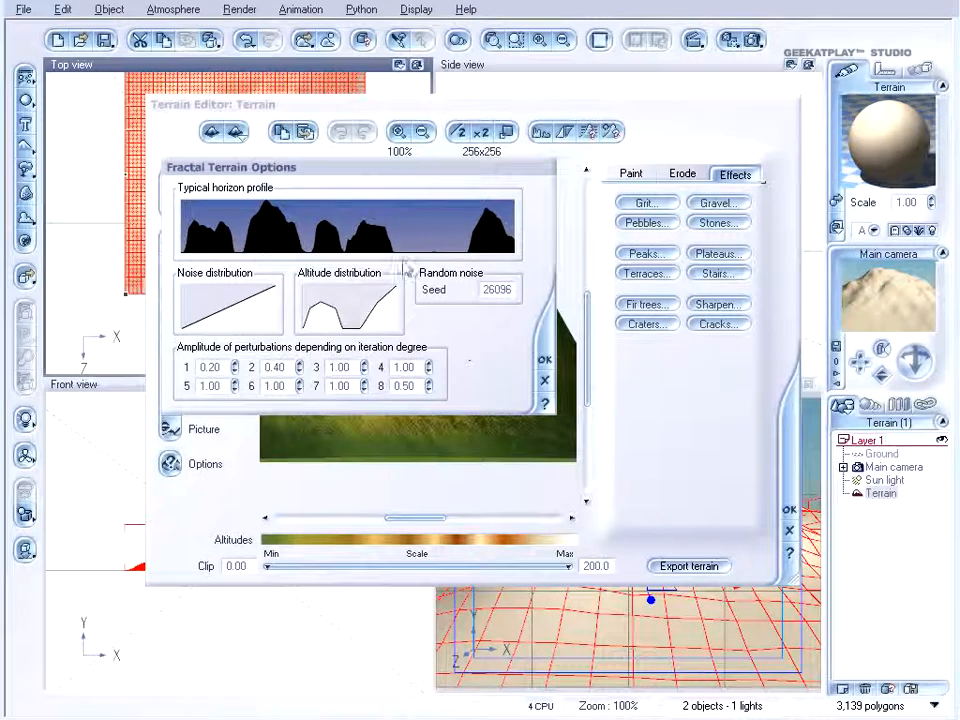
Apply the fractal options to the terrain, inspect its shape and accept the terrain edits
click(543, 361)
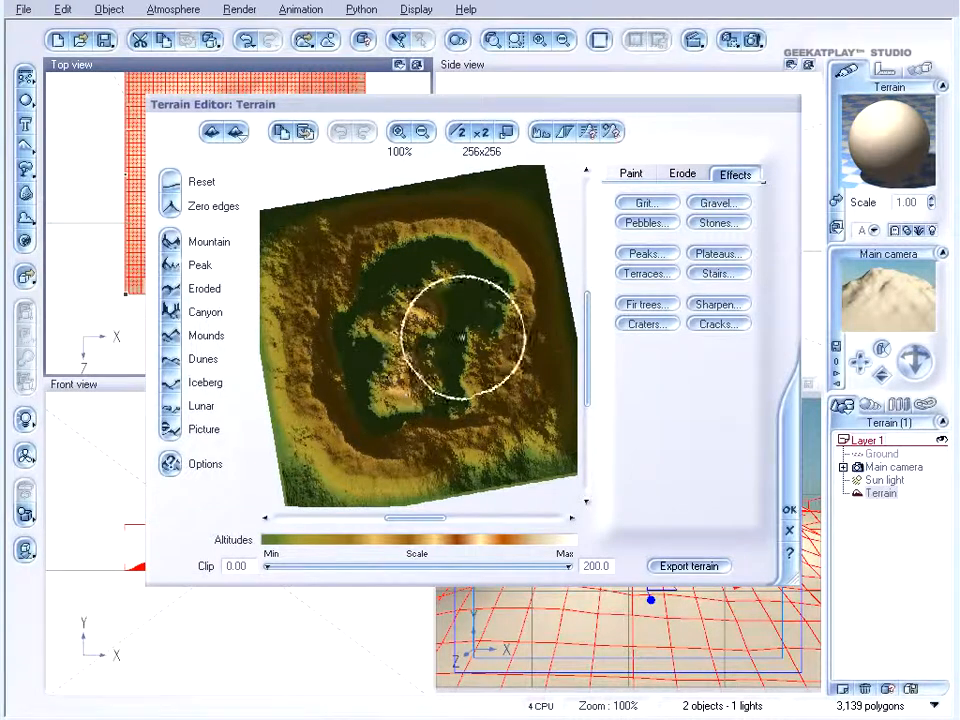
right_drag(456, 315, 520, 306)
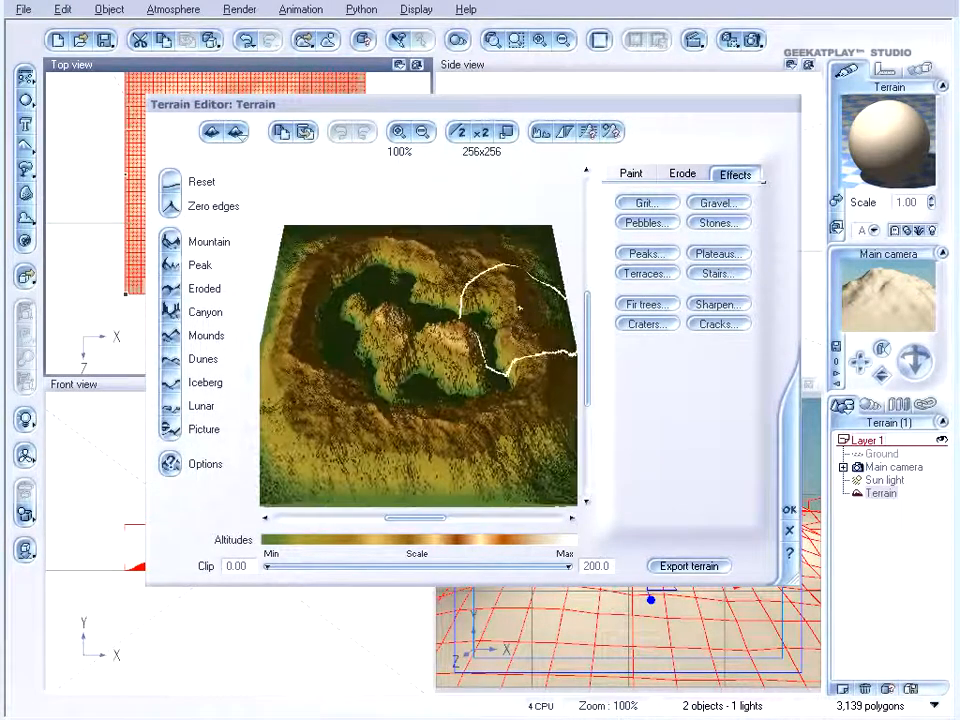
mouse_move(343, 272)
right_down()
mouse_move(431, 326)
mouse_move(429, 317)
mouse_move(386, 335)
mouse_move(437, 362)
mouse_move(380, 340)
mouse_move(395, 322)
mouse_move(465, 298)
mouse_move(443, 288)
mouse_move(461, 311)
right_up()
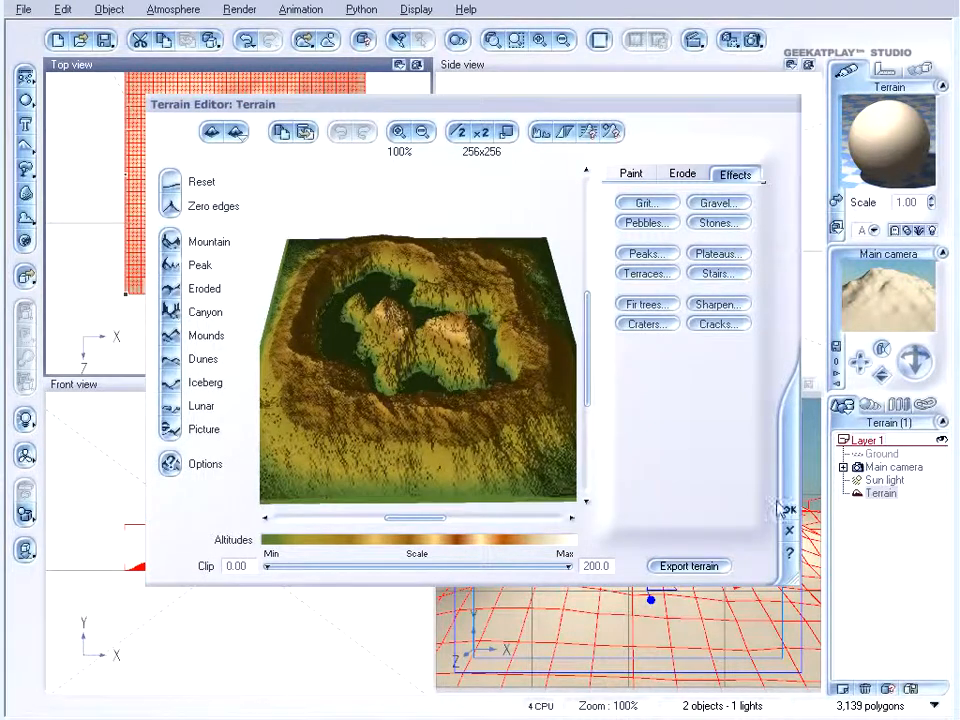
click(789, 510)
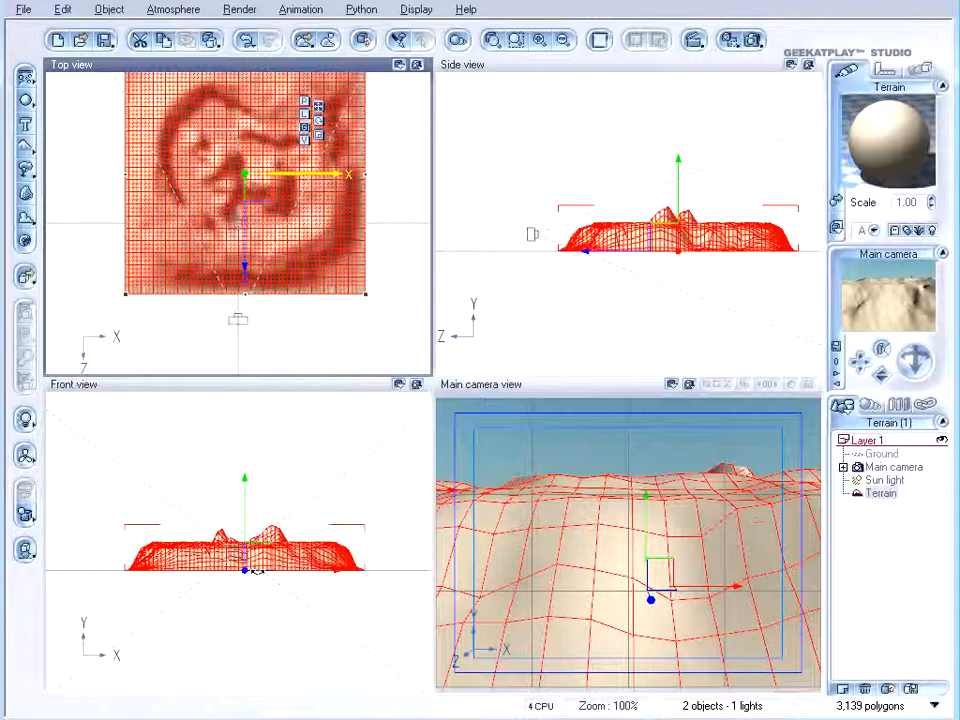
Replace the terrain with a new sphere and open its material's bump production function for editing
key(Delete)
click(26, 100)
right_click(896, 140)
click(910, 146)
right_click(262, 368)
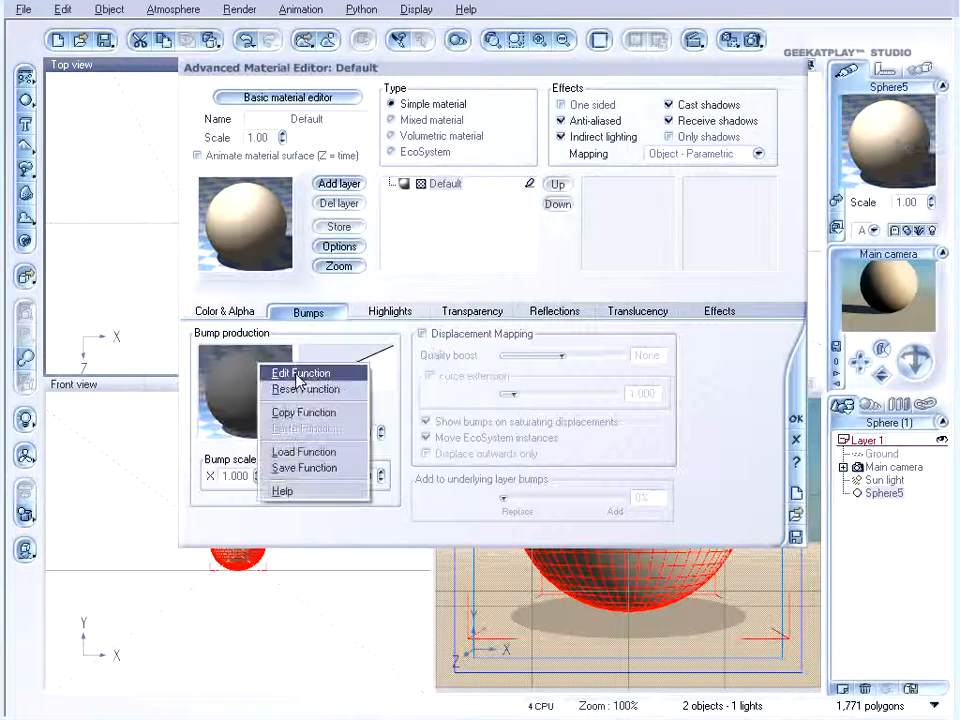
click(297, 376)
Arrange the function nodes in a vertical chain and replace the constant node with a Perlin noise node
drag(390, 390, 296, 357)
drag(364, 312, 298, 307)
drag(347, 258, 284, 226)
drag(314, 300, 280, 265)
click(284, 222)
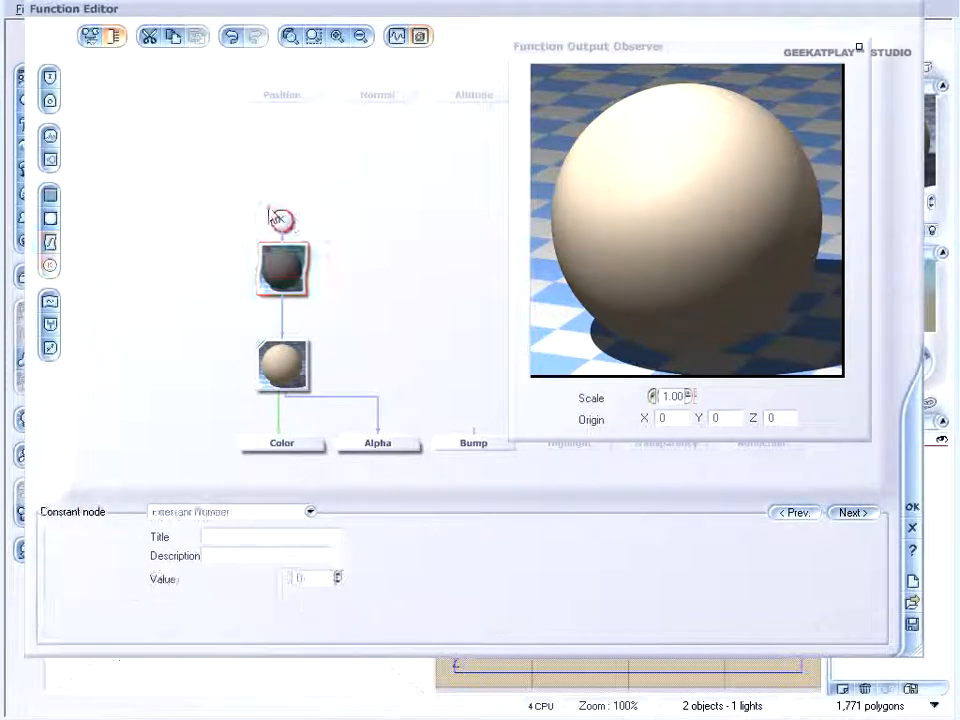
click(52, 138)
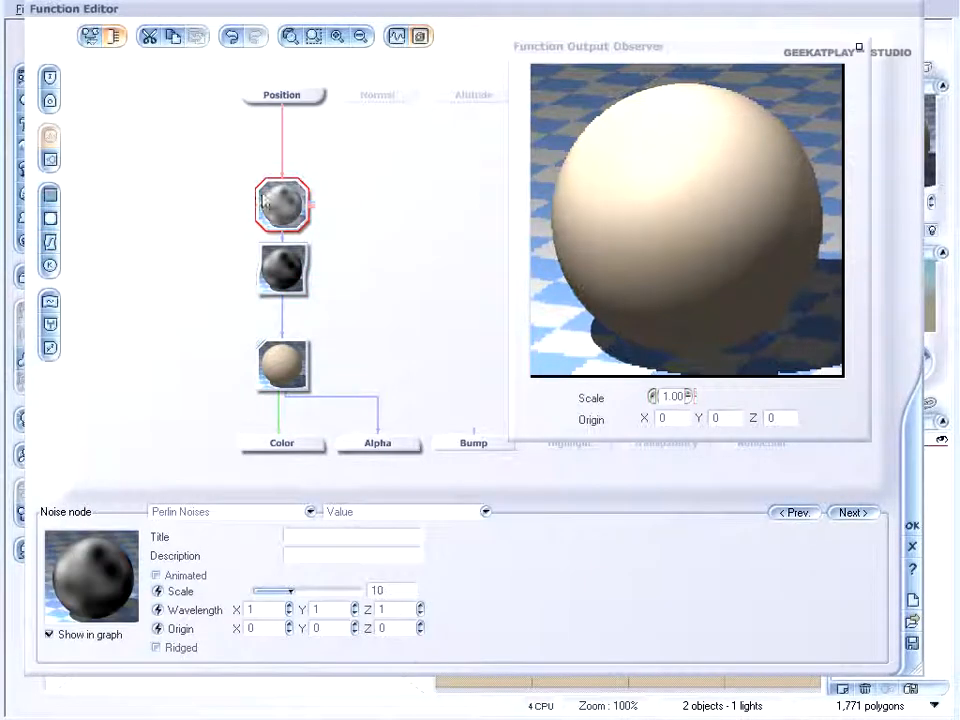
Assign the Rainbow color map to the color node
click(287, 358)
click(337, 612)
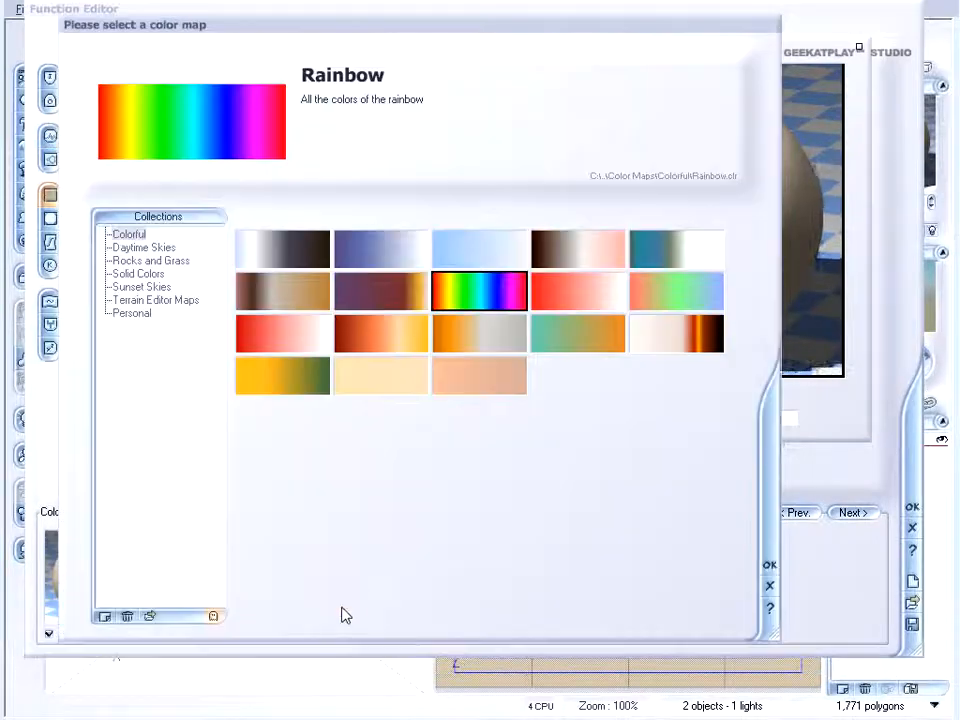
click(771, 568)
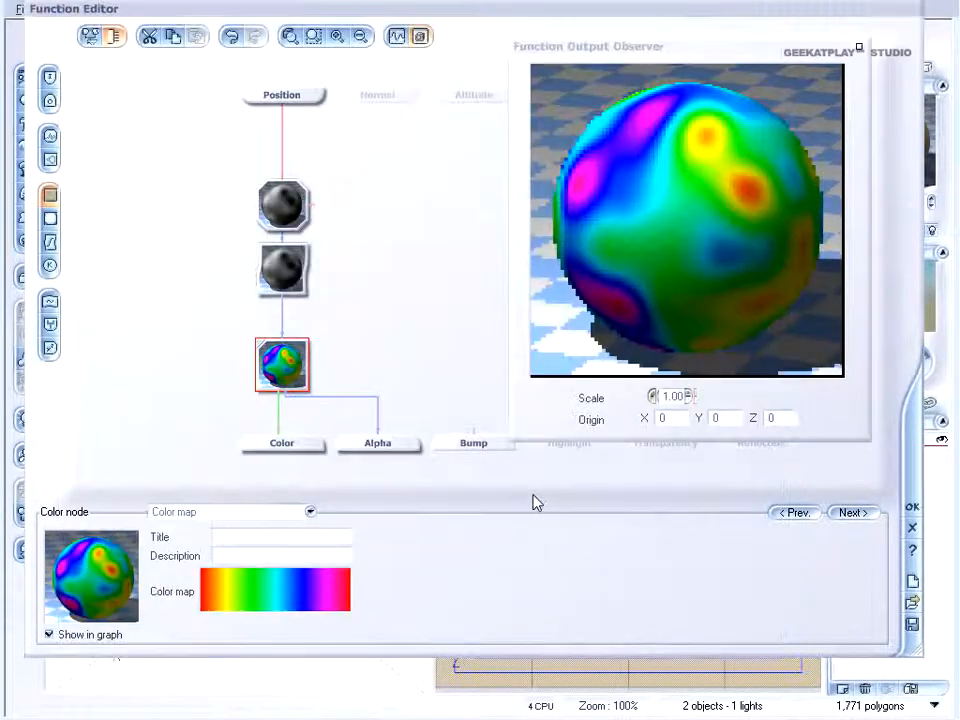
Change the filter node to the environment-sensitive Altitude type with an influence of 1
click(287, 268)
click(276, 513)
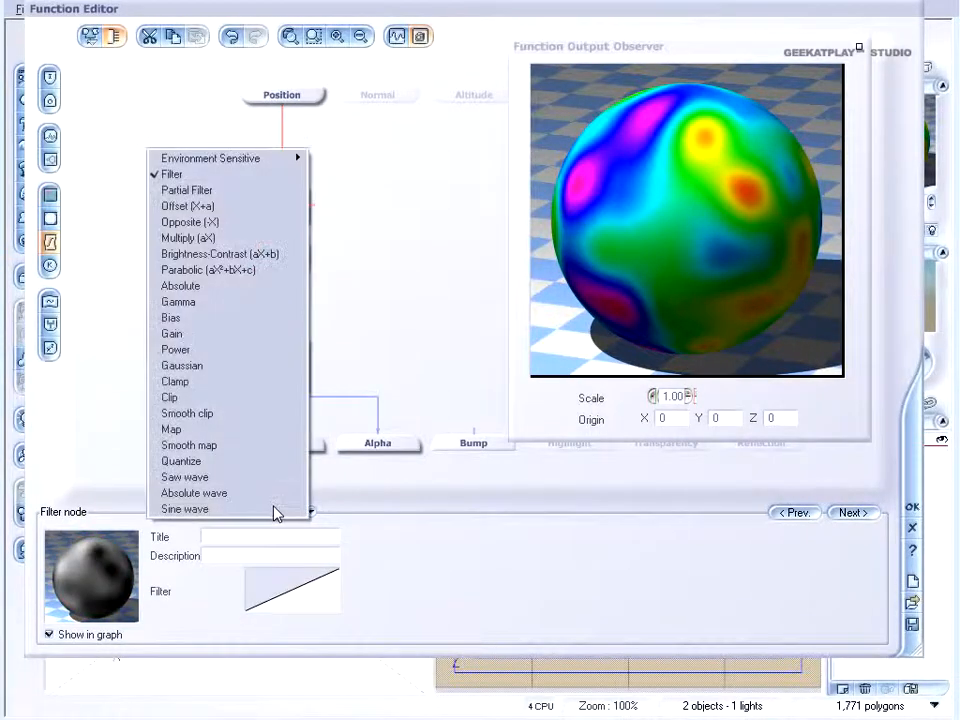
mouse_move(272, 166)
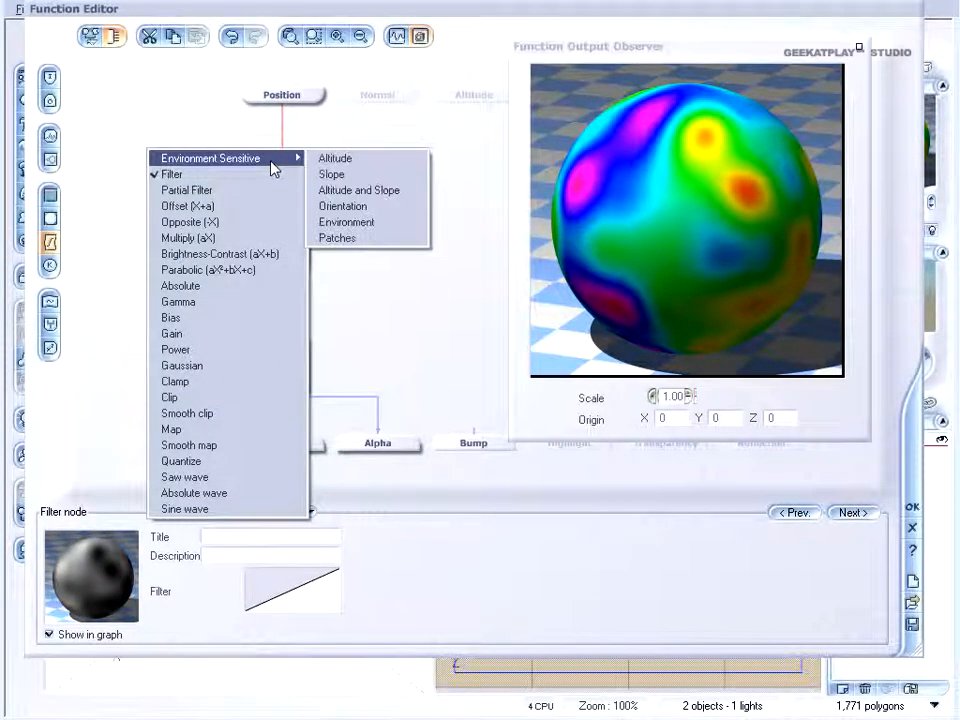
click(349, 164)
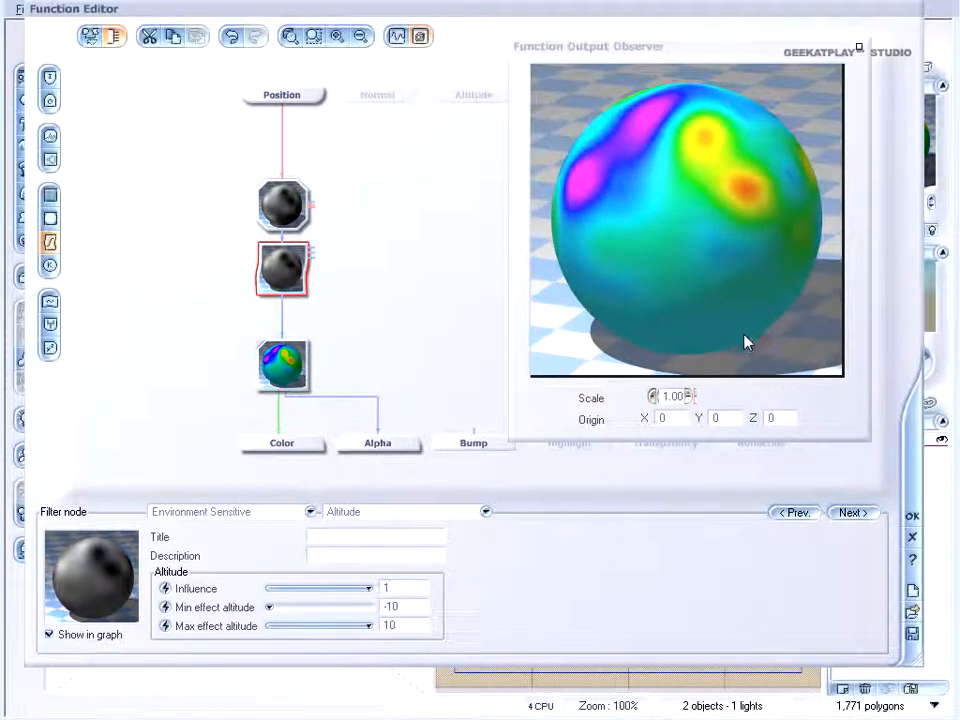
mouse_move(372, 586)
mouse_down()
mouse_move(325, 587)
mouse_move(386, 587)
mouse_up()
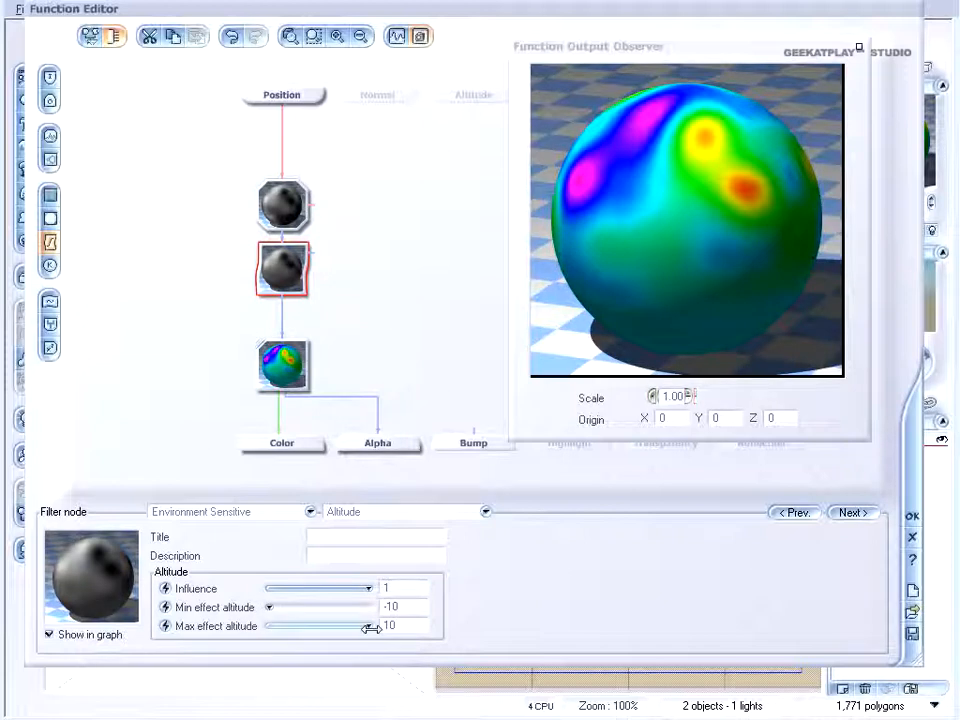
Set the Altitude filter's min effect altitude to about -5.26 and max to 10, and compare it with the noise node
drag(293, 606, 306, 607)
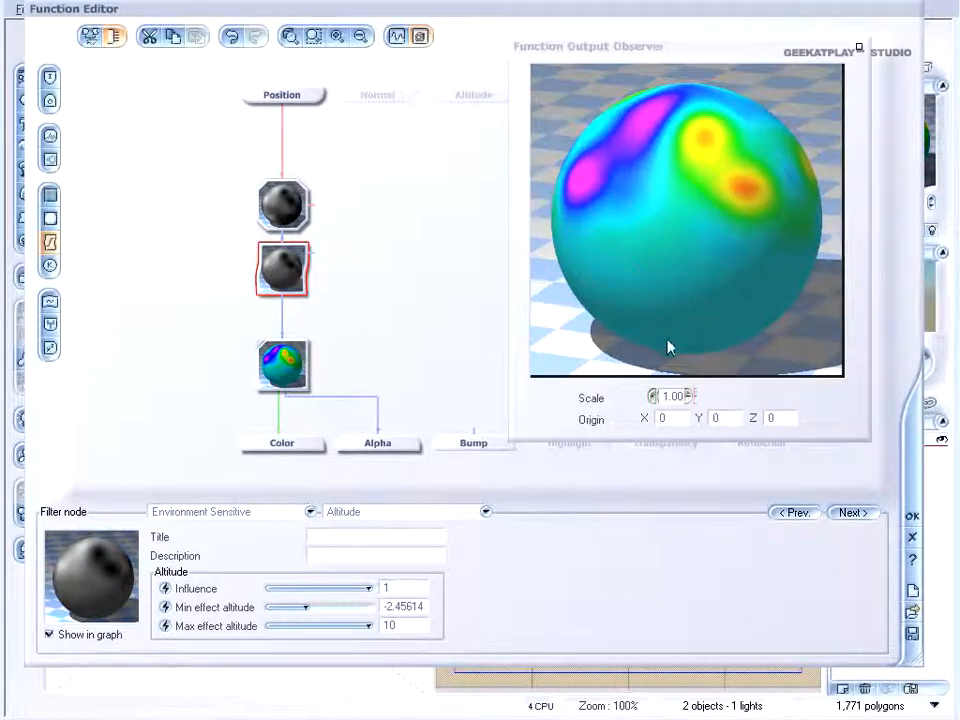
drag(308, 606, 293, 606)
drag(369, 626, 376, 624)
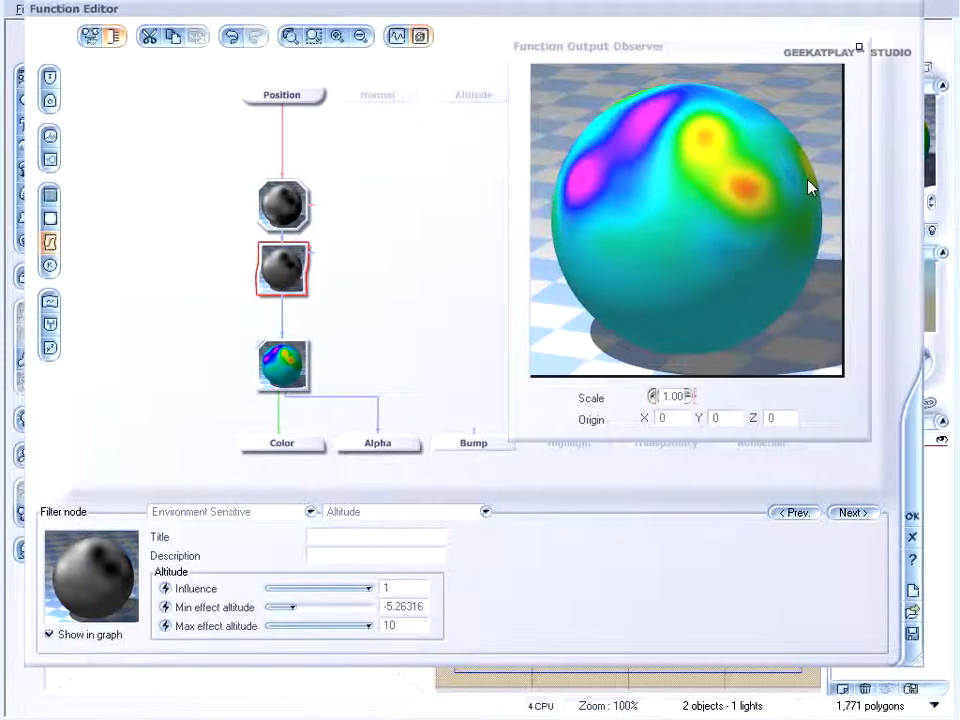
click(292, 210)
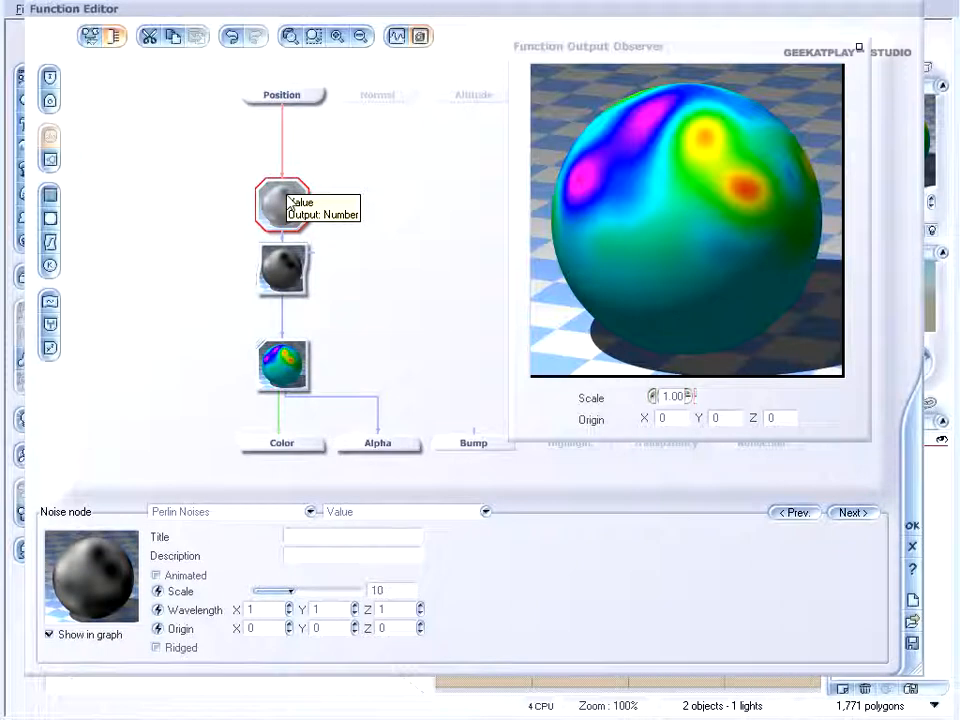
click(284, 266)
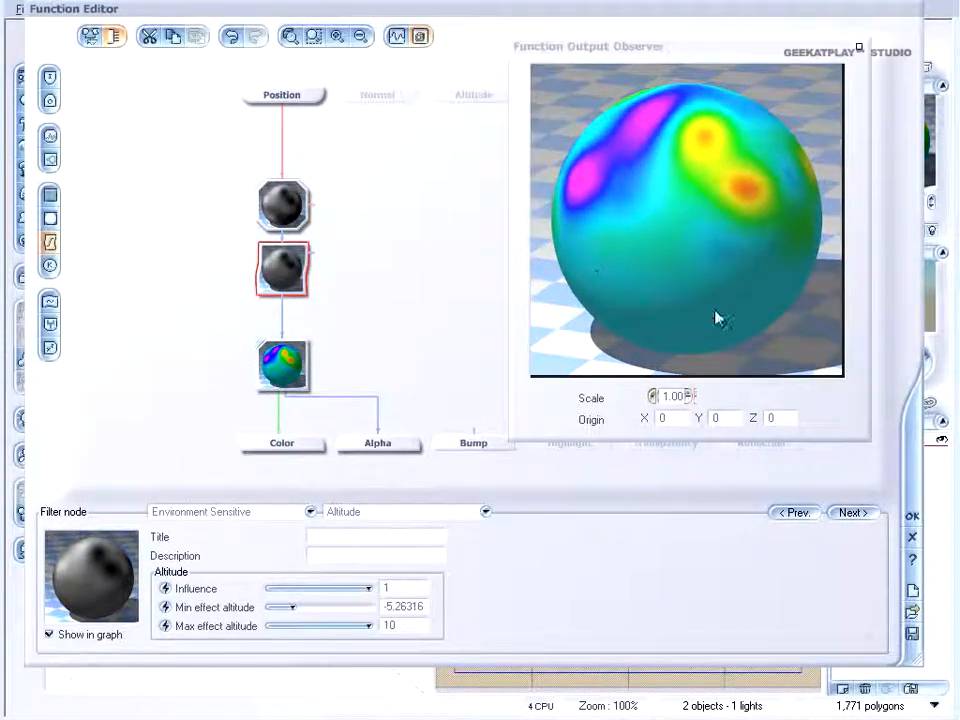
Try the Slope, Orientation and Environment types on the environment-sensitive filter node
click(484, 511)
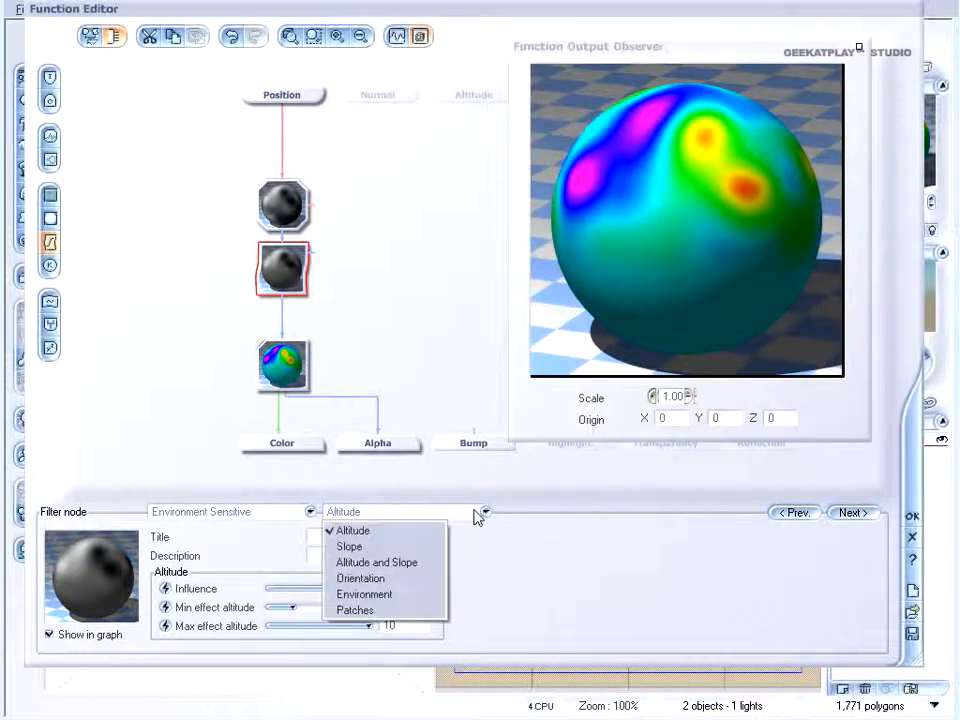
click(433, 550)
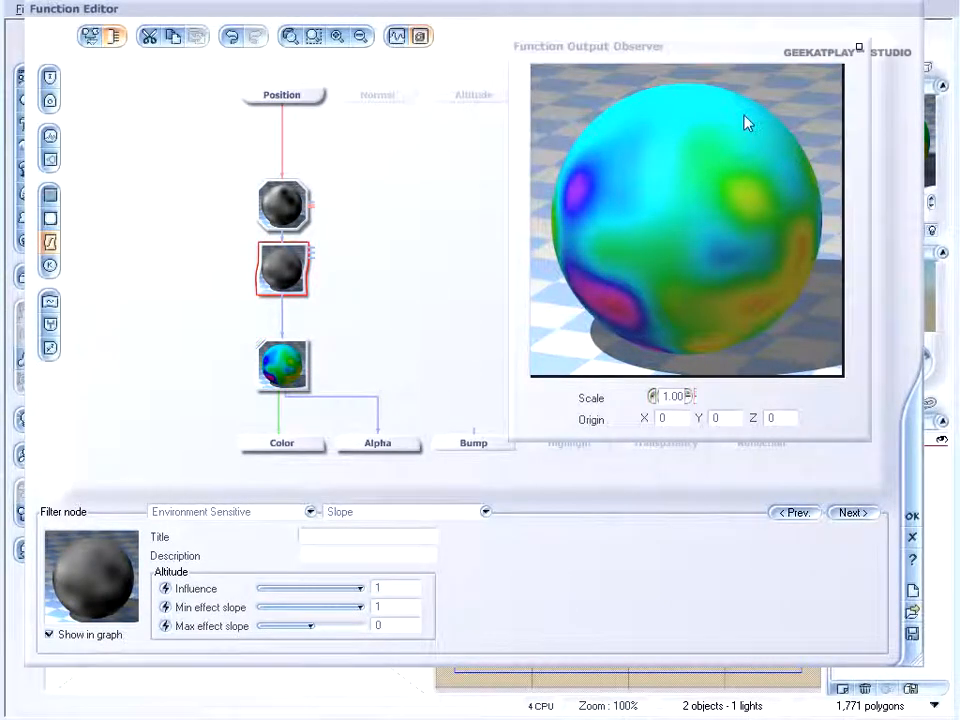
click(369, 514)
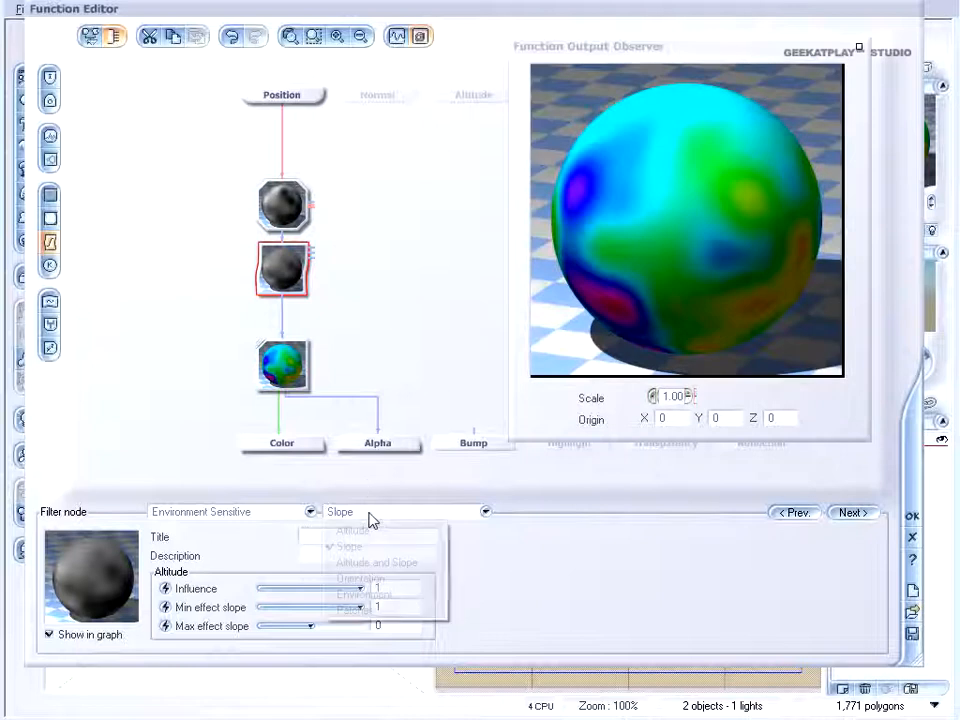
click(412, 579)
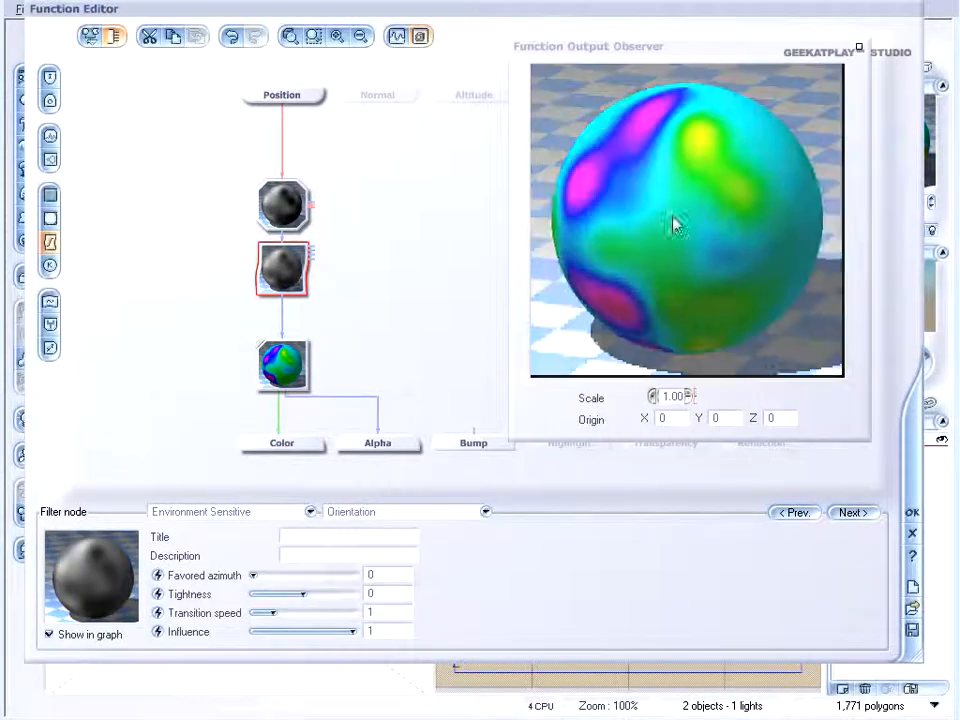
click(455, 515)
click(424, 595)
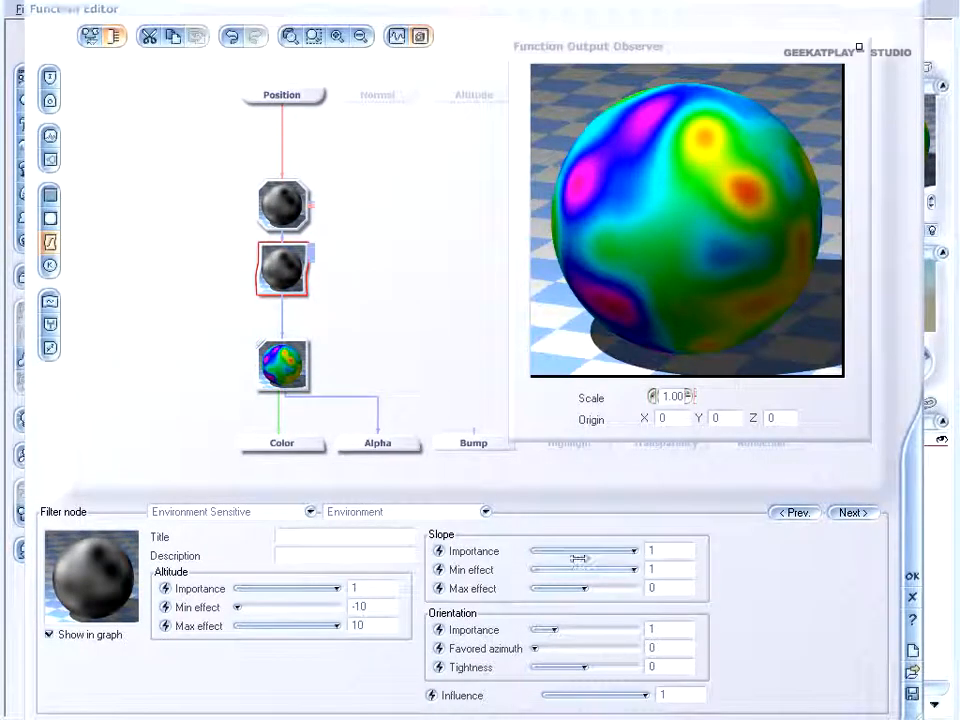
Switch the filter to Patches with size about 0.079, height 0.081, noisiness 0.40 and transition speed 0.62, and accept the material
click(453, 512)
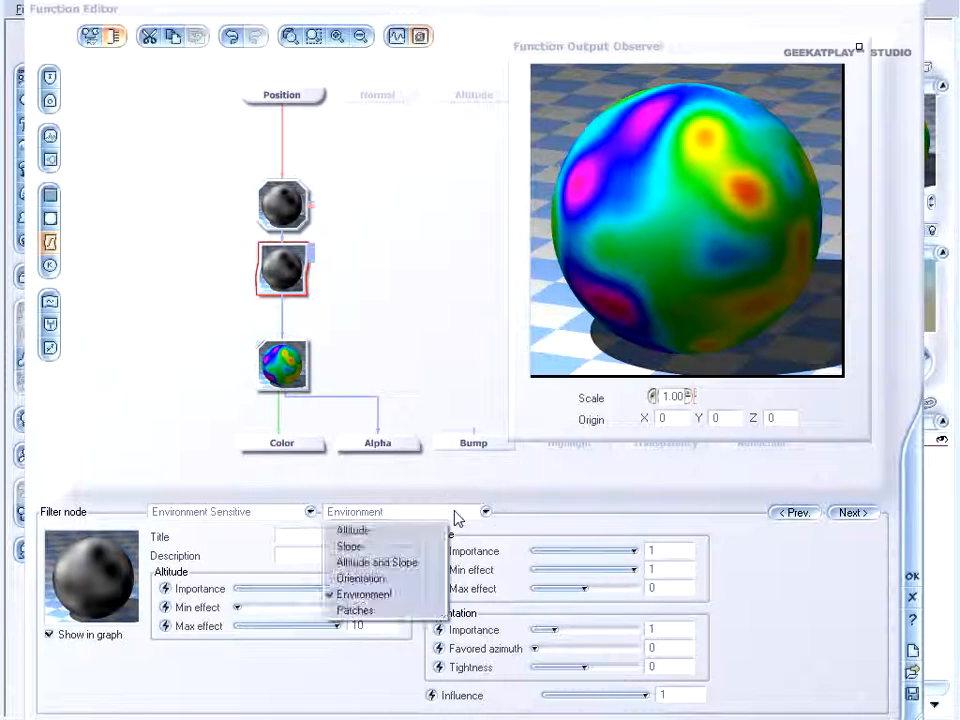
click(409, 611)
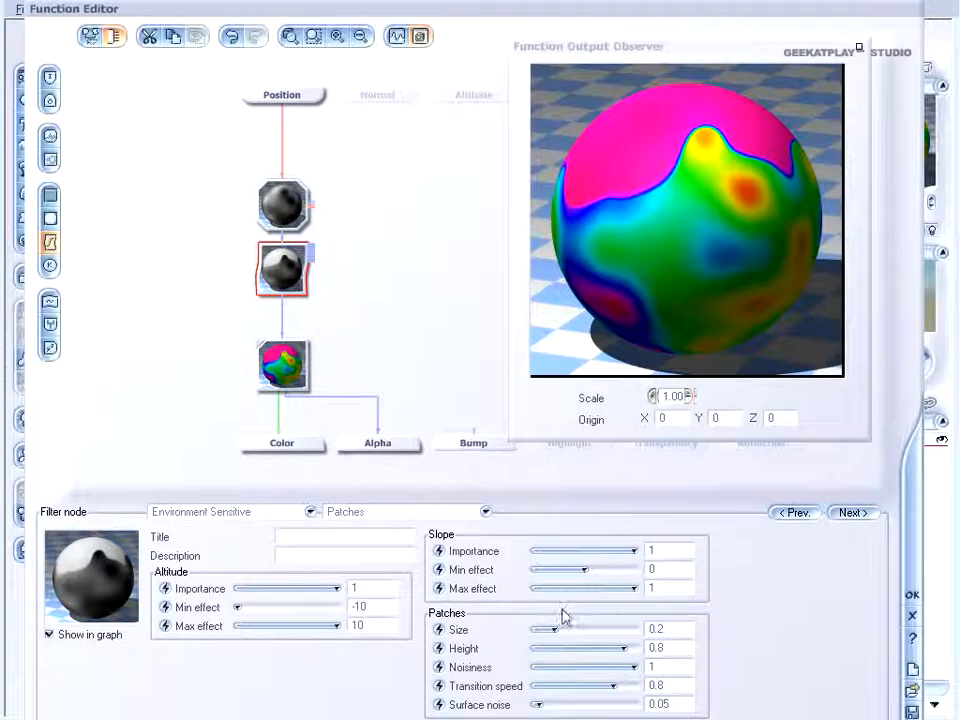
drag(570, 630, 602, 647)
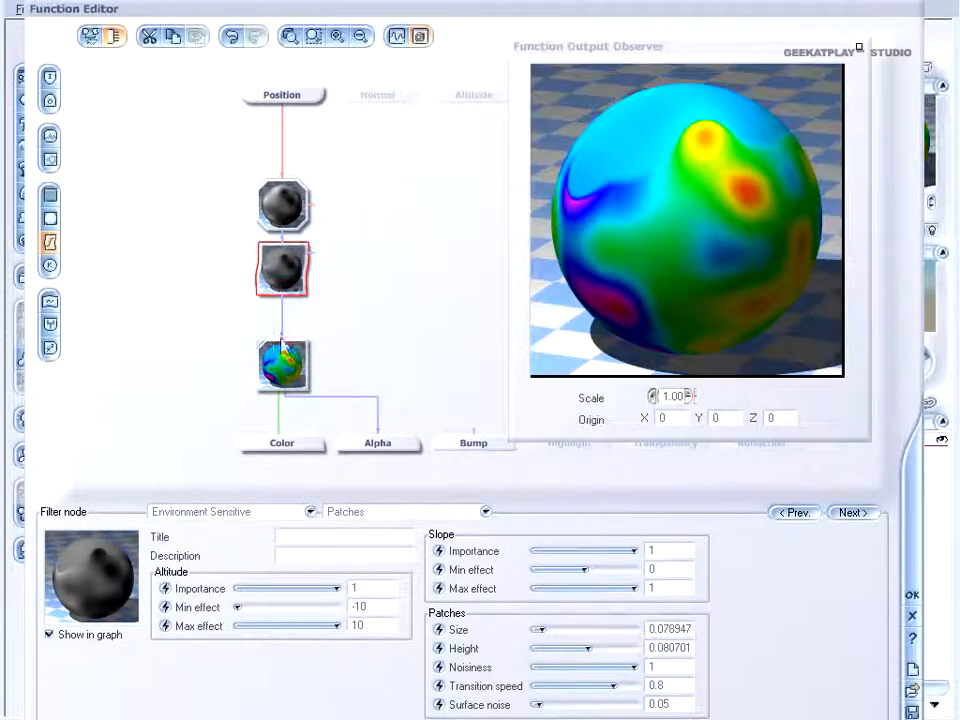
drag(632, 667, 540, 702)
drag(596, 683, 605, 685)
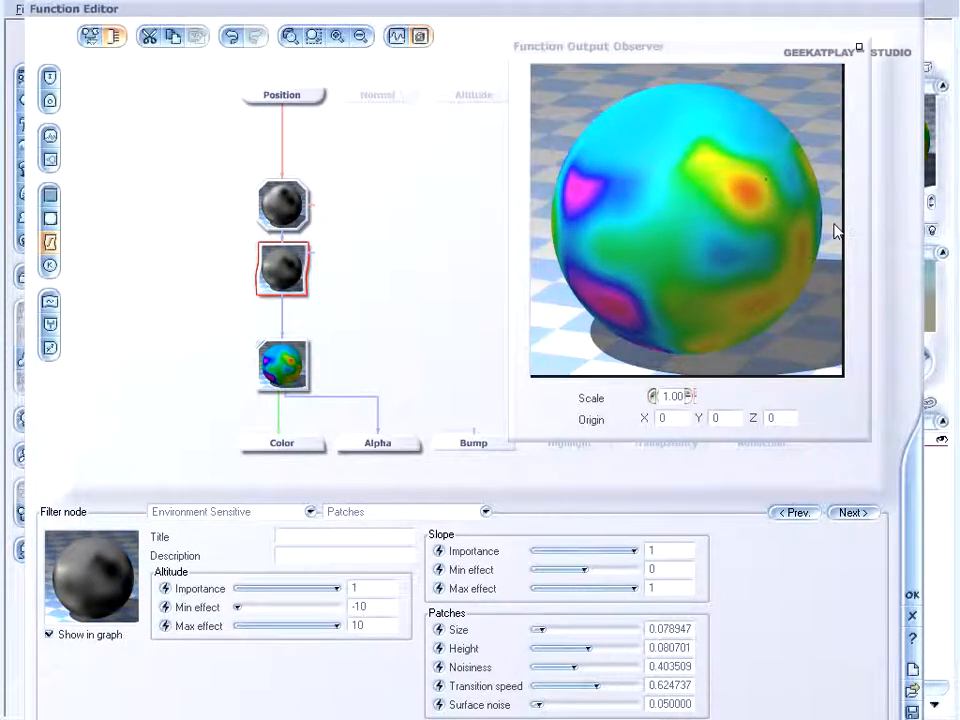
click(912, 594)
click(797, 420)
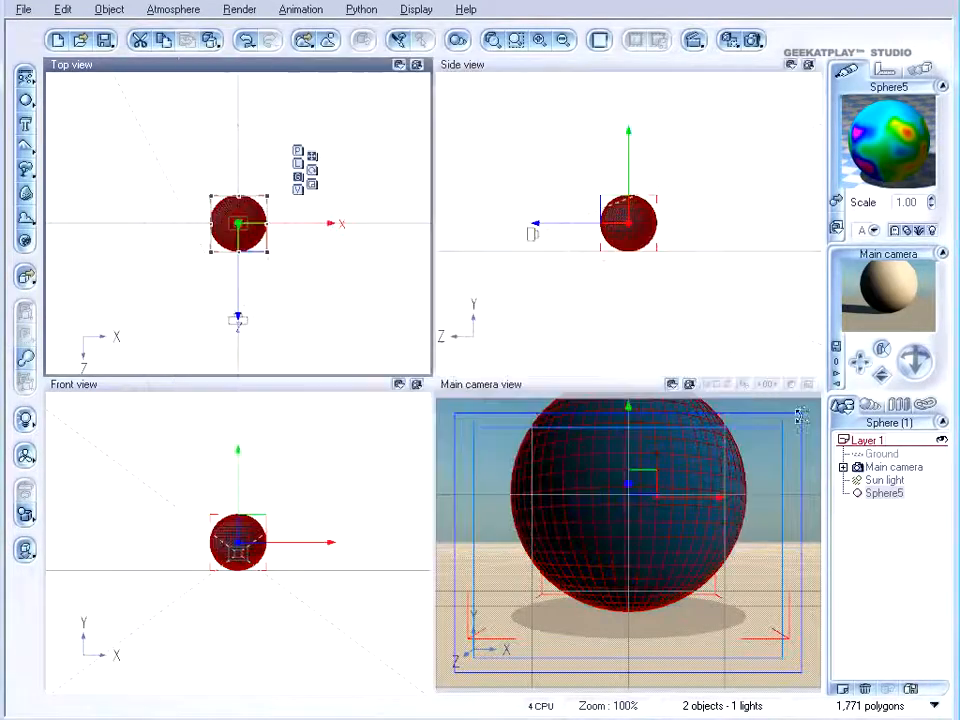
Replace the sphere with a new terrain and move it back from the camera along the Z axis
key(Delete)
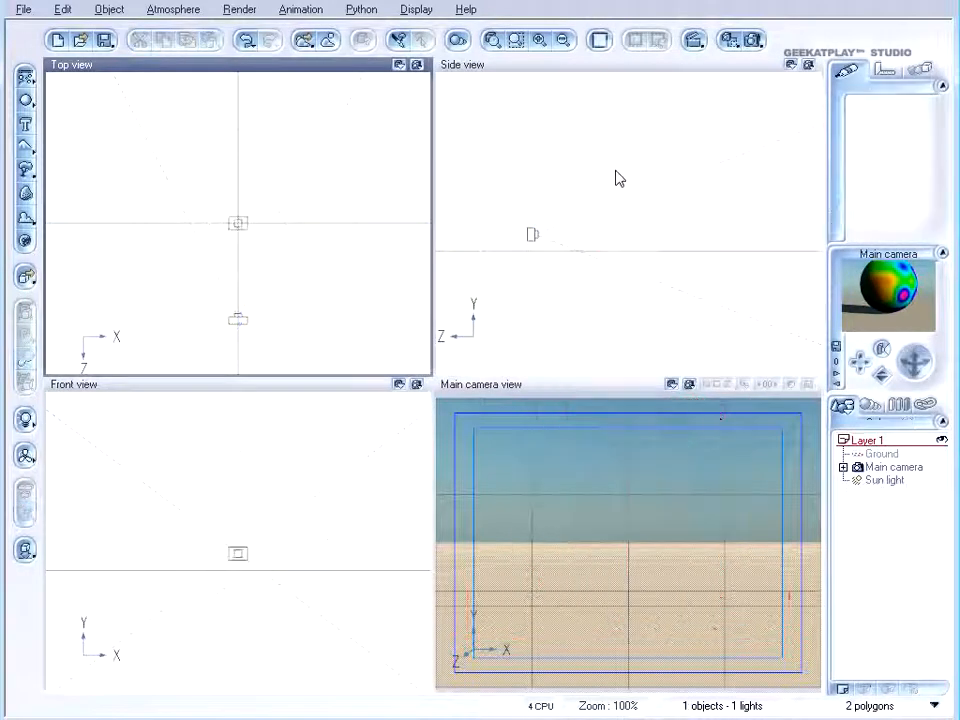
click(27, 147)
drag(629, 238, 684, 236)
Reset the altitude distribution filter in the terrain's fractal options and accept the terrain edits
right_click(196, 206)
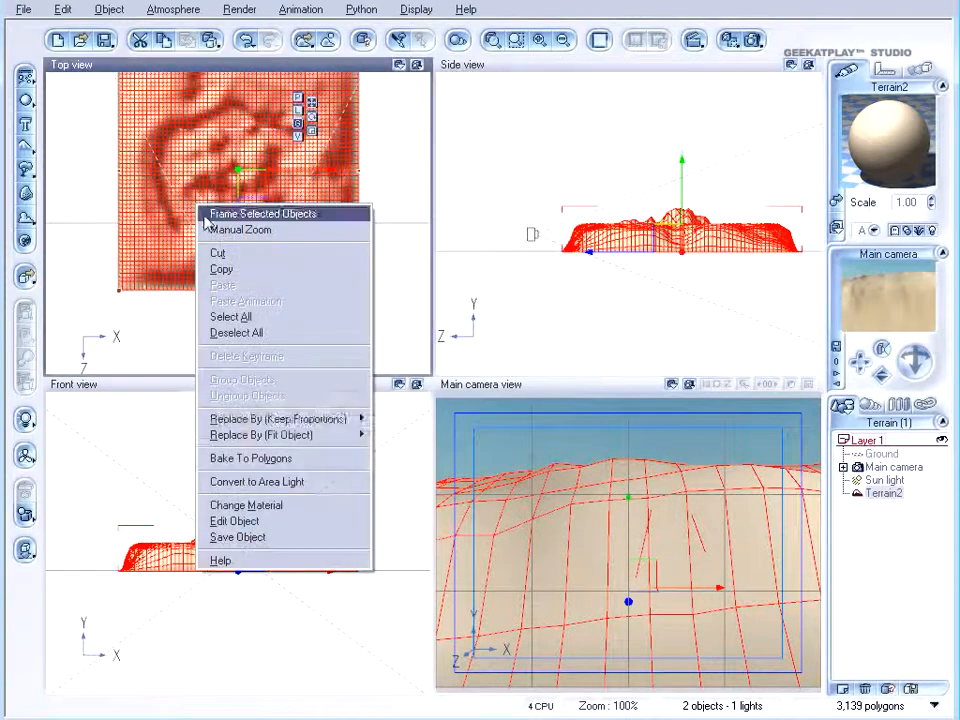
click(307, 525)
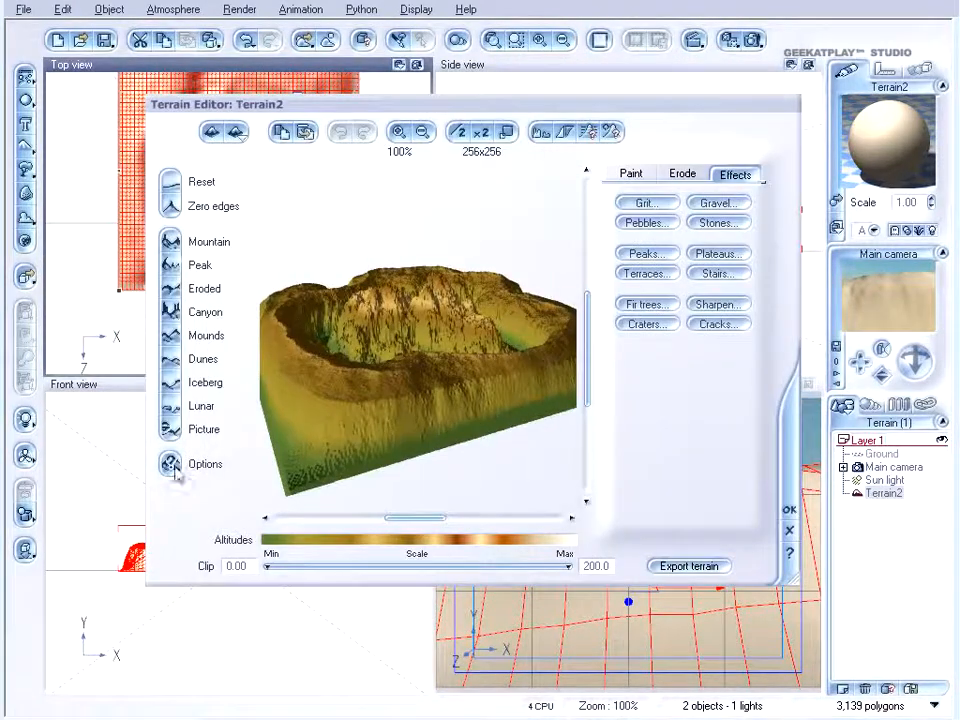
click(190, 472)
right_click(355, 283)
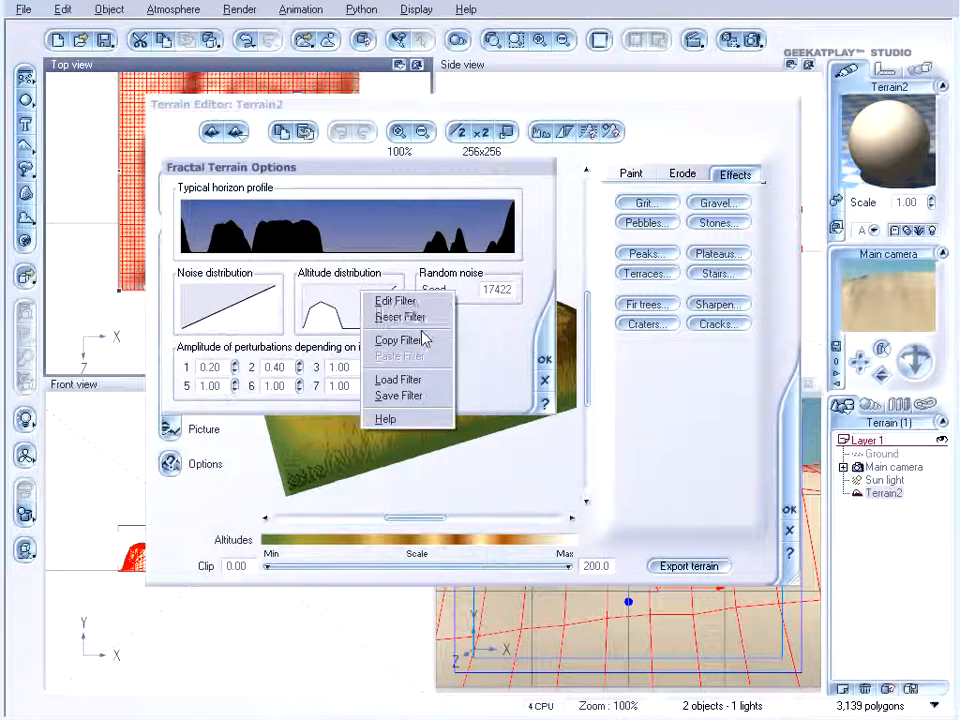
click(398, 317)
click(543, 361)
click(789, 511)
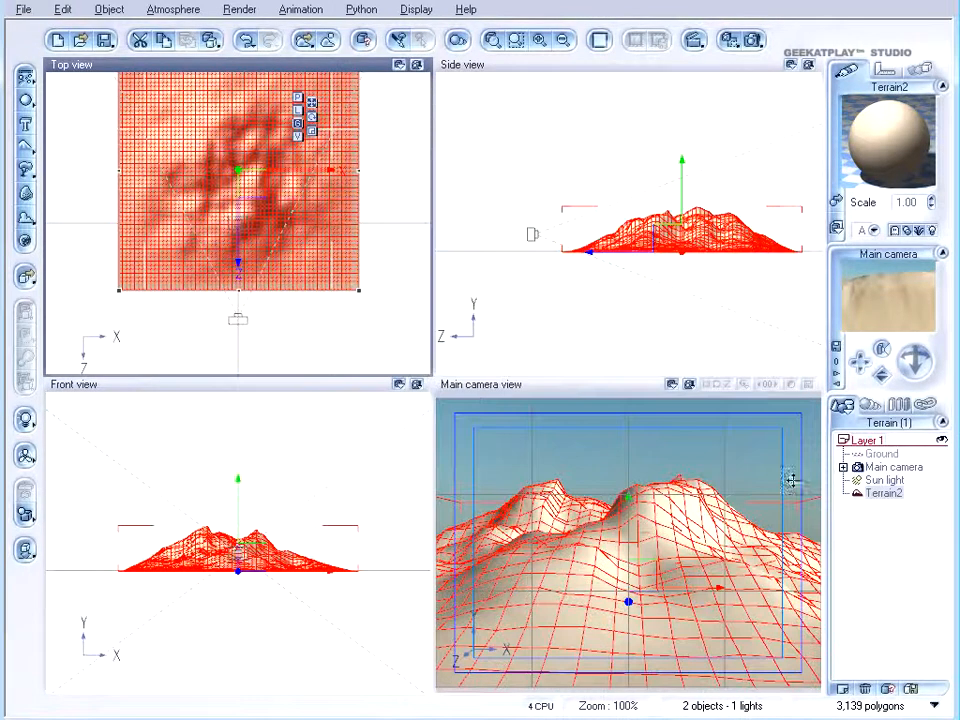
Open the terrain material's bump production function for editing and move the filter node into line with the Color output
click(903, 158)
right_click(257, 383)
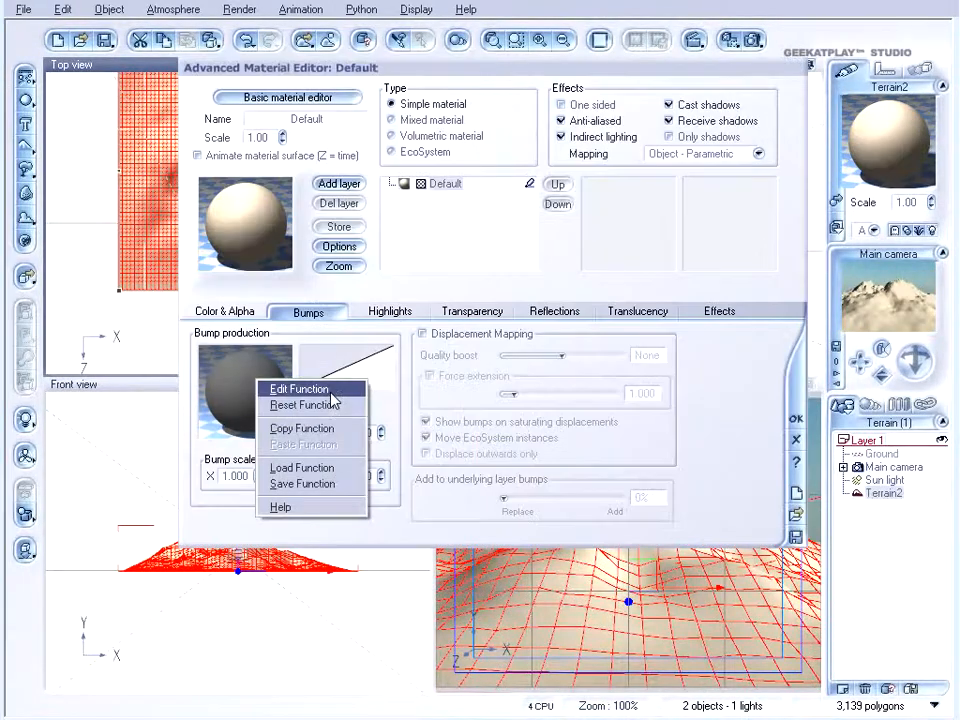
click(289, 388)
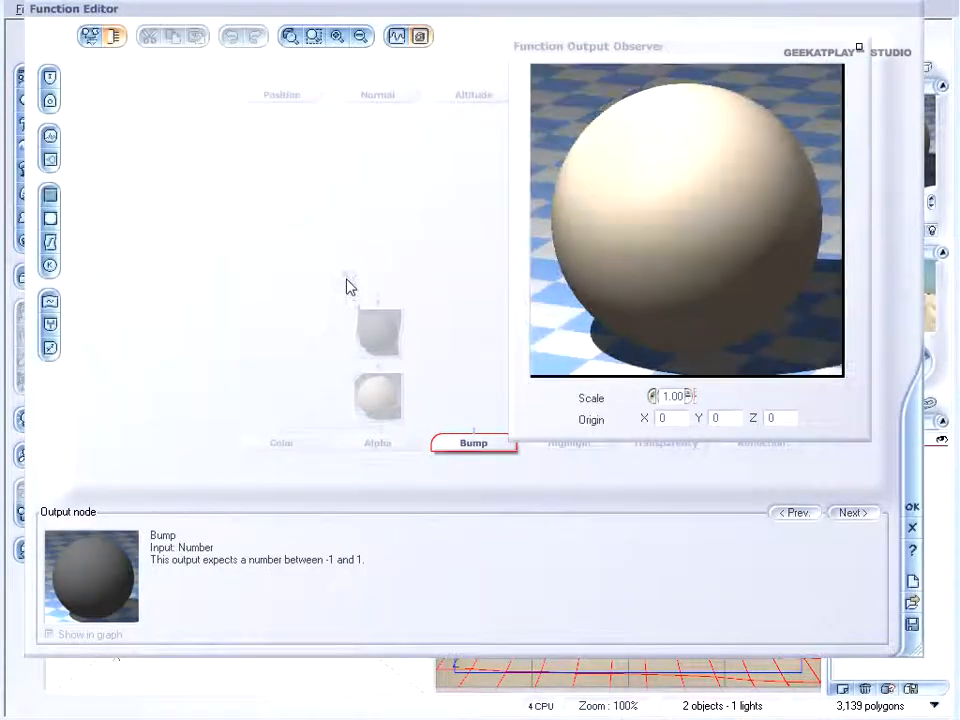
drag(385, 324, 286, 293)
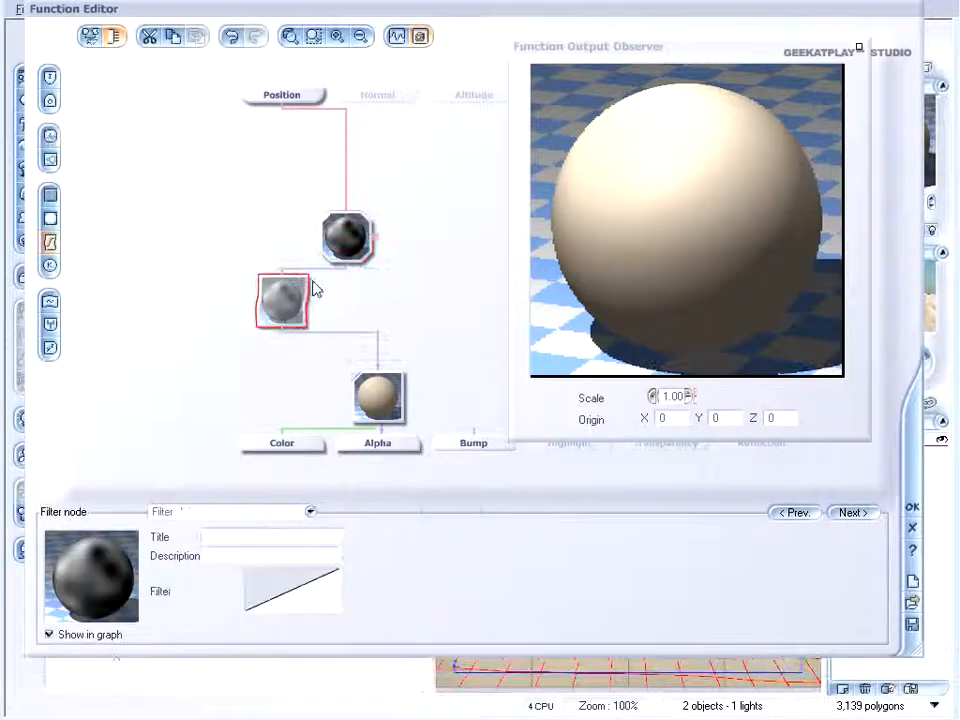
Assign the turquoise-to-orange color map from the Colorful collection to the color node
click(372, 382)
click(259, 589)
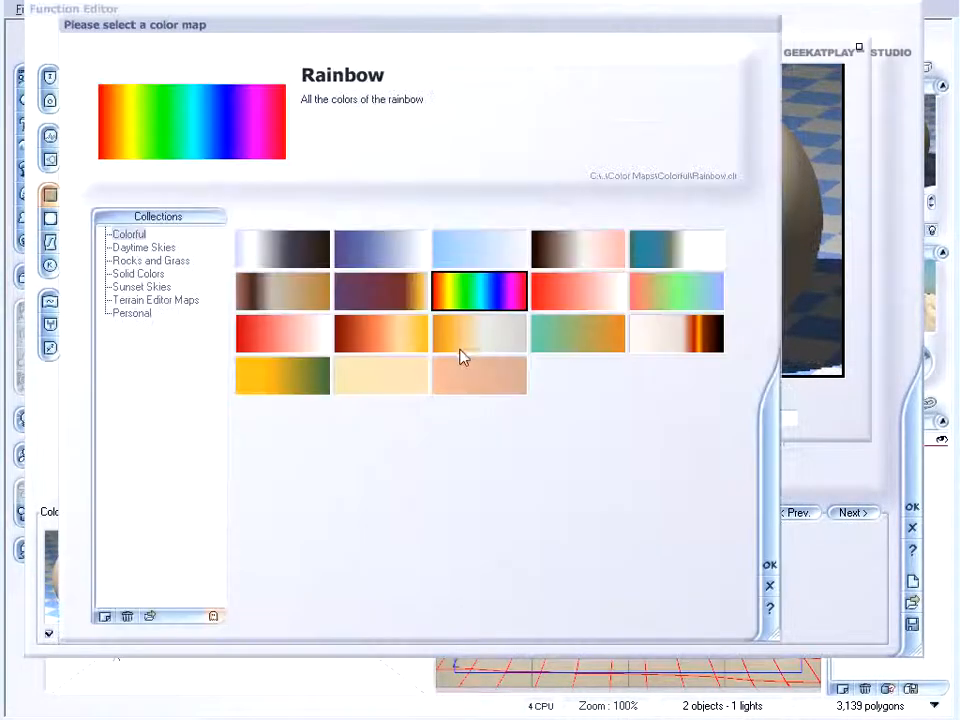
click(594, 339)
click(769, 567)
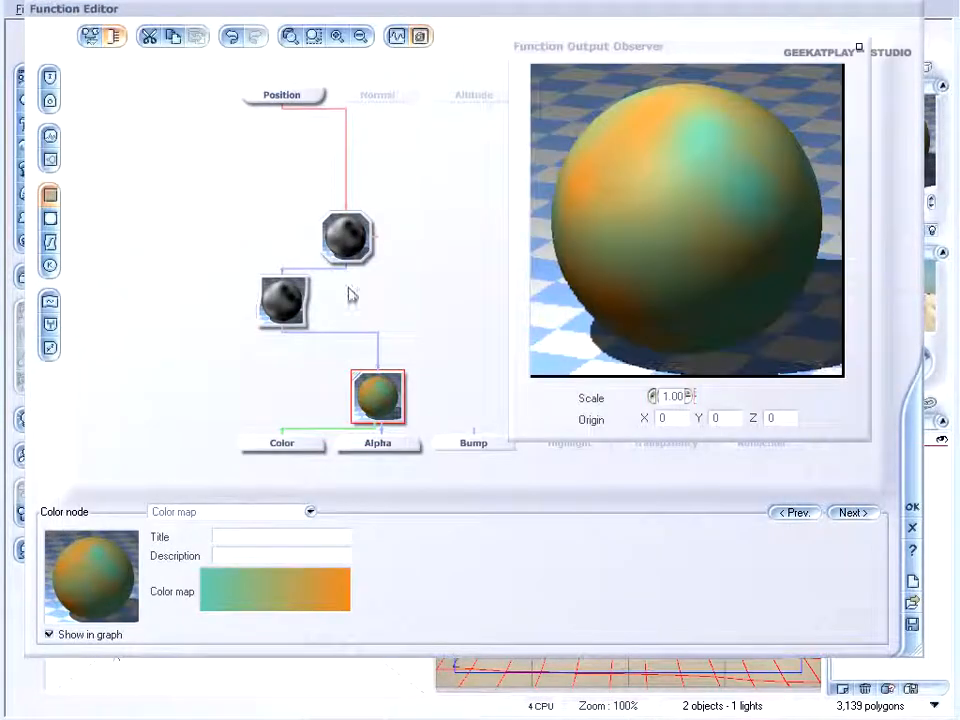
Change the filter node to Patches with size about 0.086, height 0.64, noisiness 0.85, transition speed 0.467 and surface noise 0.234, and accept the material
click(276, 308)
click(309, 513)
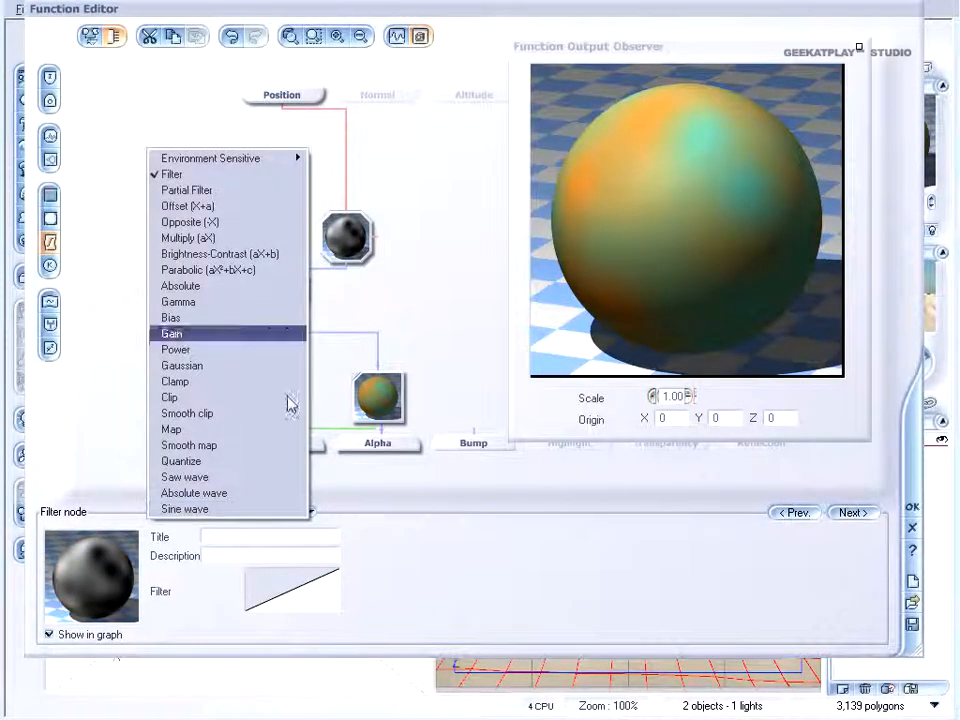
mouse_move(301, 160)
click(337, 238)
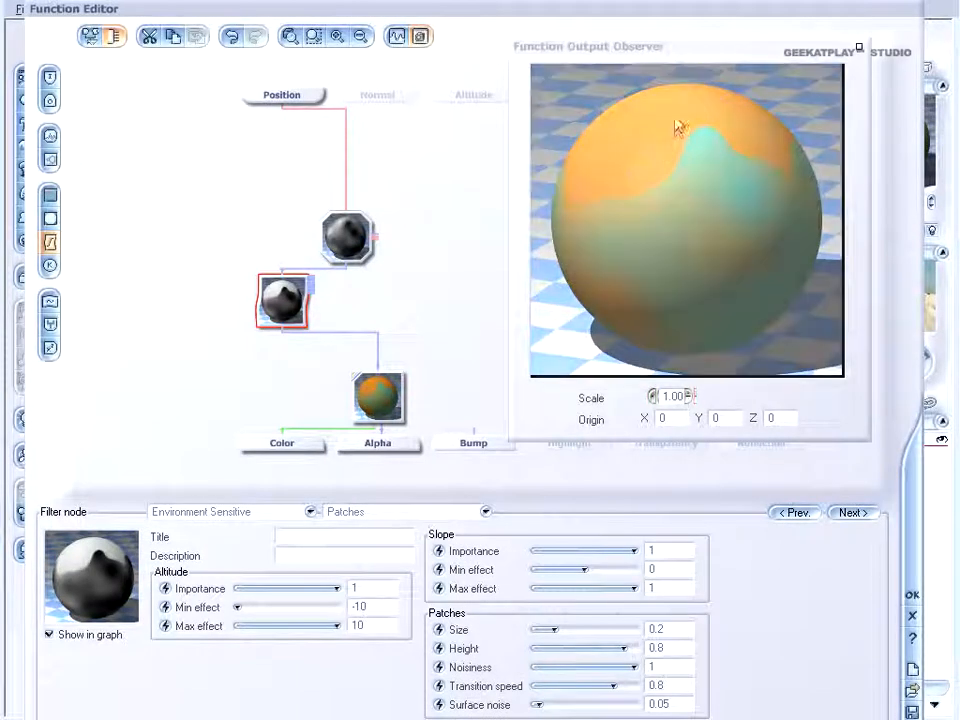
drag(612, 686, 561, 713)
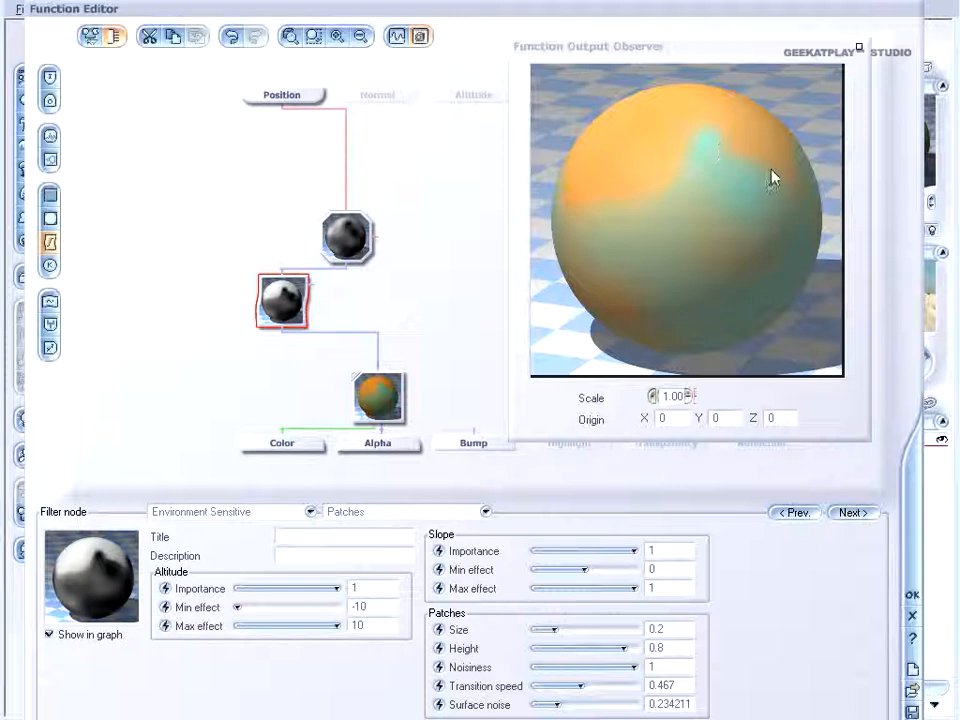
drag(589, 629, 617, 666)
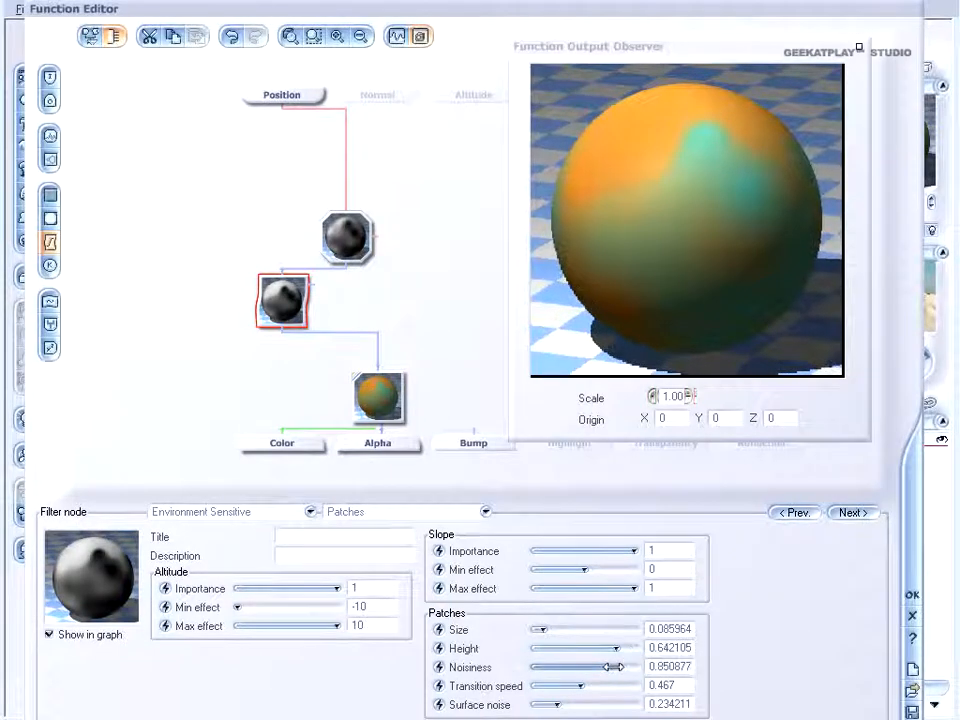
click(912, 596)
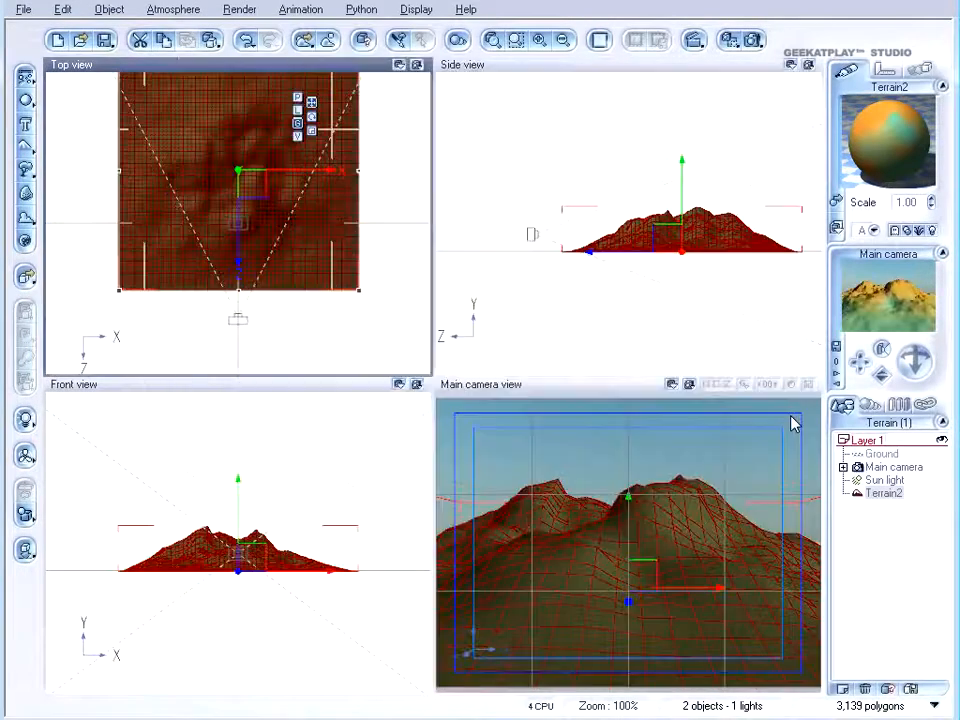
Raise the main camera and move it away from the terrain, tilt it down towards the peaks and render the scene
click(893, 467)
drag(804, 221, 586, 113)
drag(915, 360, 905, 386)
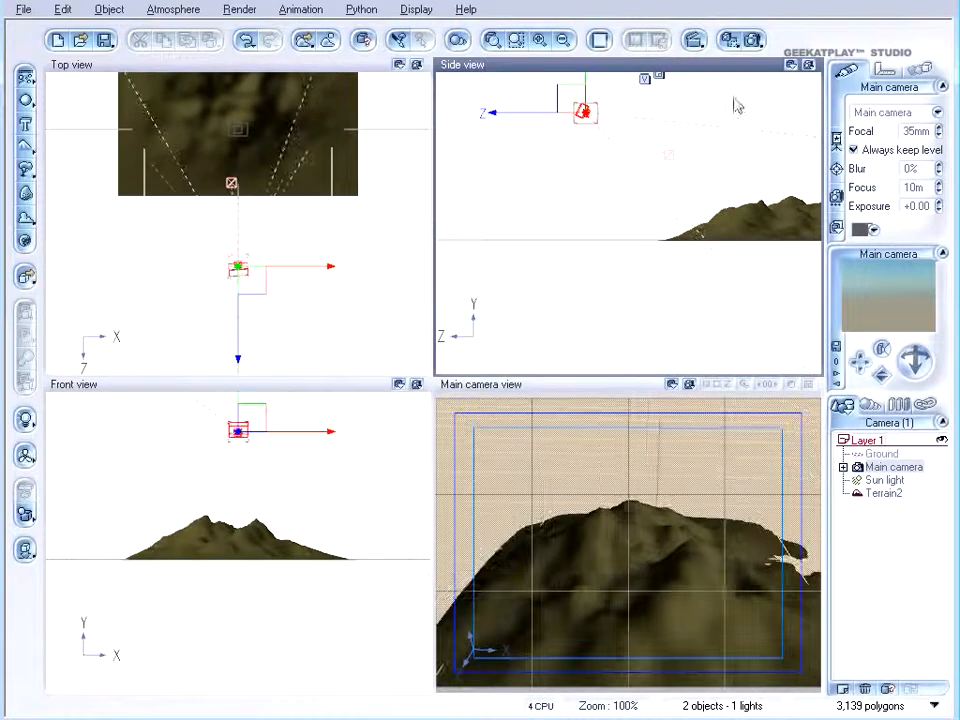
click(752, 41)
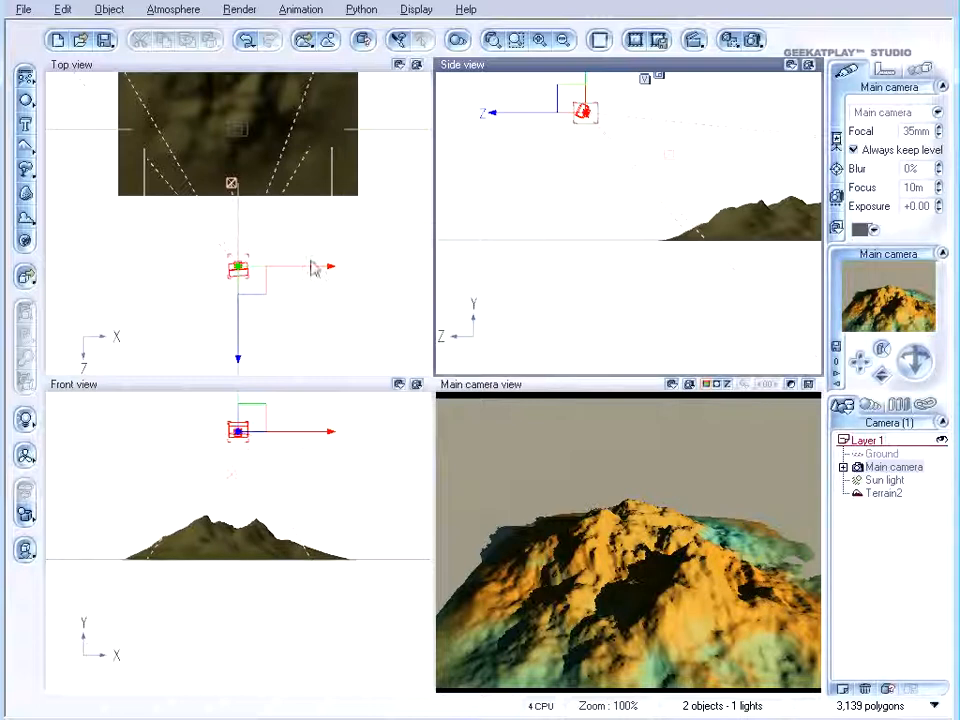
Replace the terrain with a new sphere, bring the main camera closer and lower, and raise the sphere above the ground
click(343, 167)
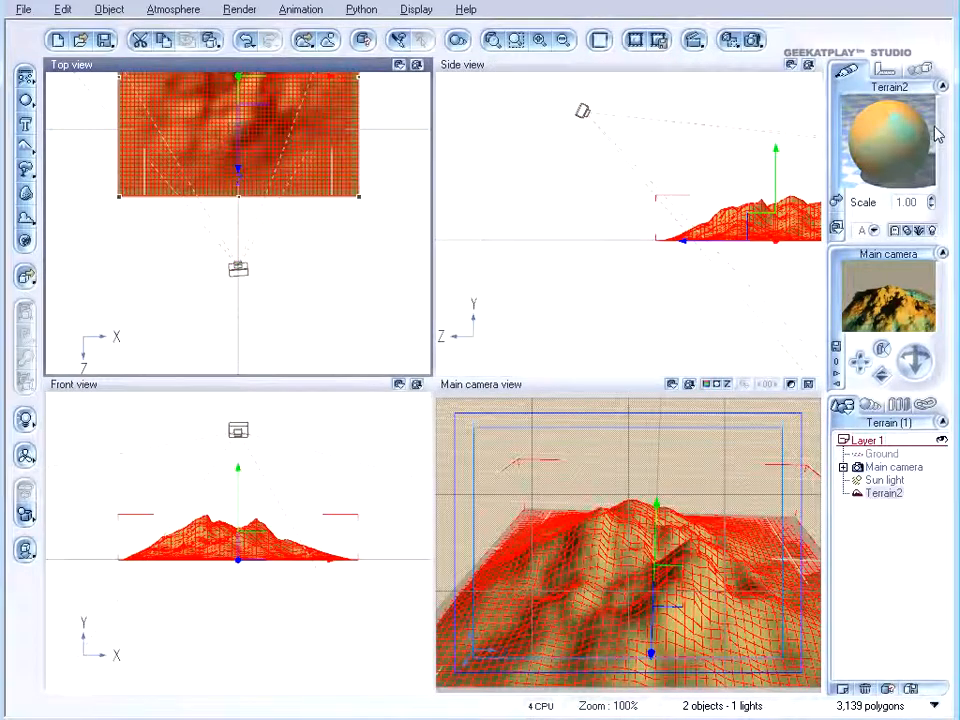
key(Delete)
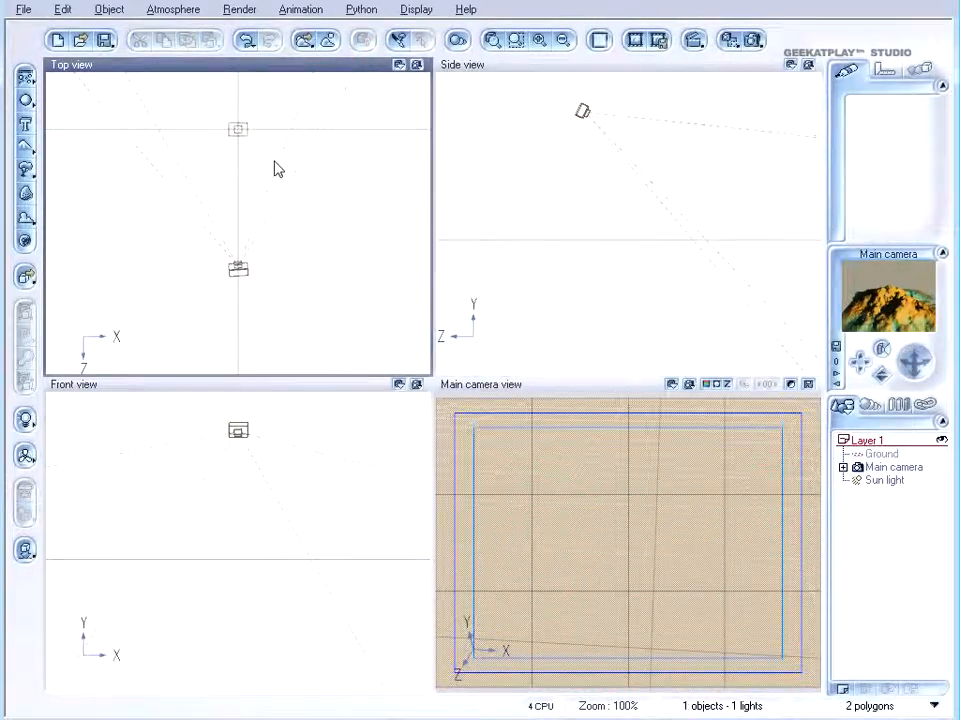
click(26, 100)
drag(583, 111, 502, 167)
click(638, 231)
drag(634, 227, 636, 196)
Open the sphere's material and edit its color production function
right_click(912, 122)
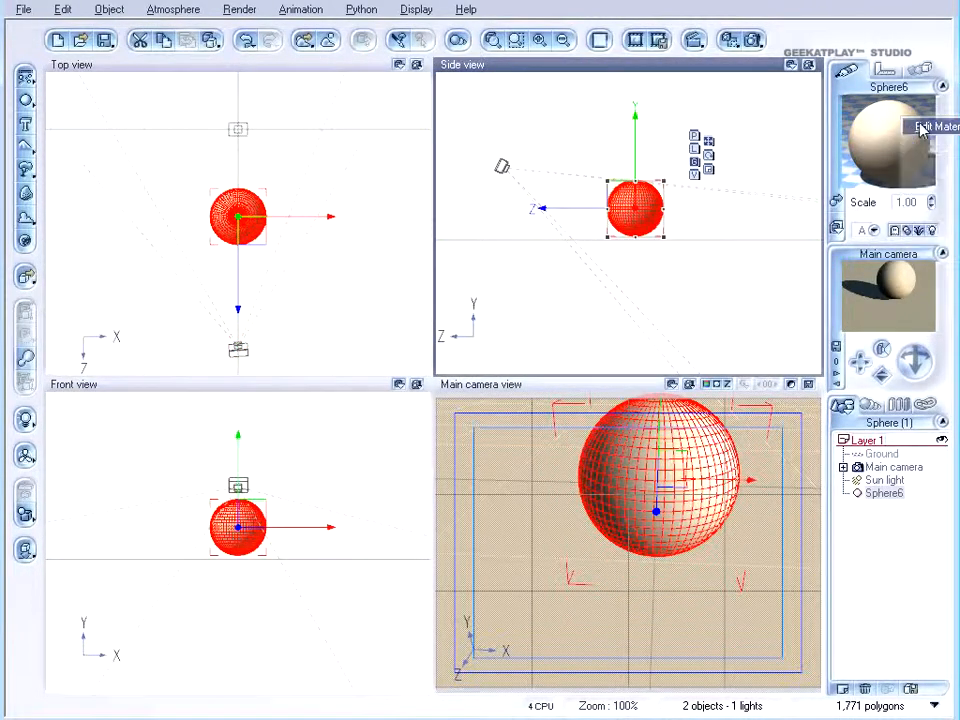
click(922, 128)
right_click(264, 364)
click(281, 370)
Change the filter node to Partial Filter and set its filter ratio to about 0.526
click(386, 332)
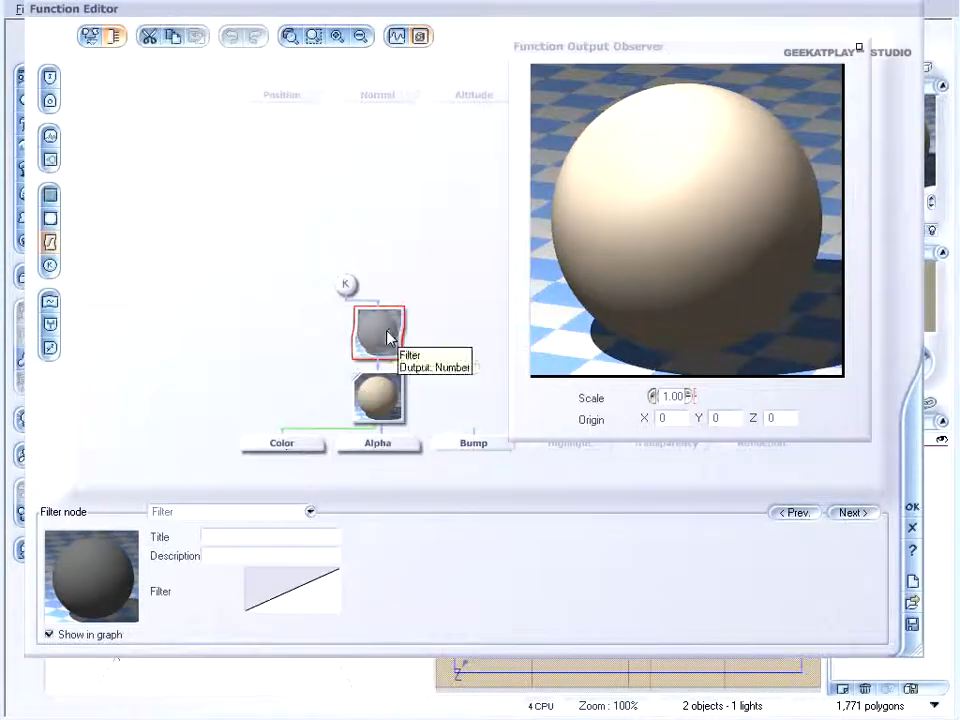
click(270, 520)
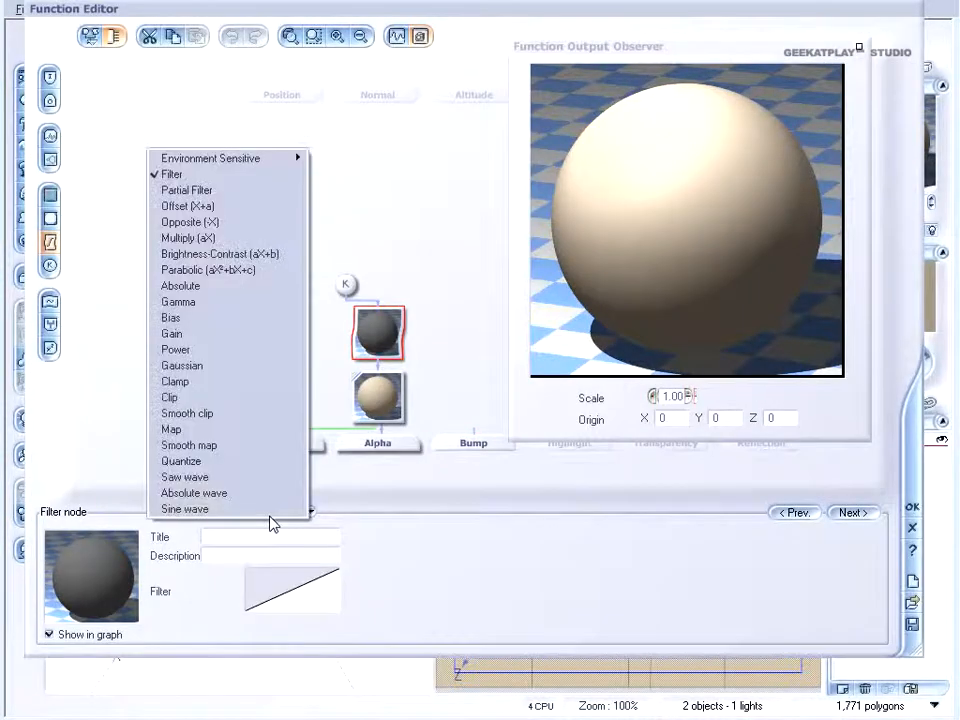
click(290, 190)
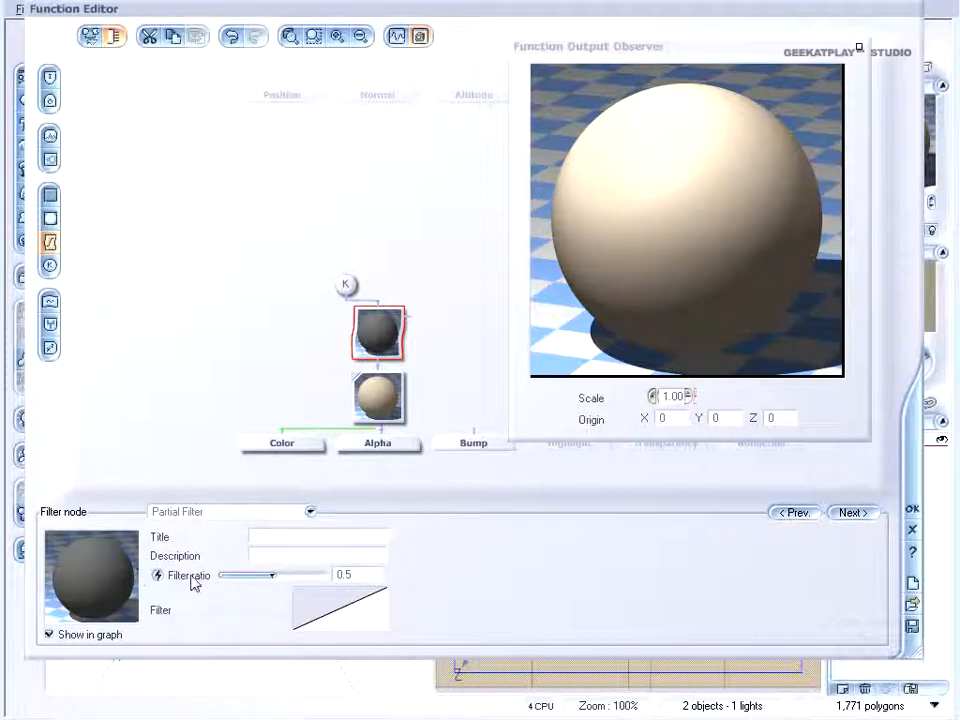
mouse_move(281, 575)
mouse_down()
mouse_move(300, 574)
mouse_move(266, 574)
mouse_move(274, 575)
mouse_up()
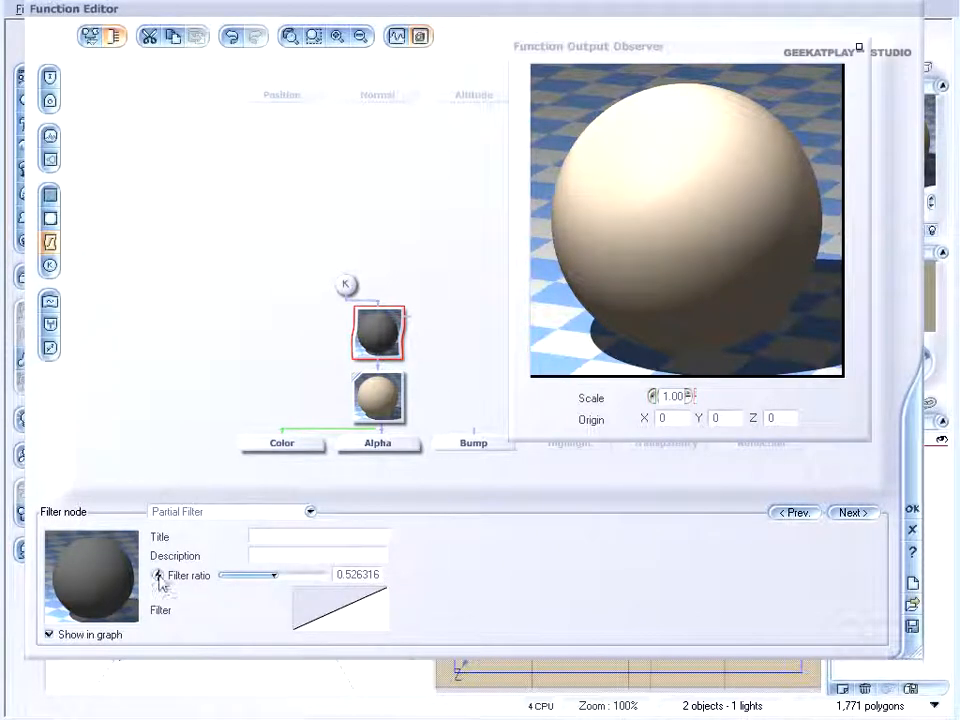
Line up the constant, filter and color nodes above the Color output and replace the constant with a noise node
drag(377, 339, 290, 278)
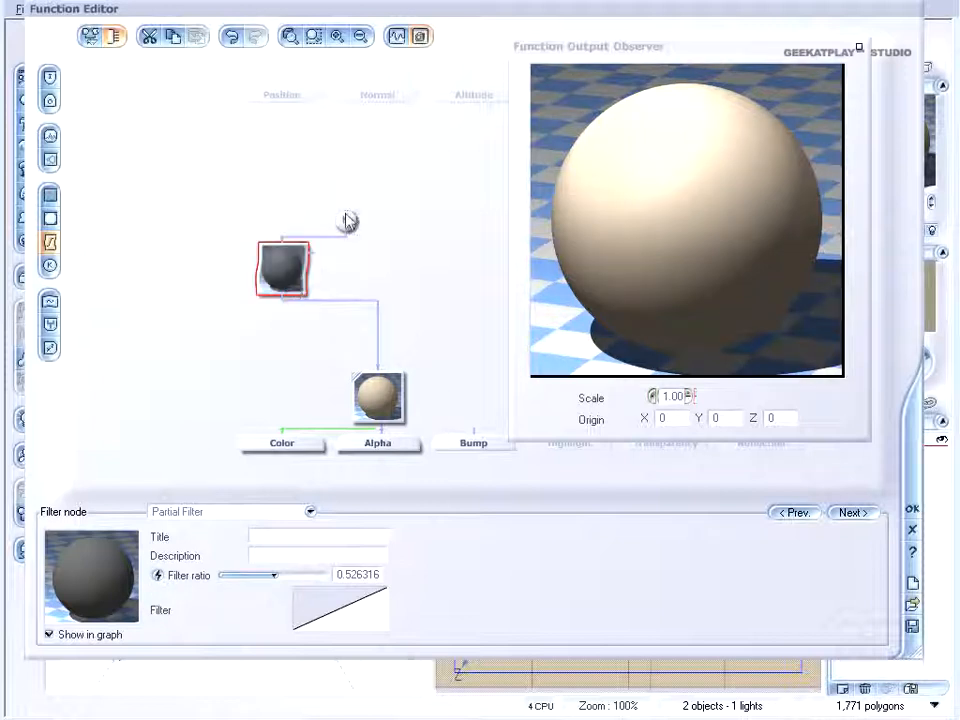
drag(347, 221, 289, 156)
drag(386, 396, 285, 336)
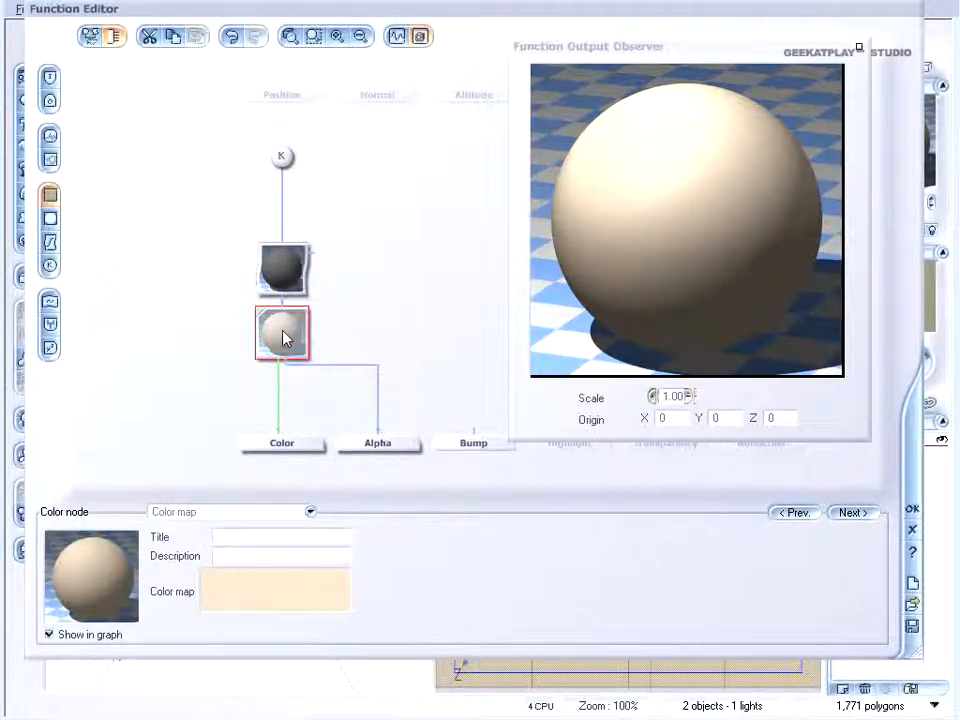
click(294, 265)
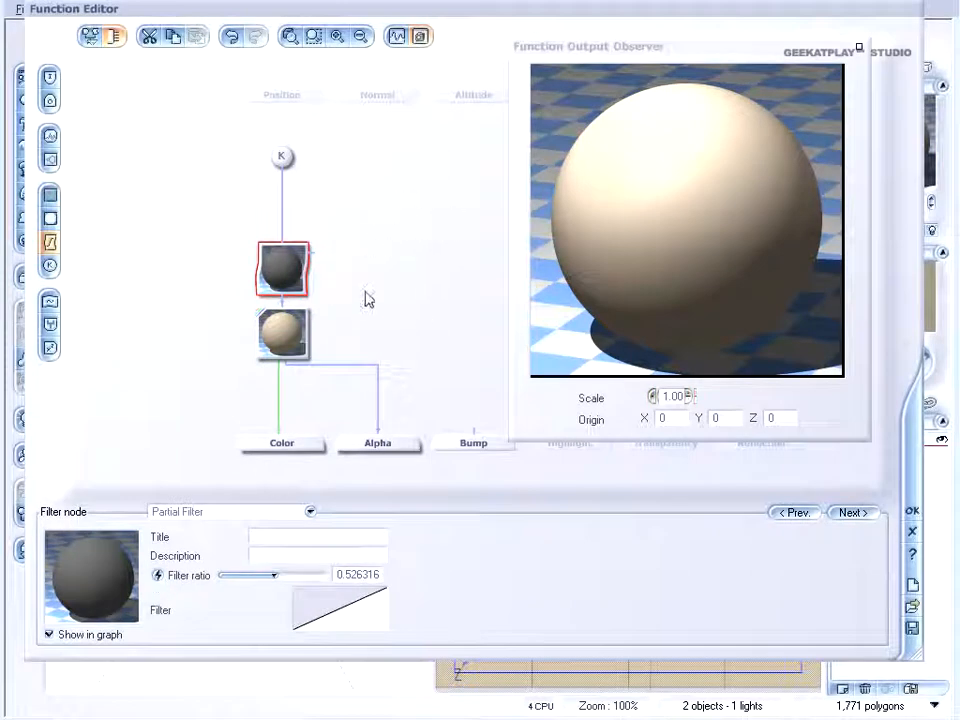
click(281, 157)
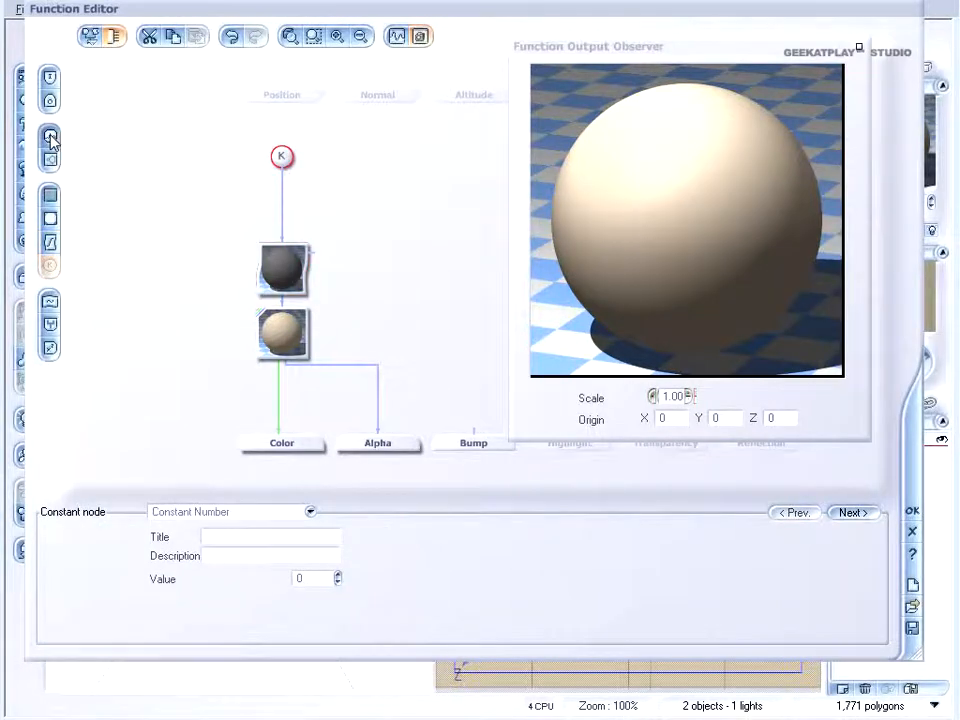
click(50, 137)
Assign the rainbow color map from the Colorful collection to the color node
click(280, 330)
click(322, 592)
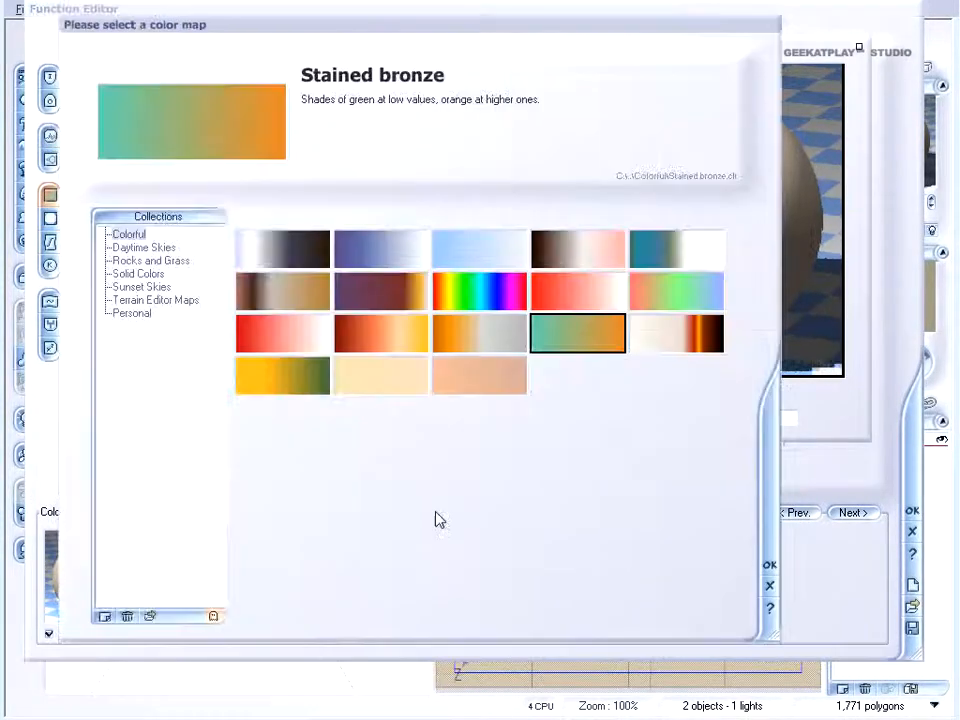
click(487, 297)
click(769, 565)
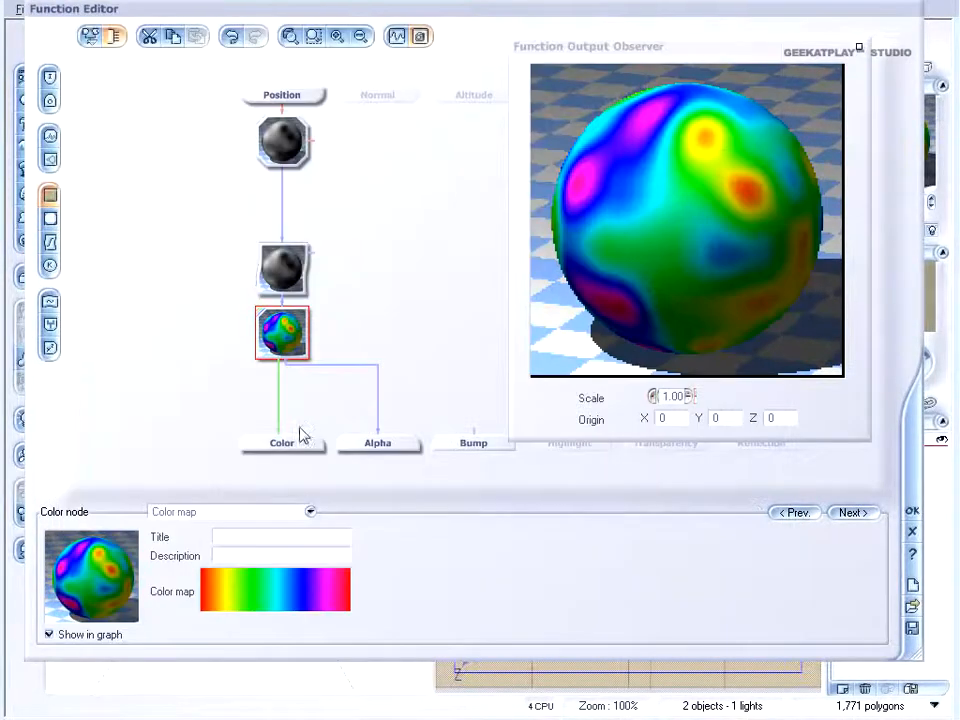
Give the Partial Filter node the Repeat 3 Times curve from Time Splines and set its filter ratio to about 0.614
click(270, 274)
drag(274, 574, 297, 575)
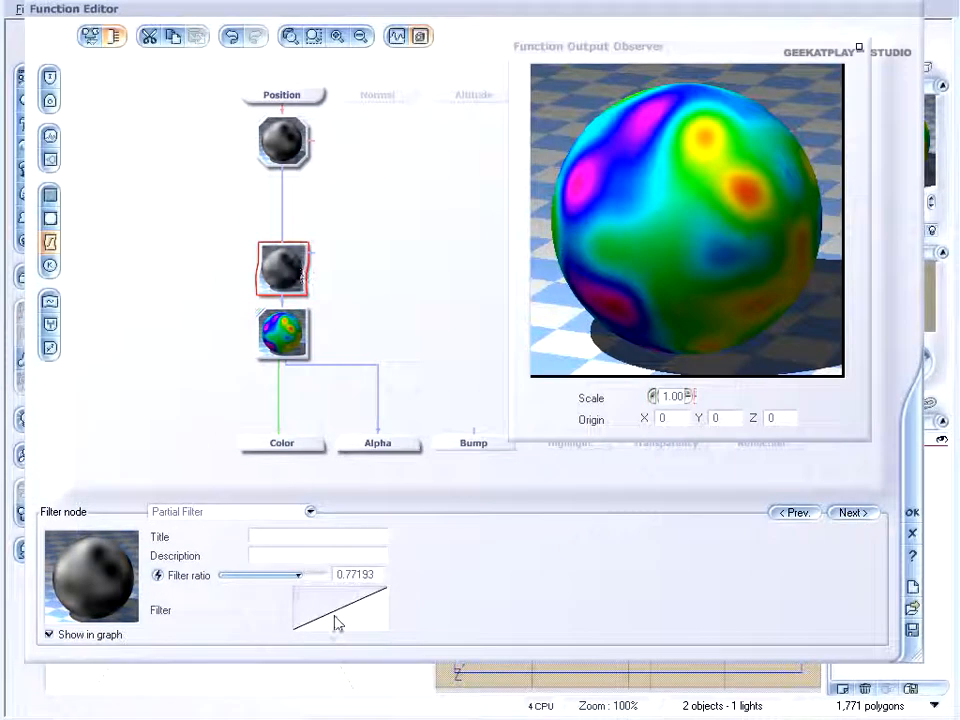
click(336, 624)
click(266, 291)
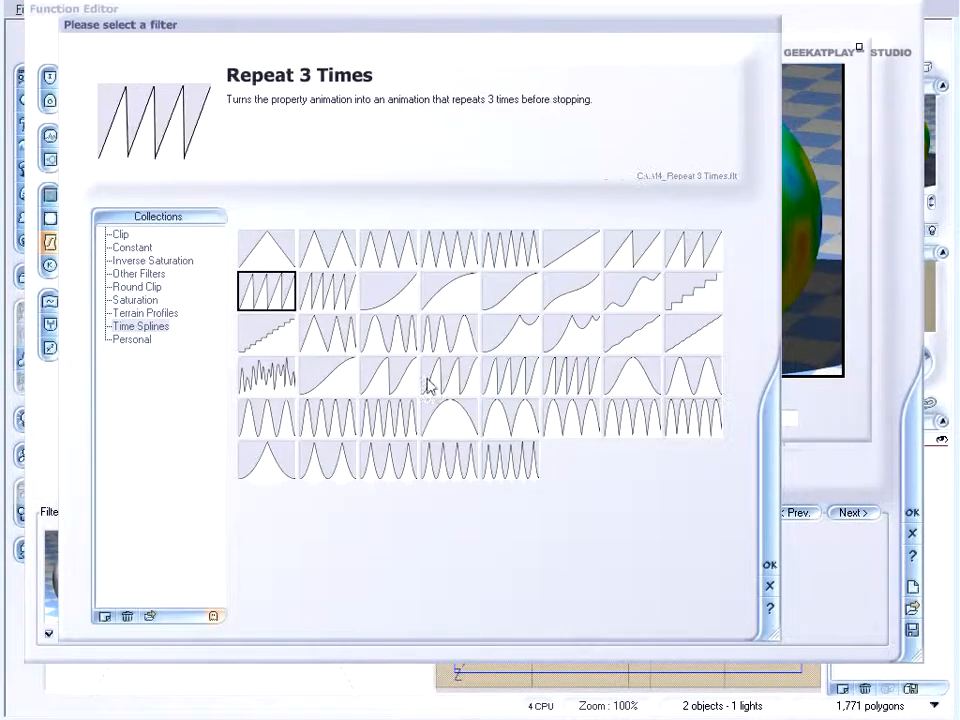
click(769, 568)
mouse_move(301, 575)
mouse_down()
mouse_move(295, 567)
mouse_move(228, 572)
mouse_move(322, 577)
mouse_move(308, 576)
mouse_up()
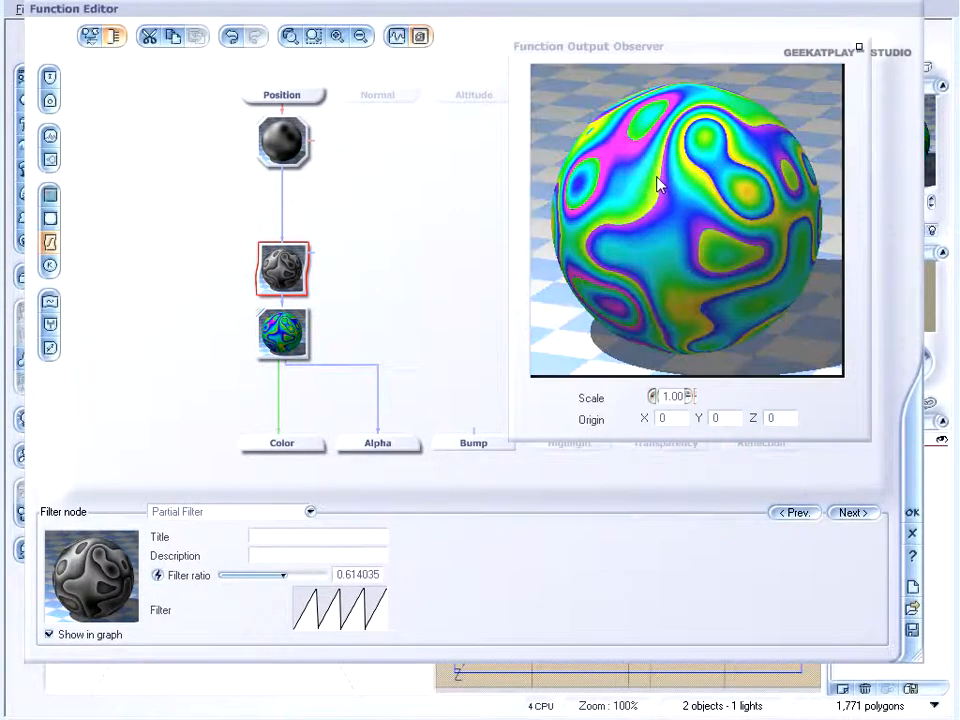
Try driving the Partial Filter's ratio from the Time input, and remove that connection again
drag(631, 48, 701, 217)
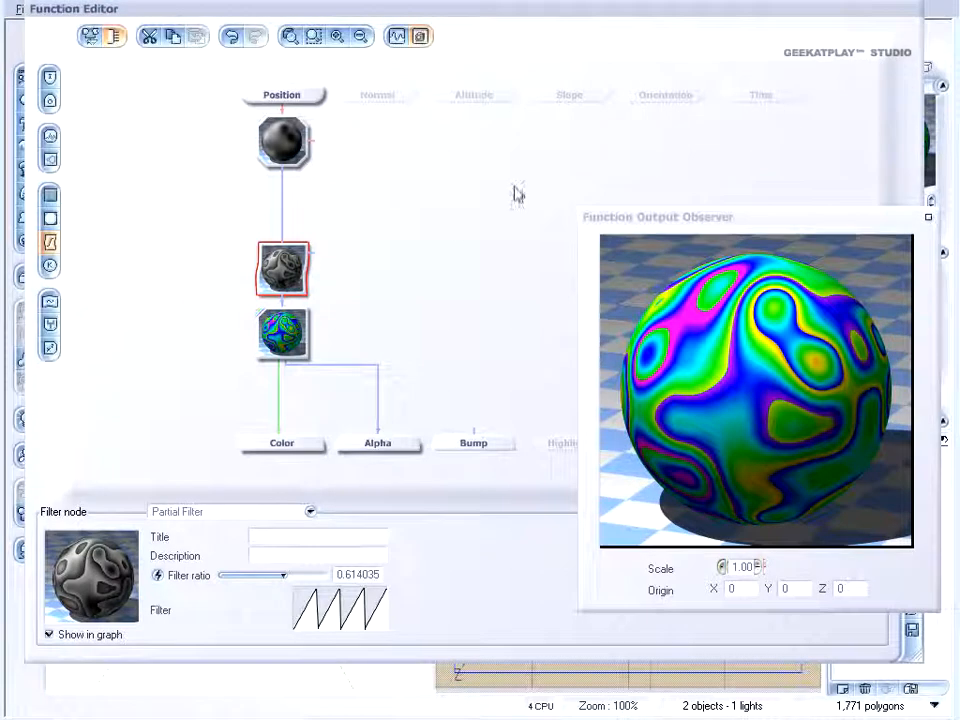
click(764, 97)
drag(771, 229, 680, 89)
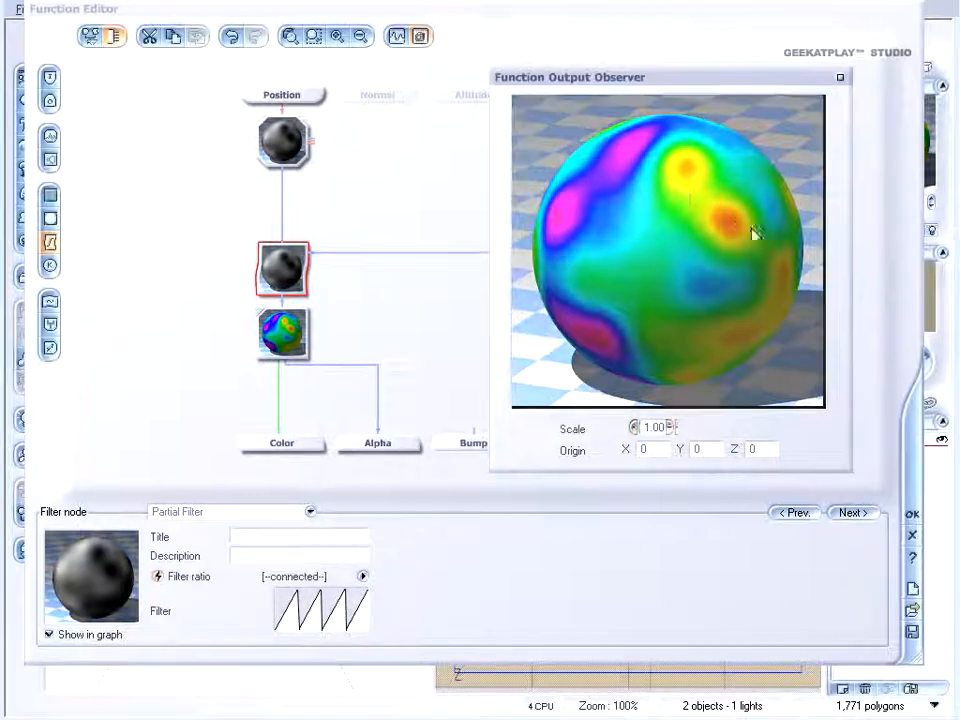
click(292, 271)
click(470, 255)
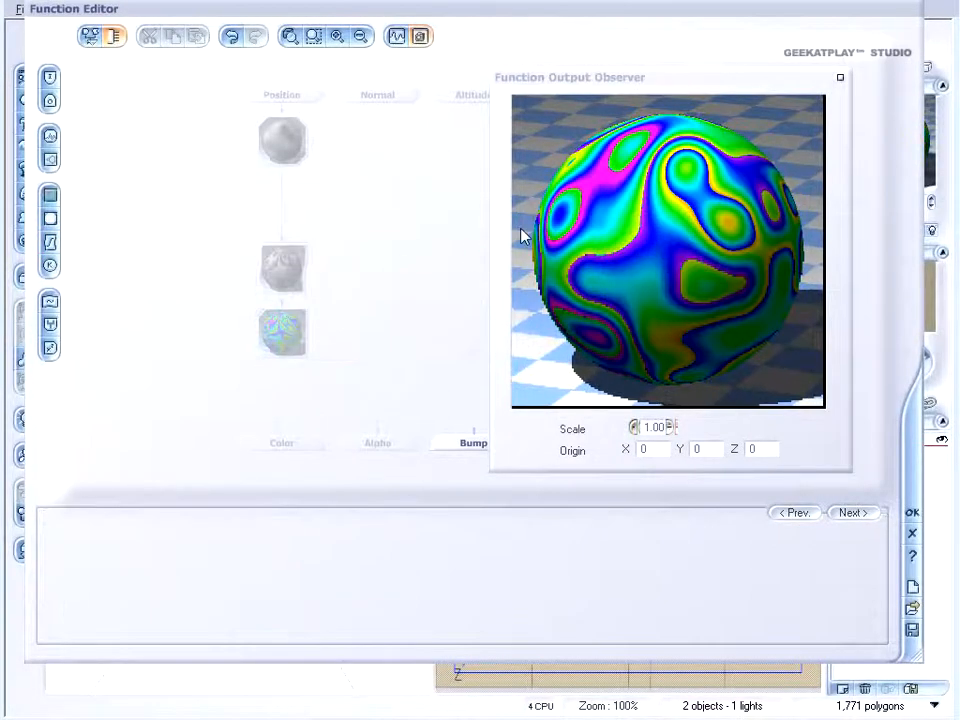
click(281, 266)
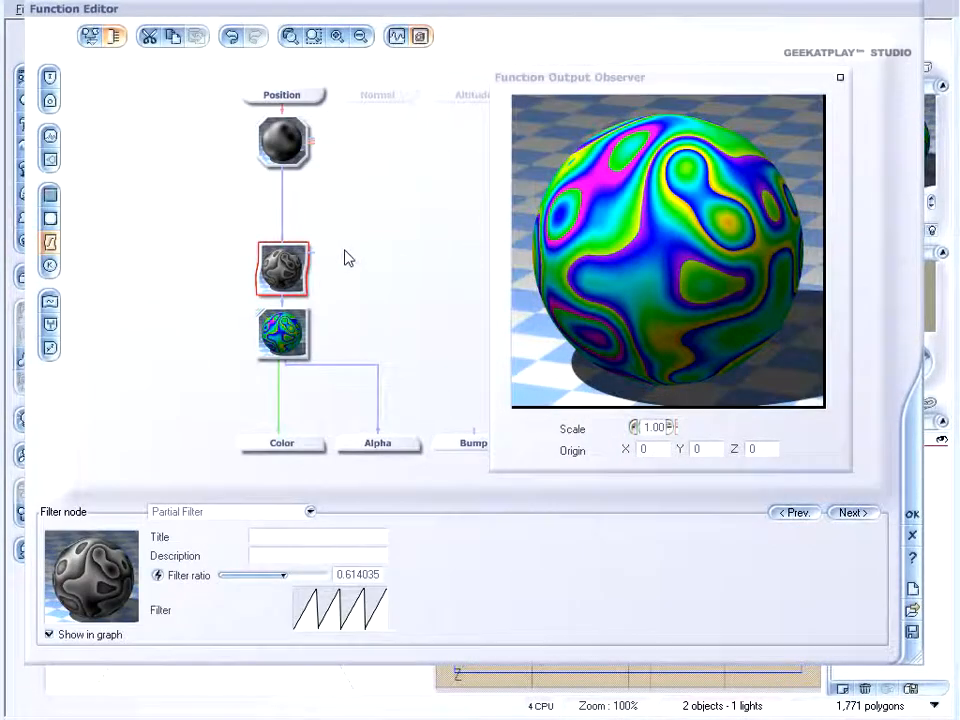
Add a second noise node of the Cellular Patterns type Chipped and connect it to the filter ratio
click(49, 135)
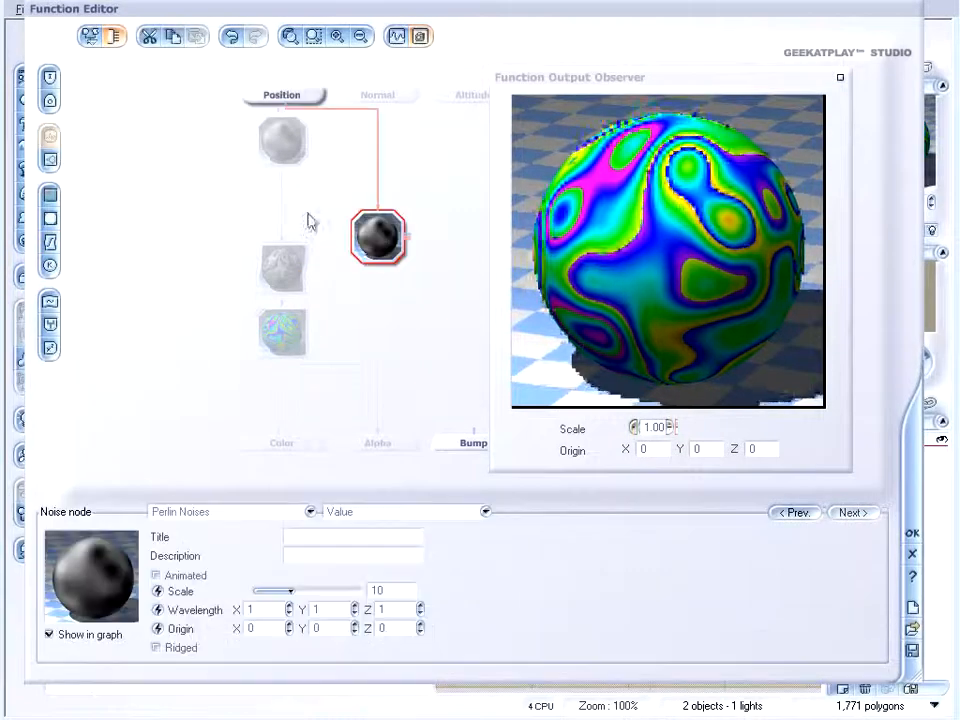
click(305, 511)
mouse_move(214, 527)
click(356, 532)
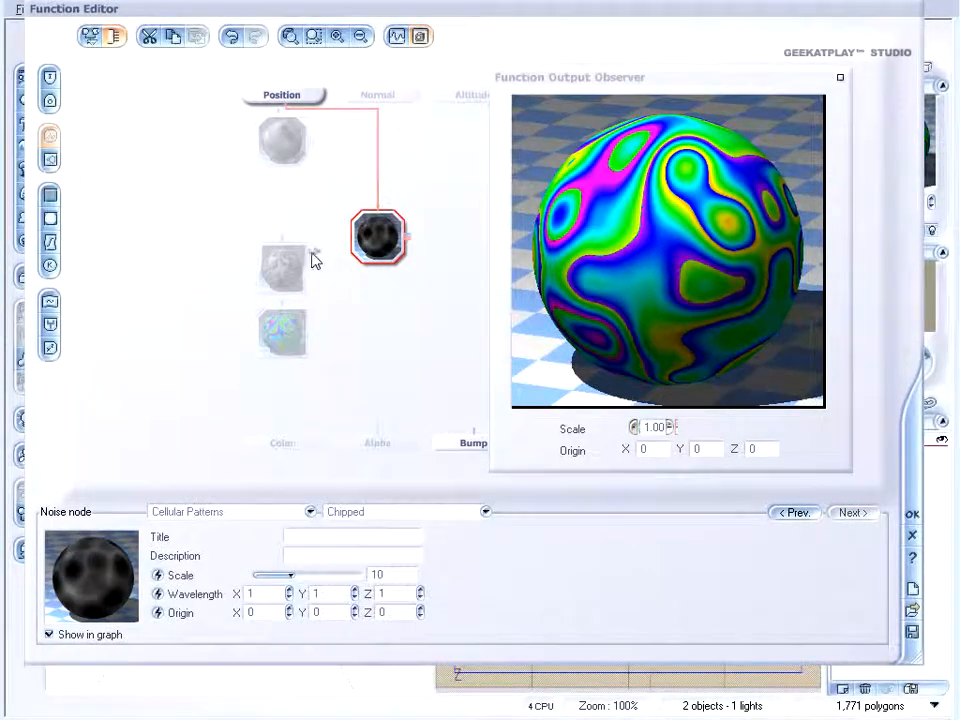
click(387, 268)
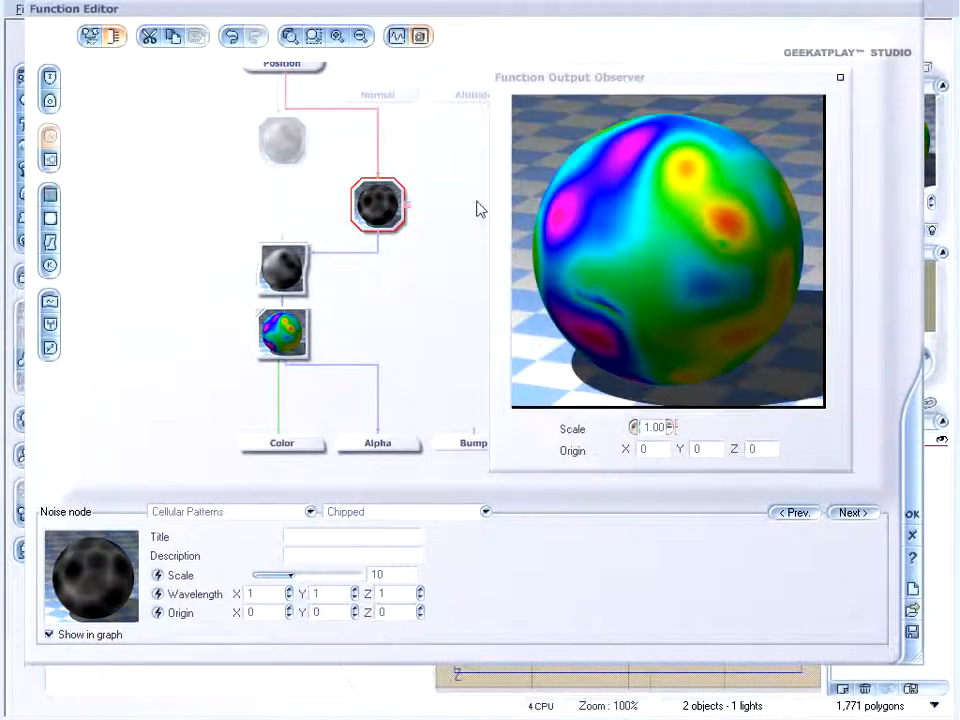
Disconnect the filter ratio from the Chipped noise node and delete that node
click(285, 264)
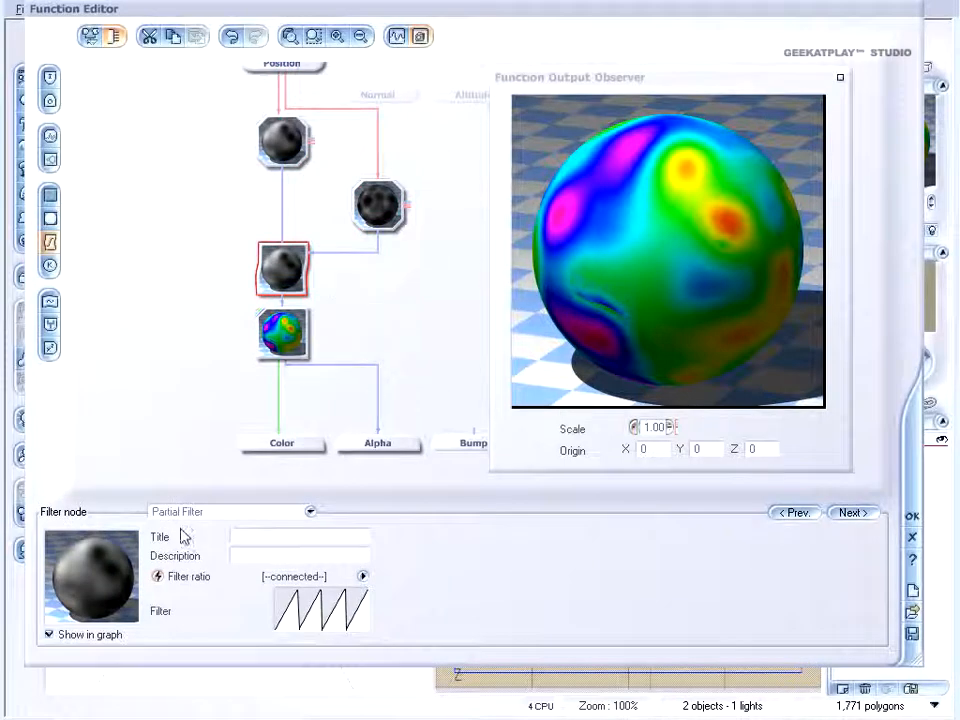
click(157, 577)
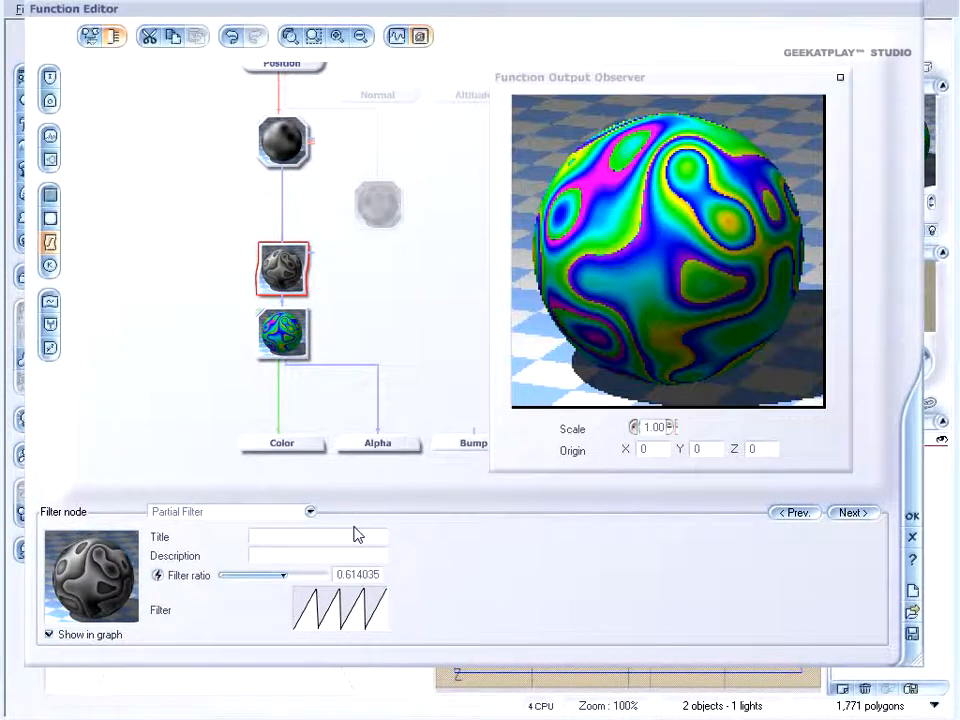
click(379, 207)
key(Delete)
click(280, 279)
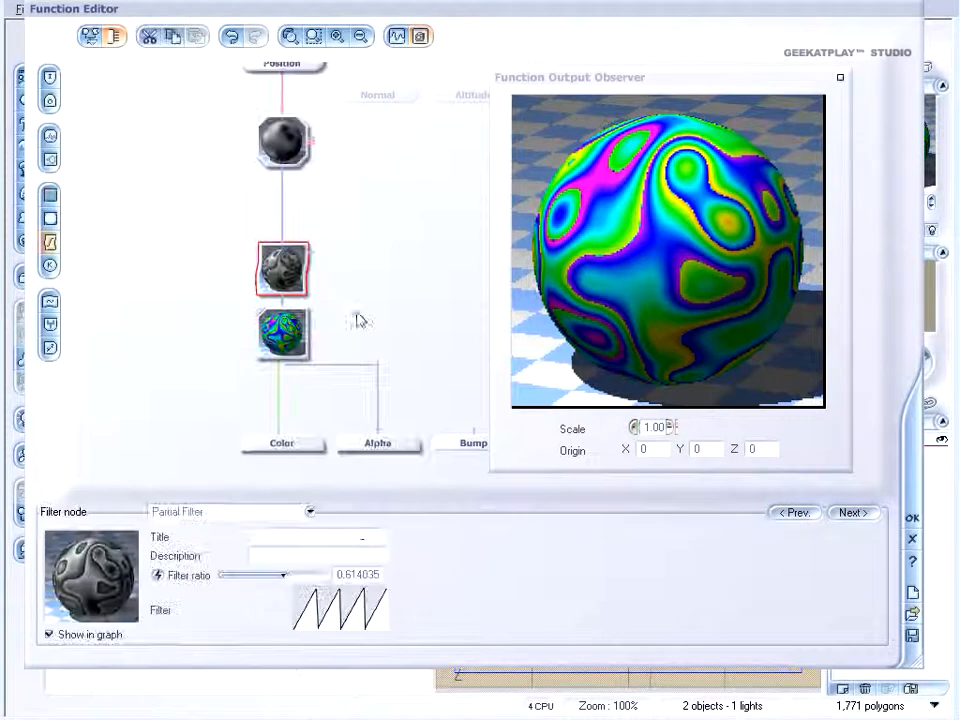
Set the Partial Filter's ratio to about 0.64
click(305, 511)
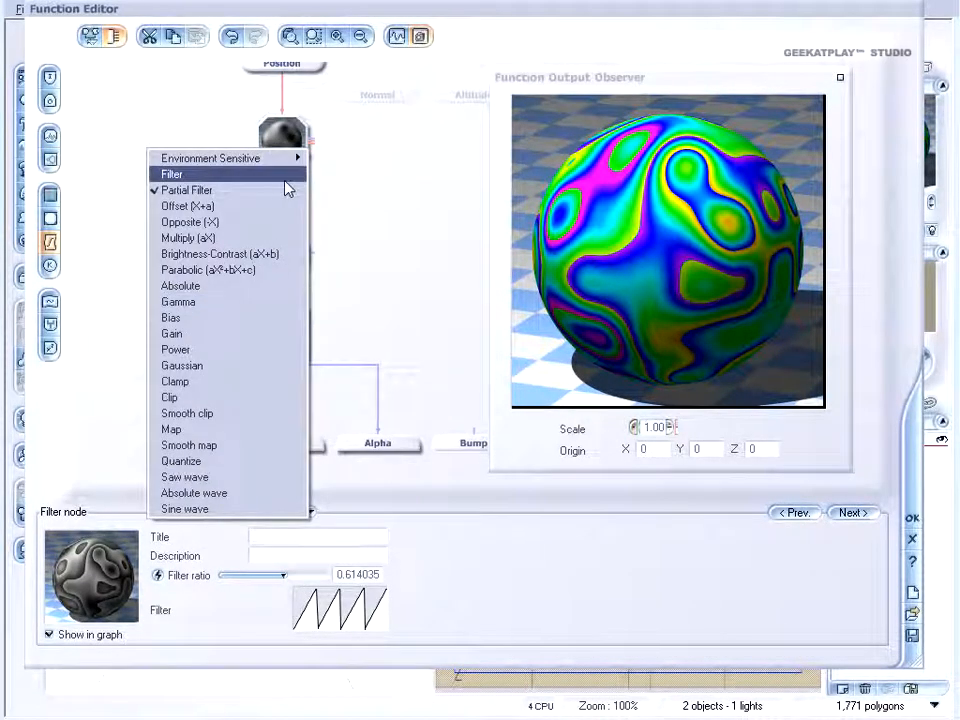
click(573, 547)
mouse_move(316, 573)
mouse_down()
mouse_move(300, 573)
mouse_move(311, 573)
mouse_up()
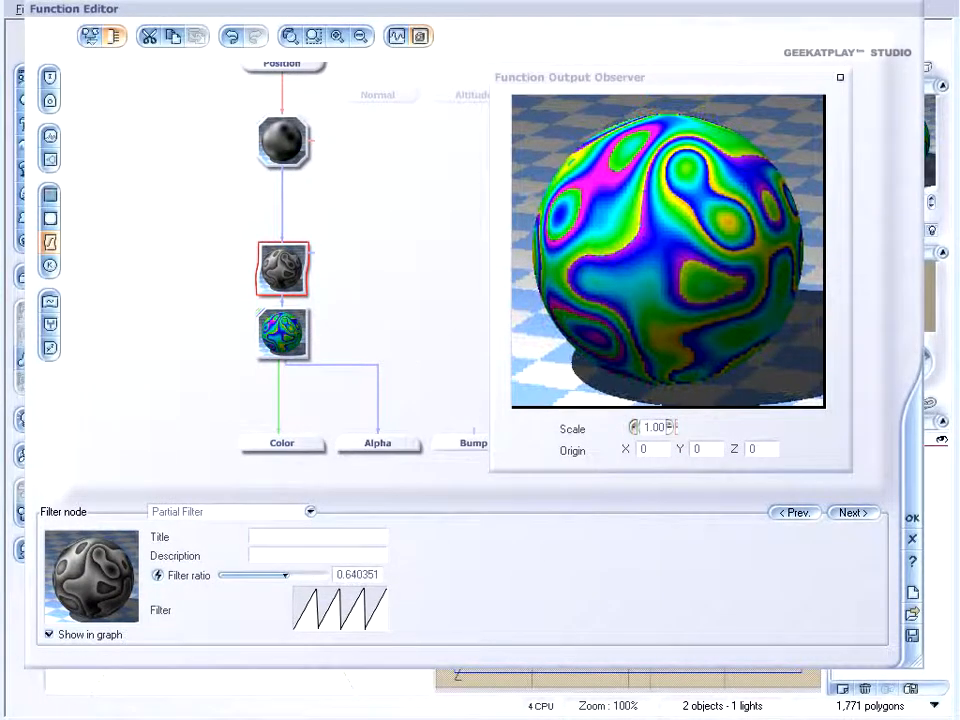
Change the filter node to Offset (X+a) and place it directly below the noise node, with space above the color node
click(295, 512)
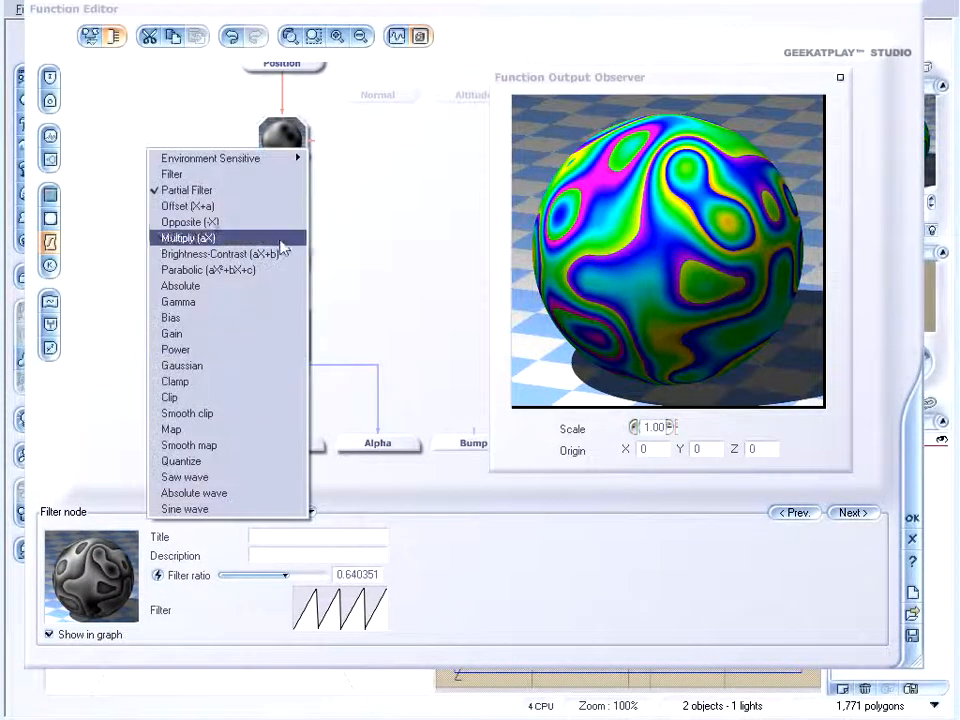
click(279, 207)
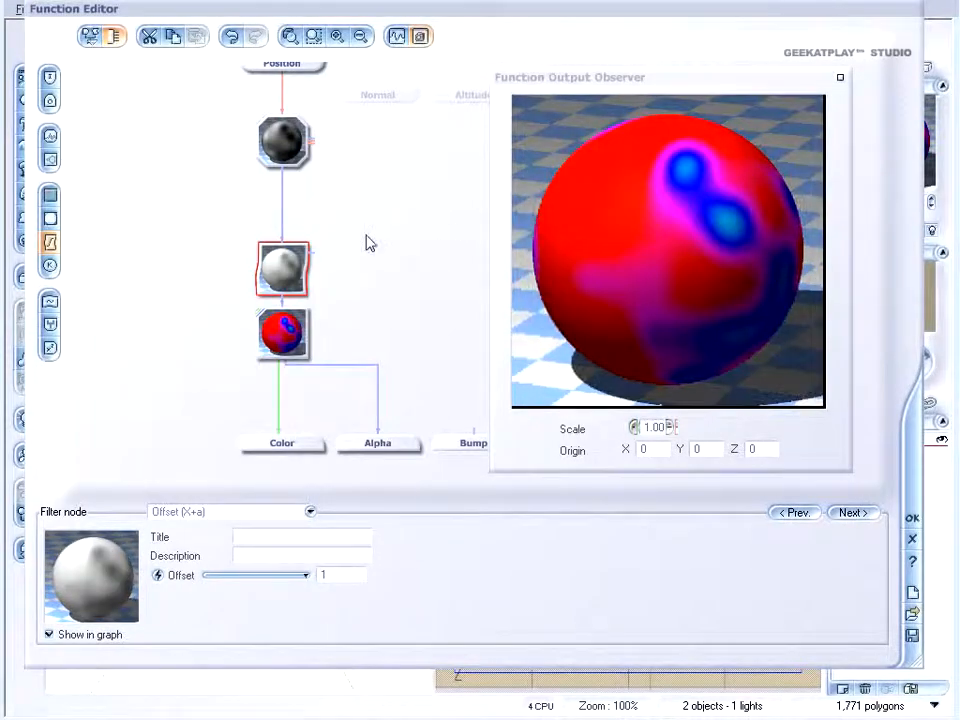
drag(303, 227, 306, 242)
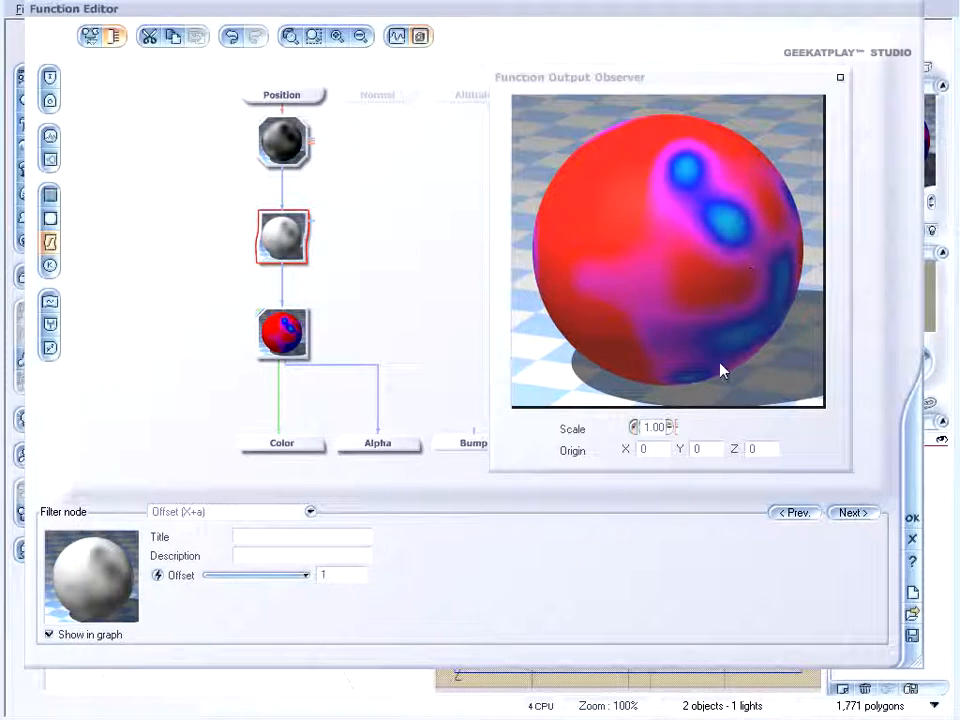
drag(291, 137, 291, 166)
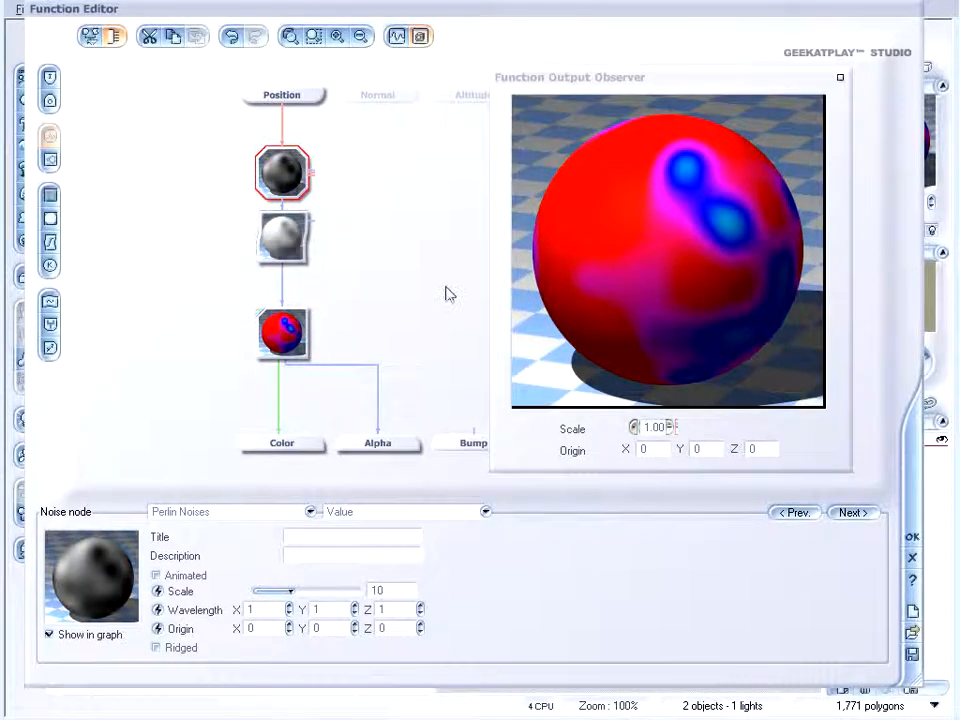
Set the Offset filter's offset value to 100
click(283, 233)
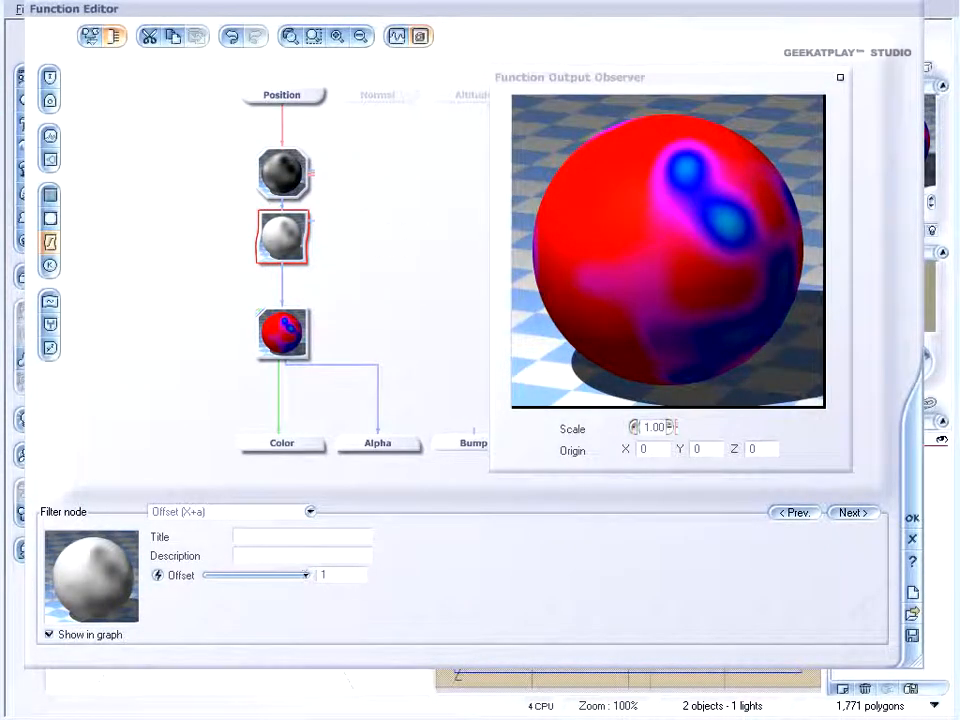
mouse_move(304, 574)
mouse_down()
mouse_move(199, 575)
mouse_move(308, 586)
mouse_up()
double_click(335, 571)
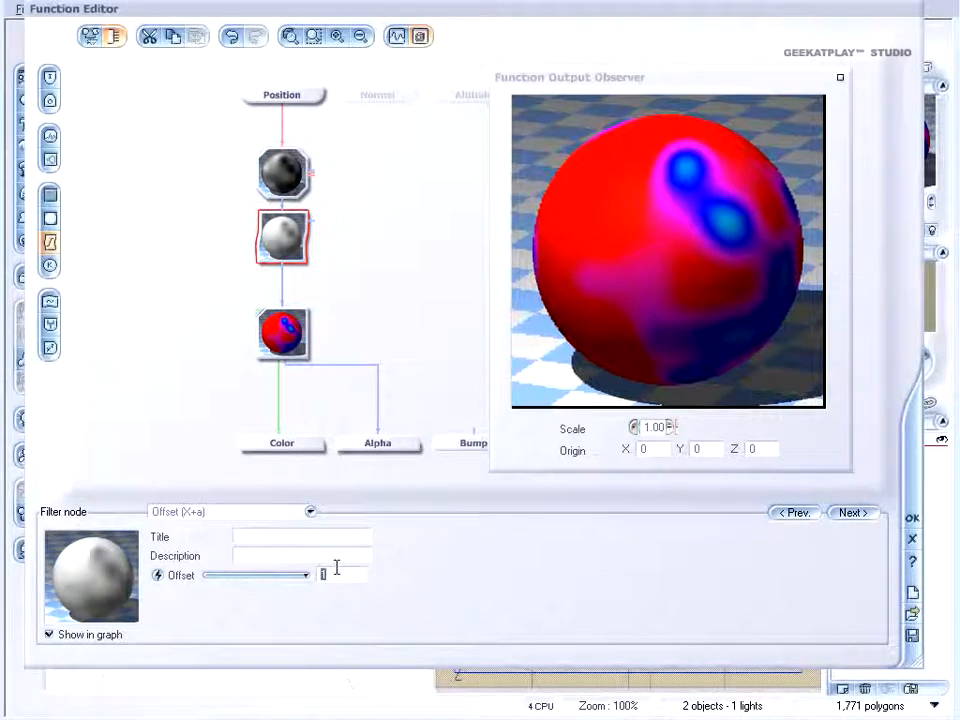
text(100)
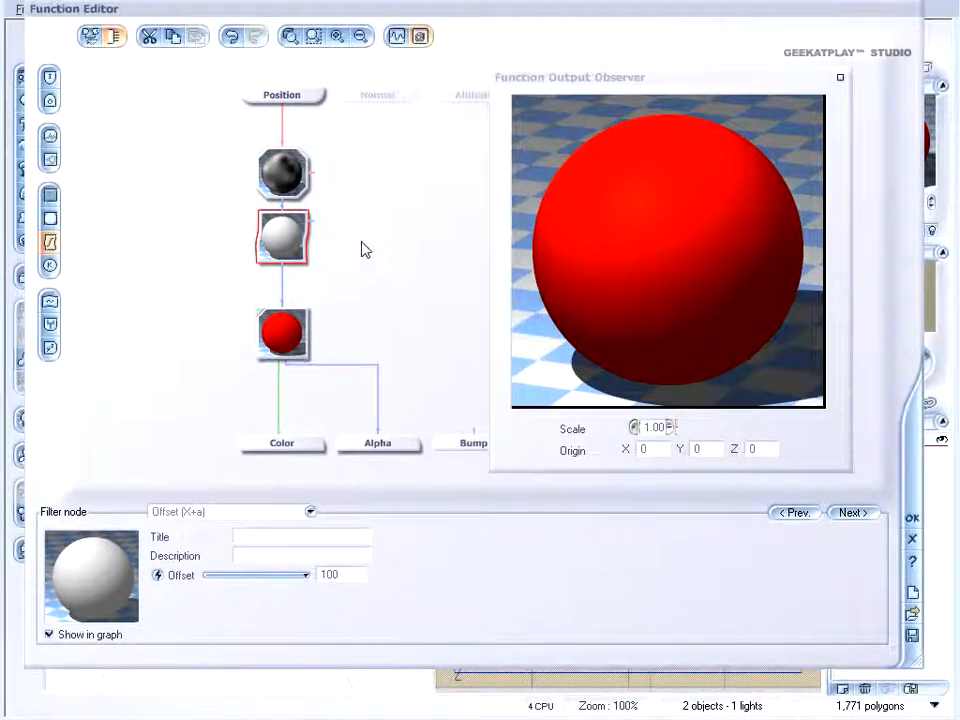
Change the filter node's type from Offset to Opposite (-X)
click(268, 347)
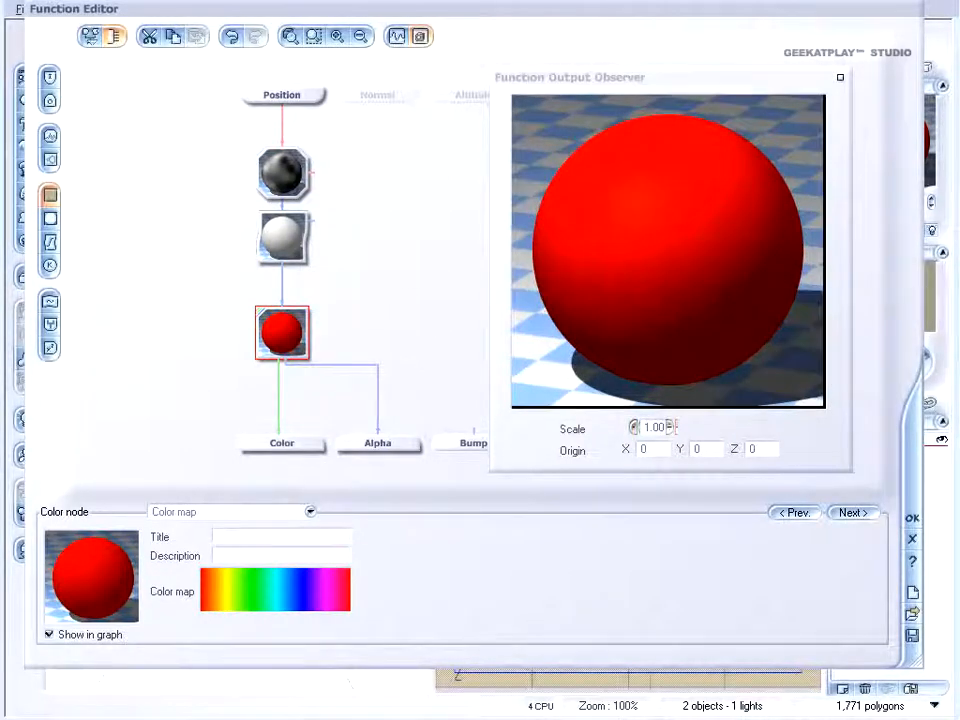
click(266, 240)
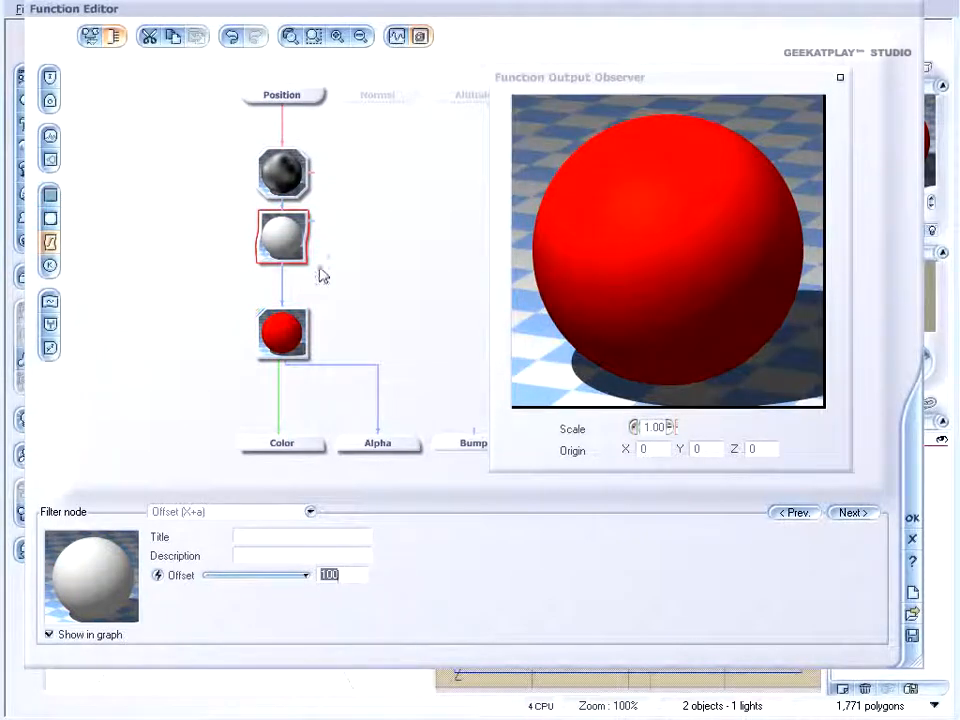
click(296, 516)
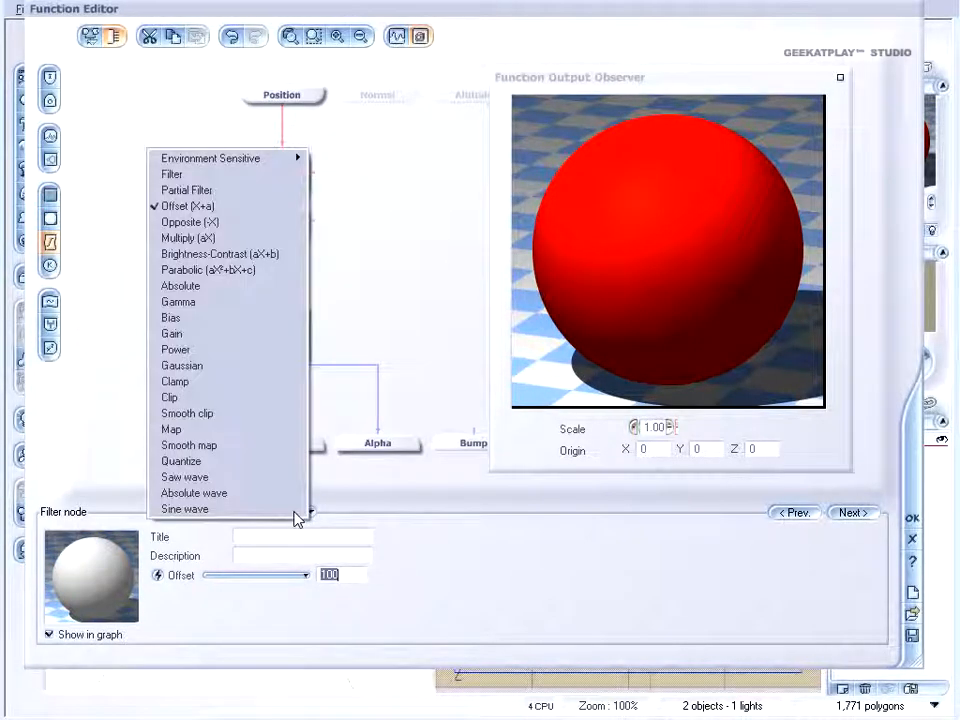
click(281, 222)
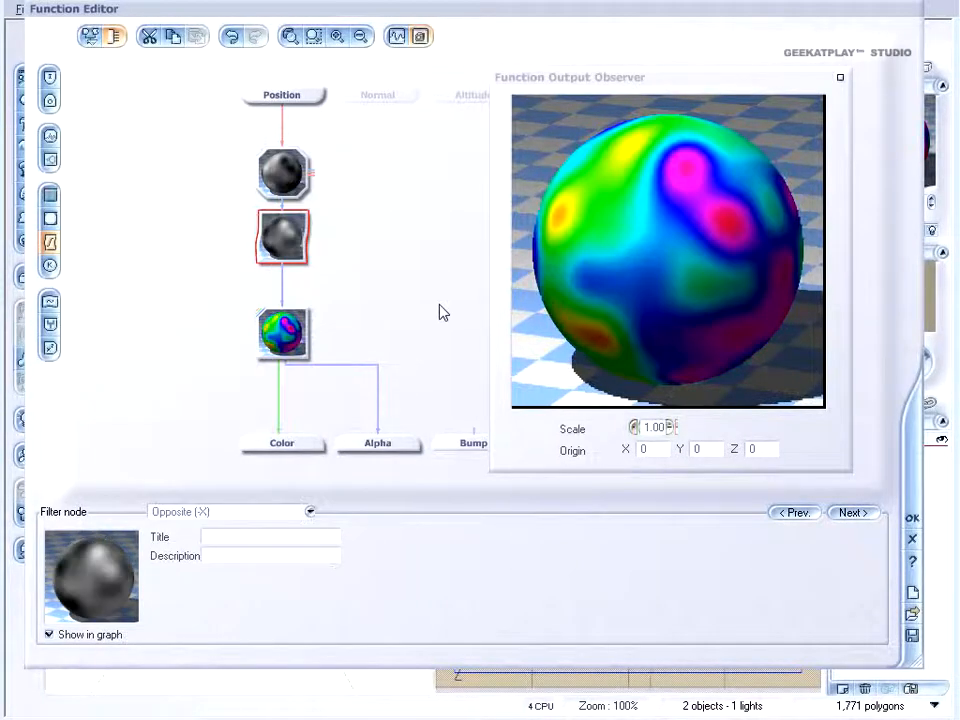
Compare the noise node's preview with the Opposite filter's preview, keeping the filter directly below the noise node
click(280, 172)
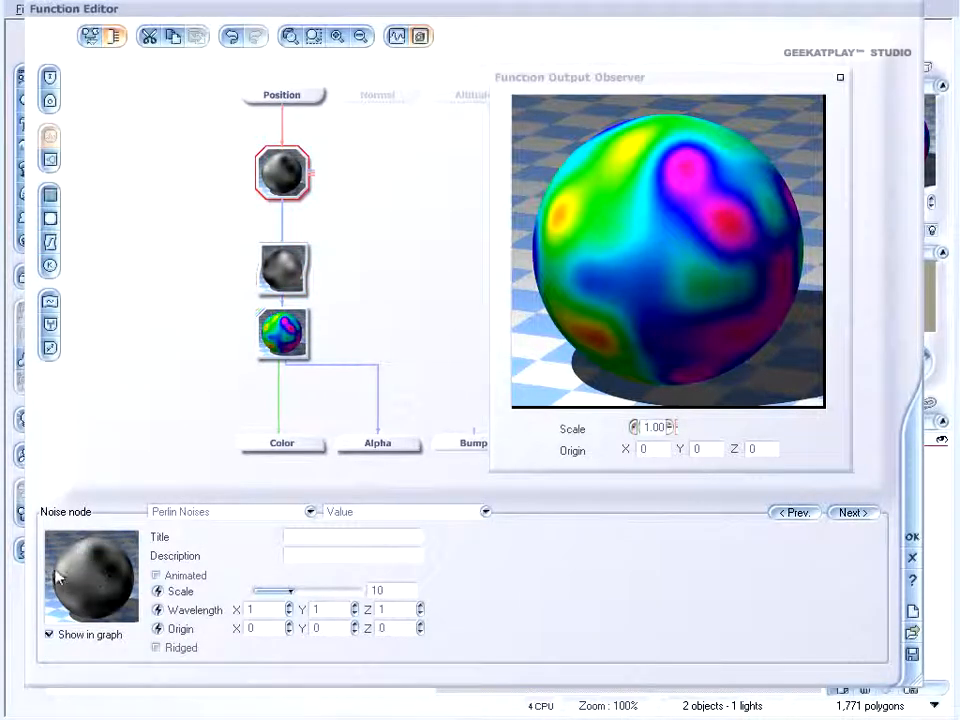
click(281, 268)
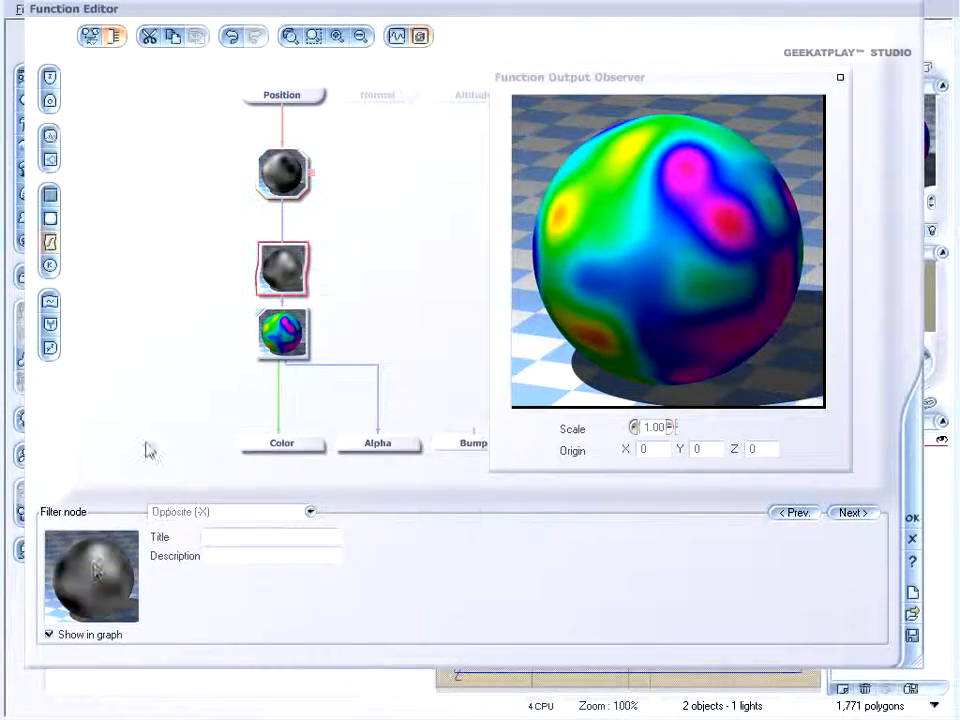
drag(274, 276, 273, 245)
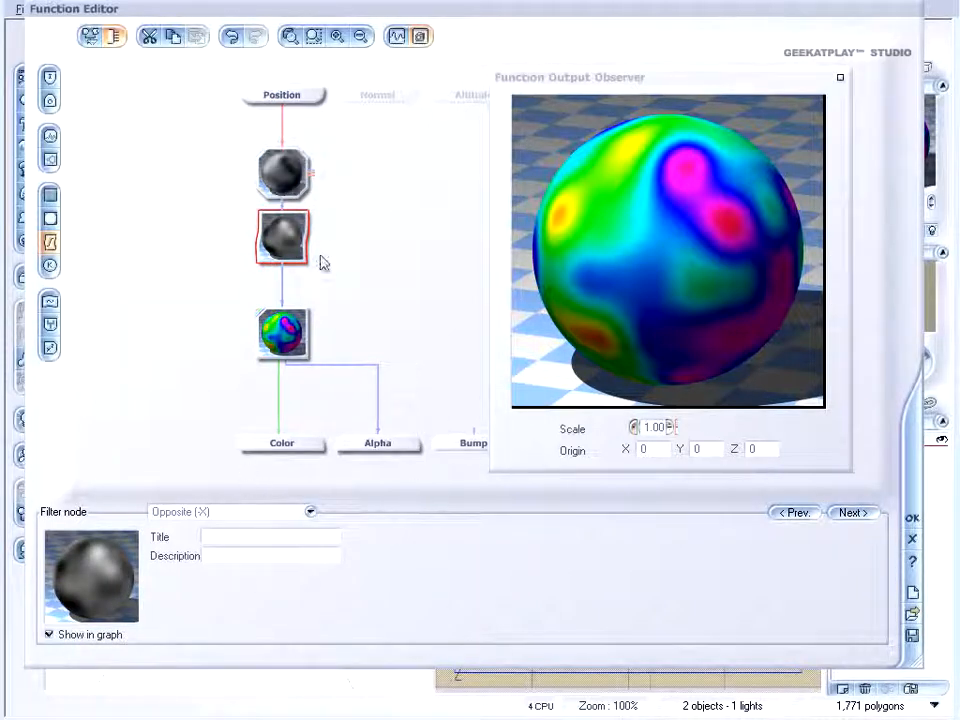
Change the filter node's type to Multiply (aX) and place it directly above the color node
click(258, 512)
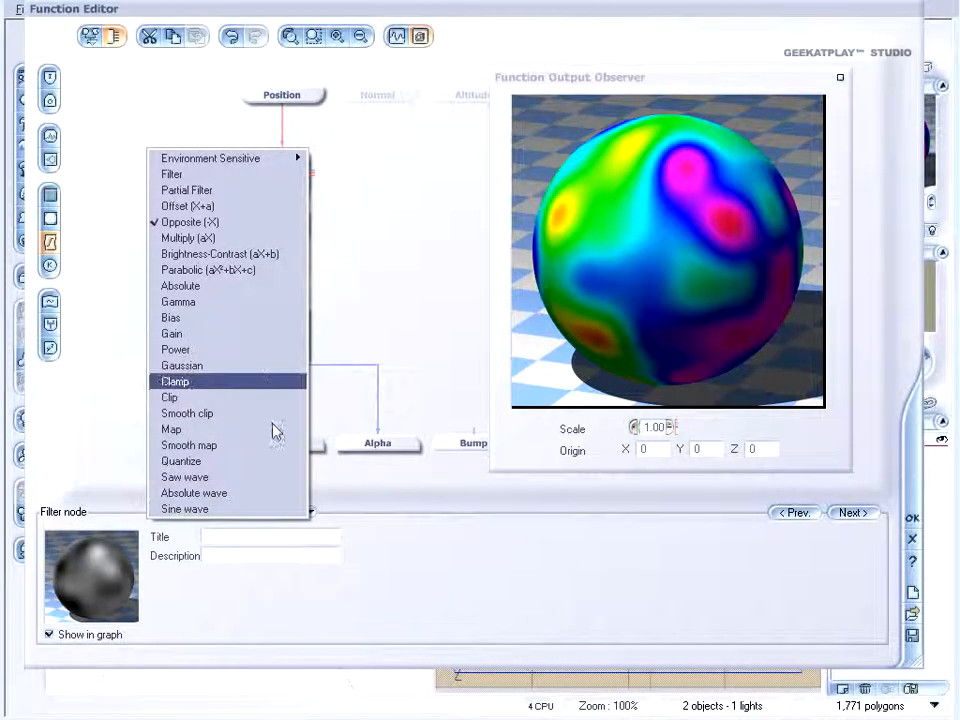
click(283, 239)
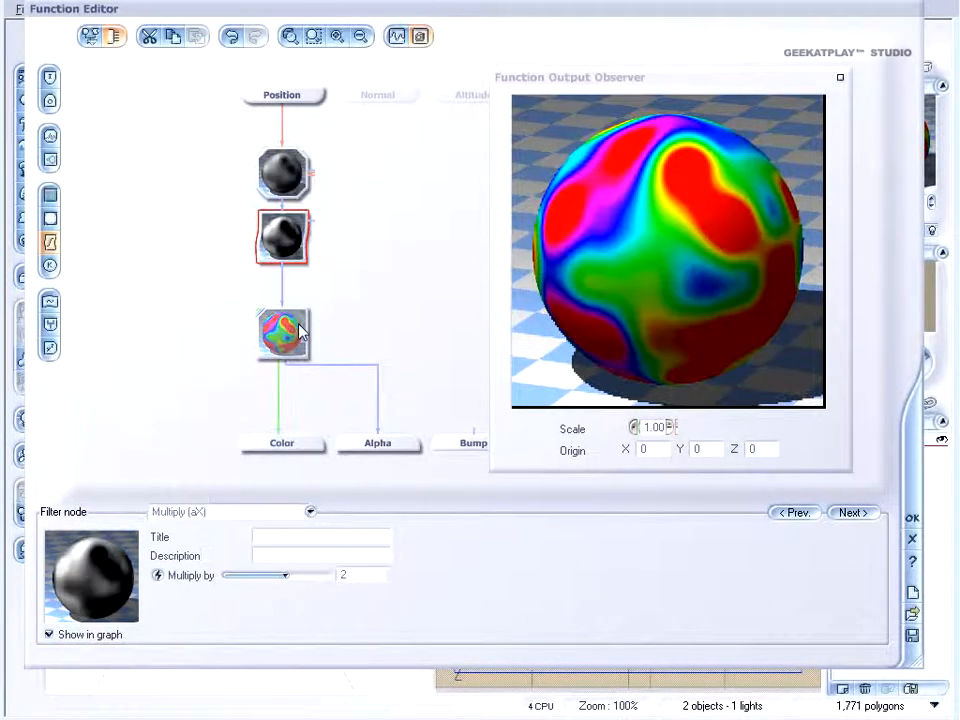
drag(288, 260, 288, 292)
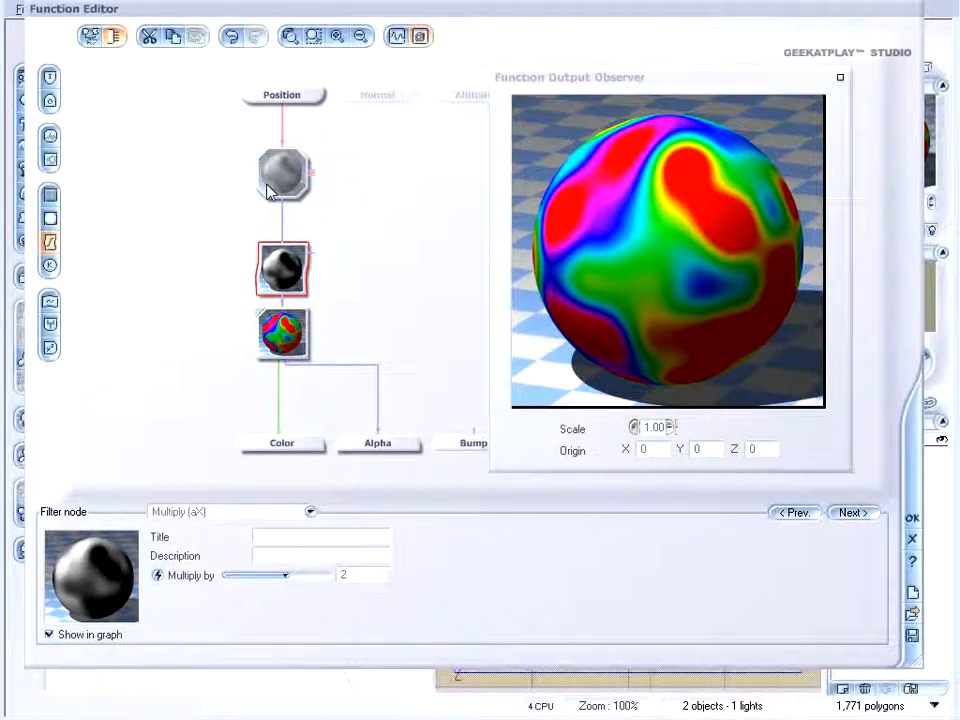
Compare the noise node's preview with the Multiply filter's preview
click(298, 172)
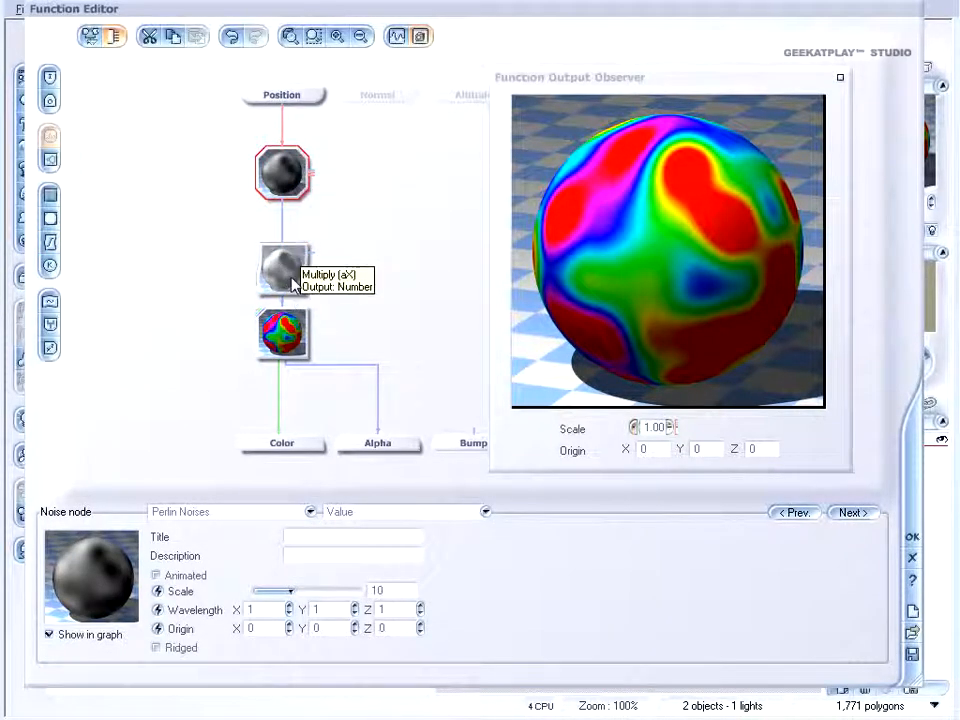
click(289, 277)
click(287, 184)
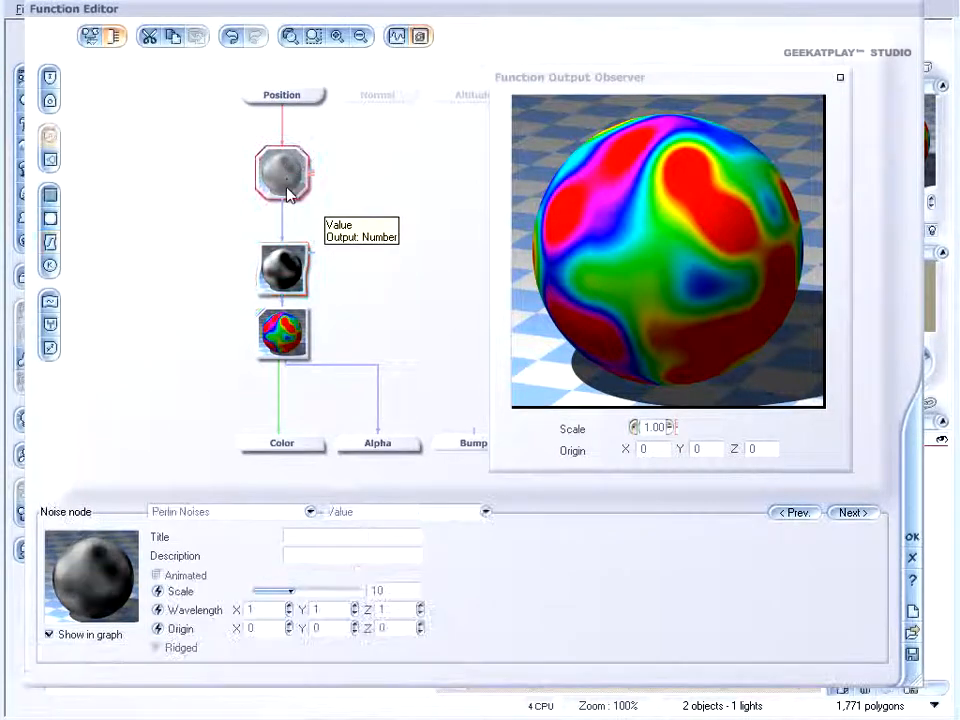
click(289, 270)
Set the Multiply filter's factor to 1 and compare its preview with the noise node's
drag(302, 565, 251, 561)
click(368, 572)
text(1)
key(Return)
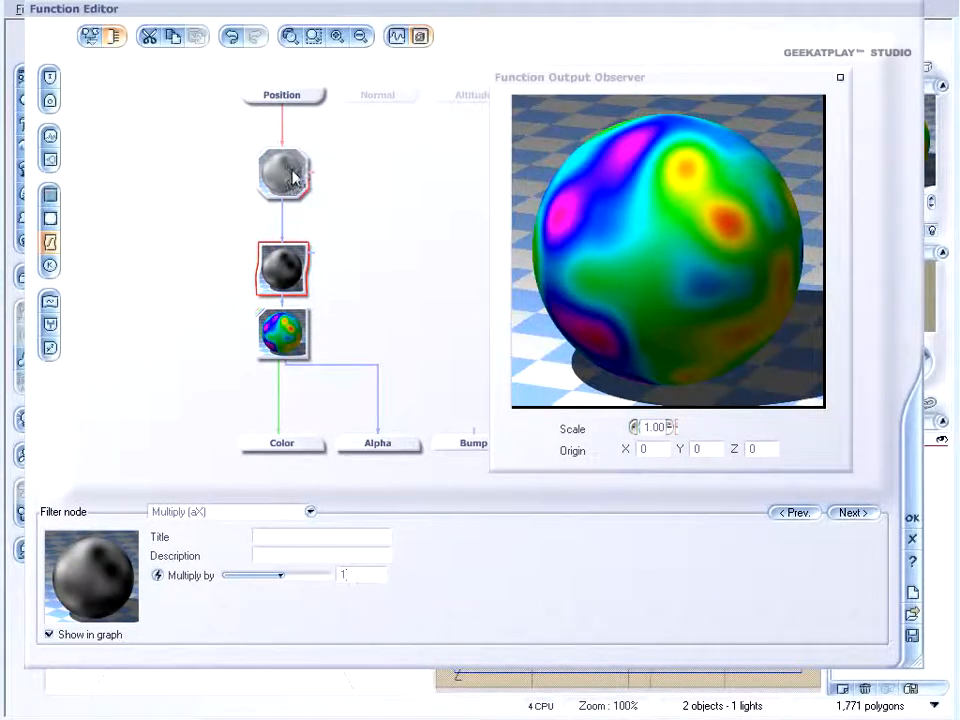
click(293, 177)
click(279, 277)
click(290, 180)
click(284, 270)
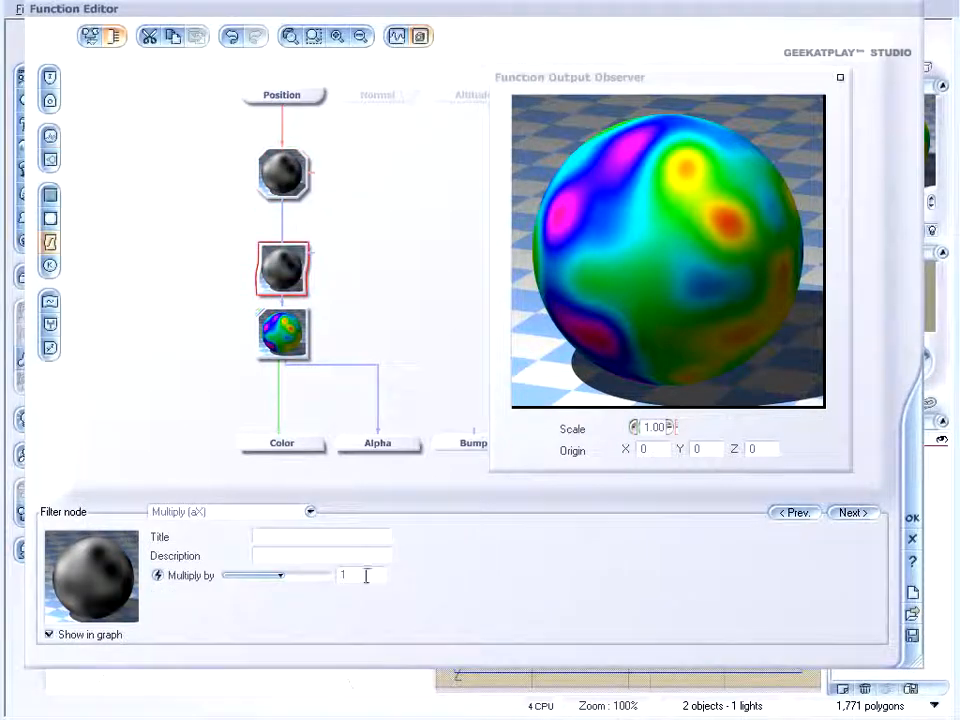
Set the Multiply filter's factor to 4 and place the node directly below the noise node
text(4)
key(Return)
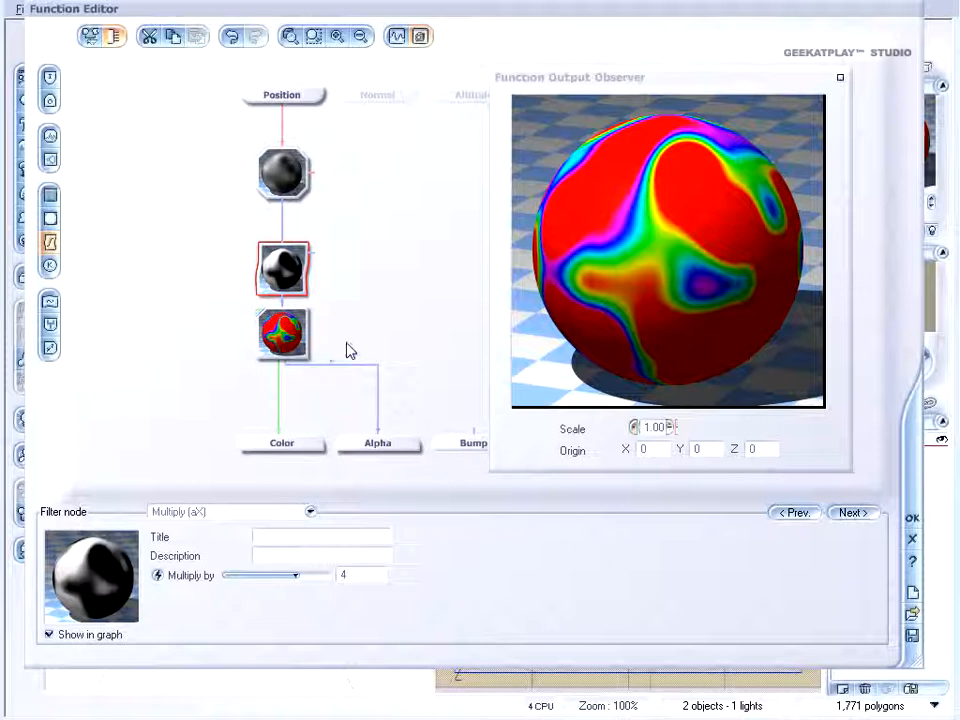
drag(284, 296, 285, 268)
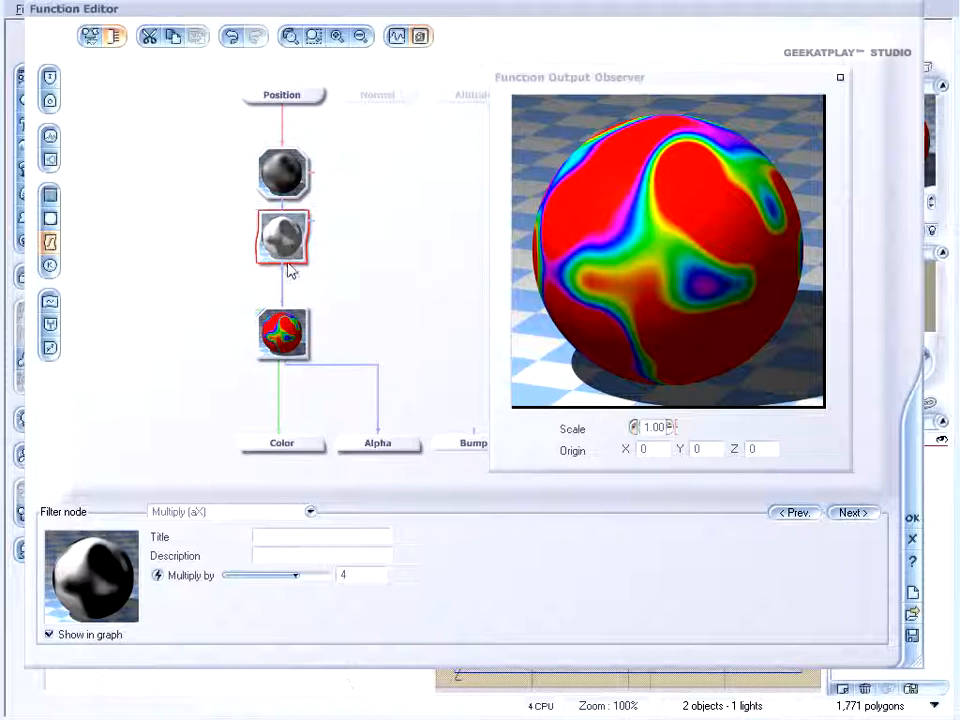
Change the filter type to Brightness-Contrast (aX+b) with brightness about 0.43 and contrast about 5.82
click(310, 513)
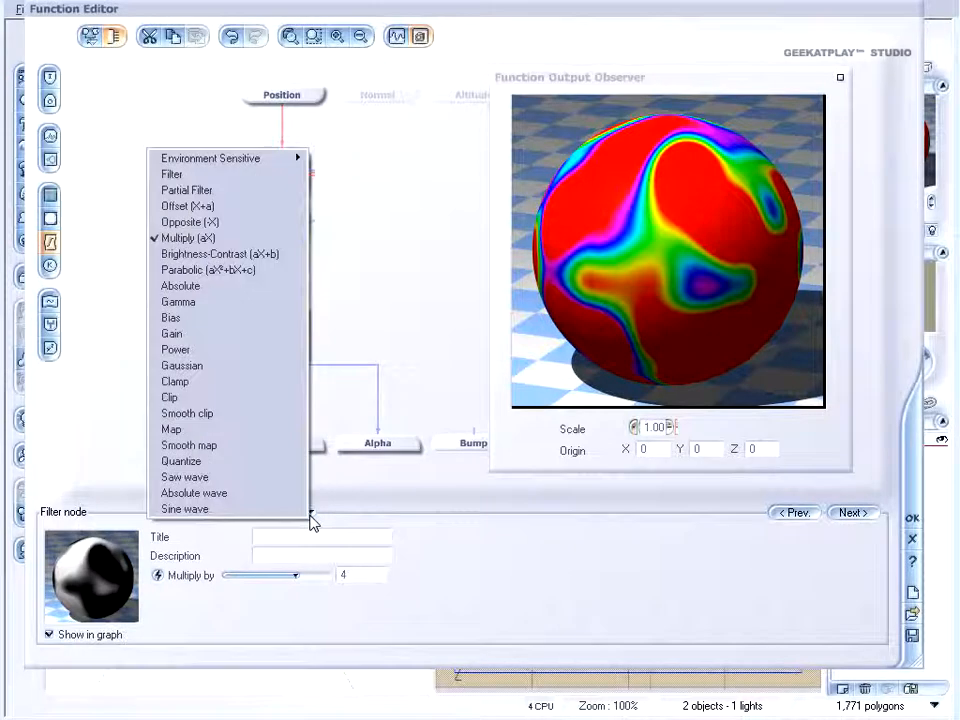
click(289, 258)
mouse_move(300, 575)
mouse_down()
mouse_move(317, 571)
mouse_move(291, 571)
mouse_move(271, 596)
mouse_move(304, 594)
mouse_move(314, 570)
mouse_up()
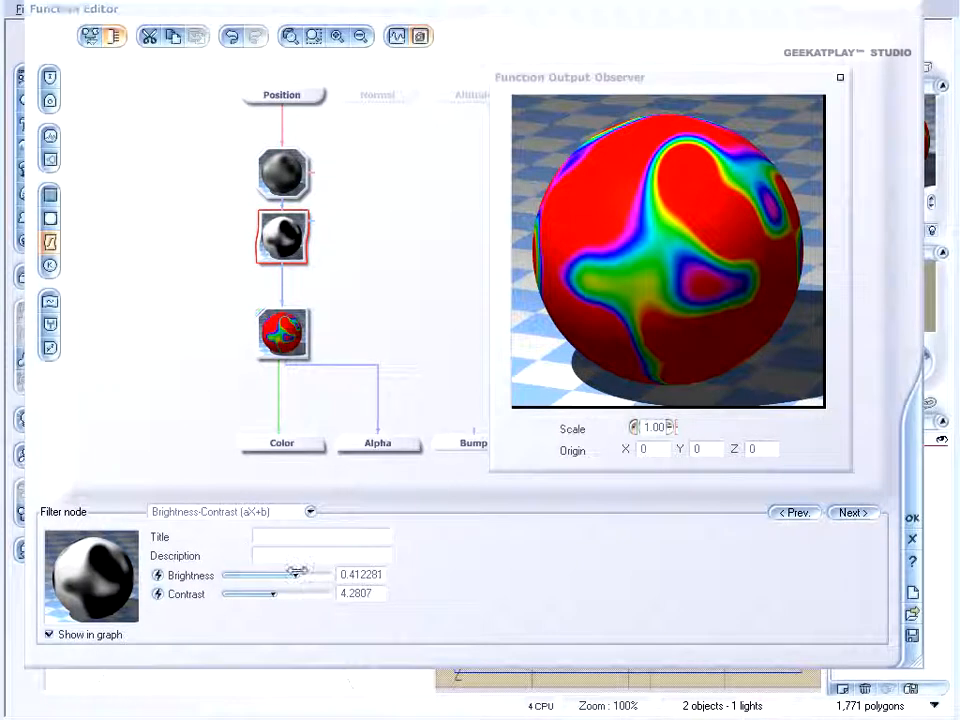
mouse_move(296, 572)
mouse_down()
mouse_move(306, 572)
mouse_move(300, 619)
mouse_move(279, 594)
mouse_move(302, 594)
mouse_move(285, 593)
mouse_move(298, 594)
mouse_move(287, 594)
mouse_move(299, 577)
mouse_up()
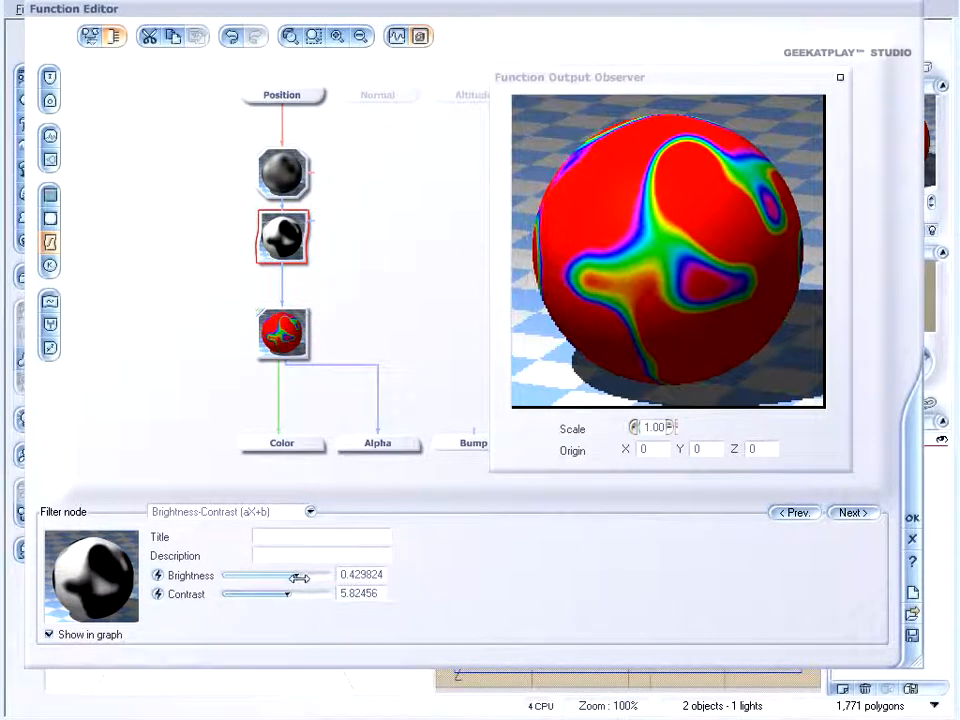
Change the filter type to Parabolic (aX²+bX+c)
click(310, 511)
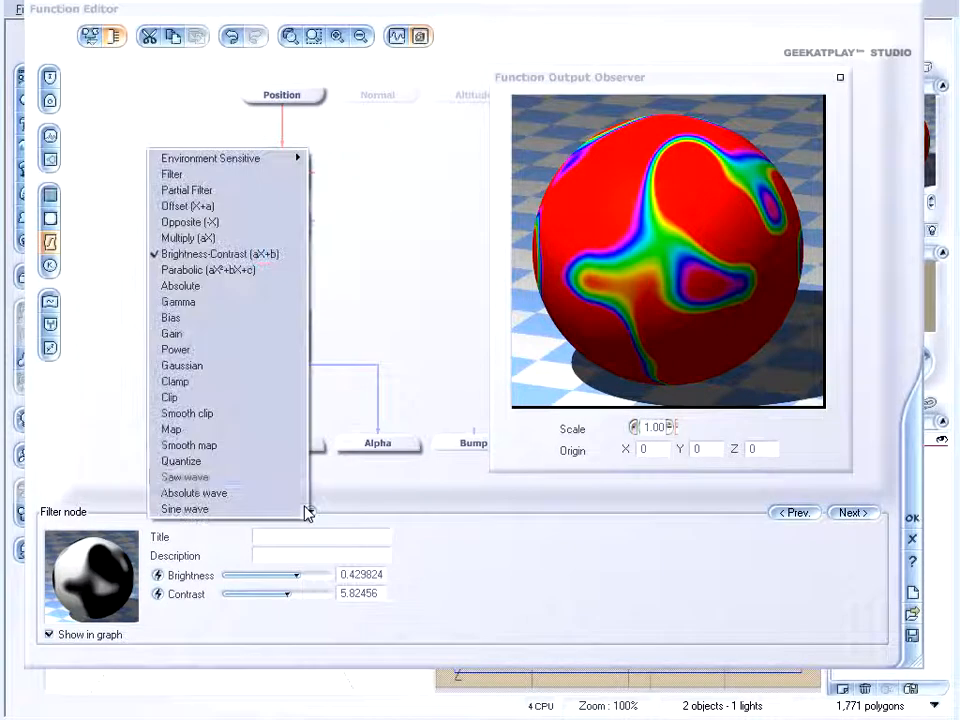
click(287, 270)
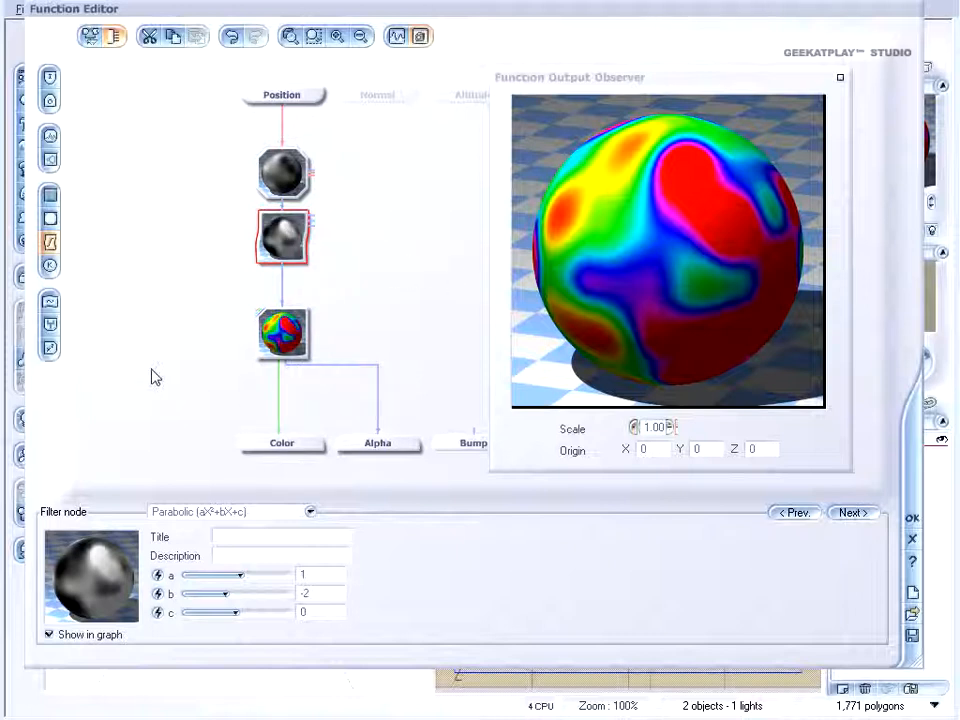
Change the filter type to Absolute with contrast about 3.12 and threshold about -0.16
click(294, 513)
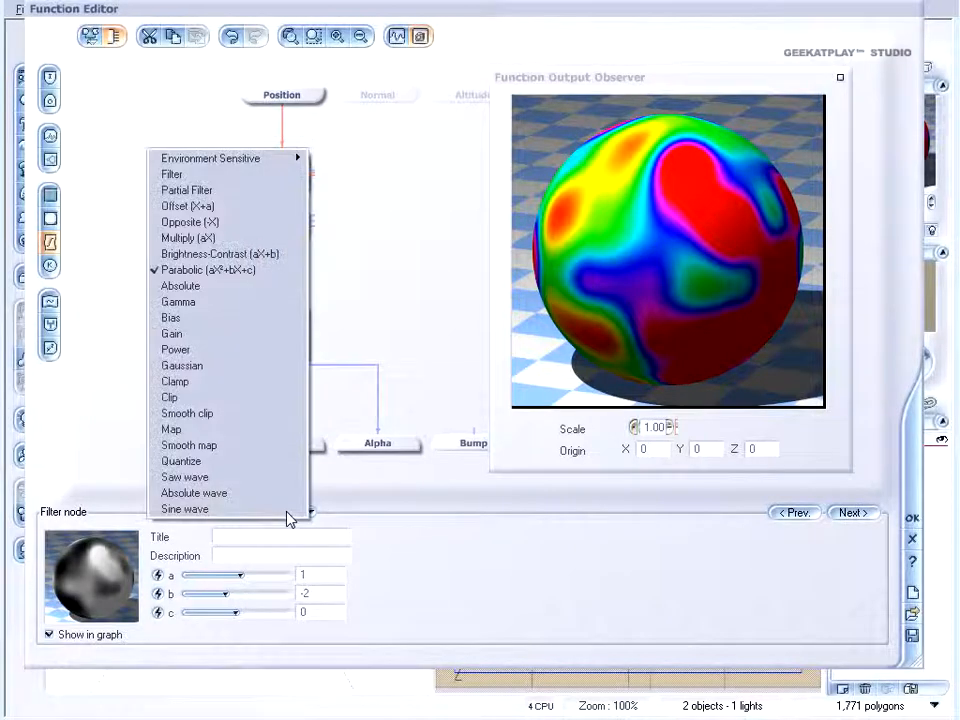
click(227, 292)
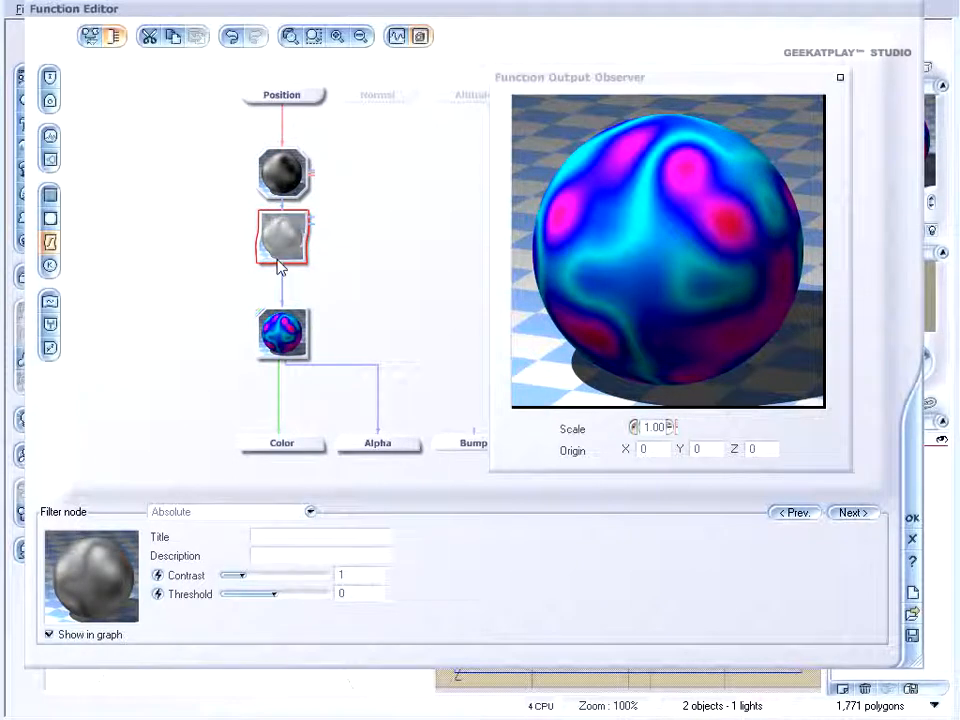
drag(292, 593, 278, 573)
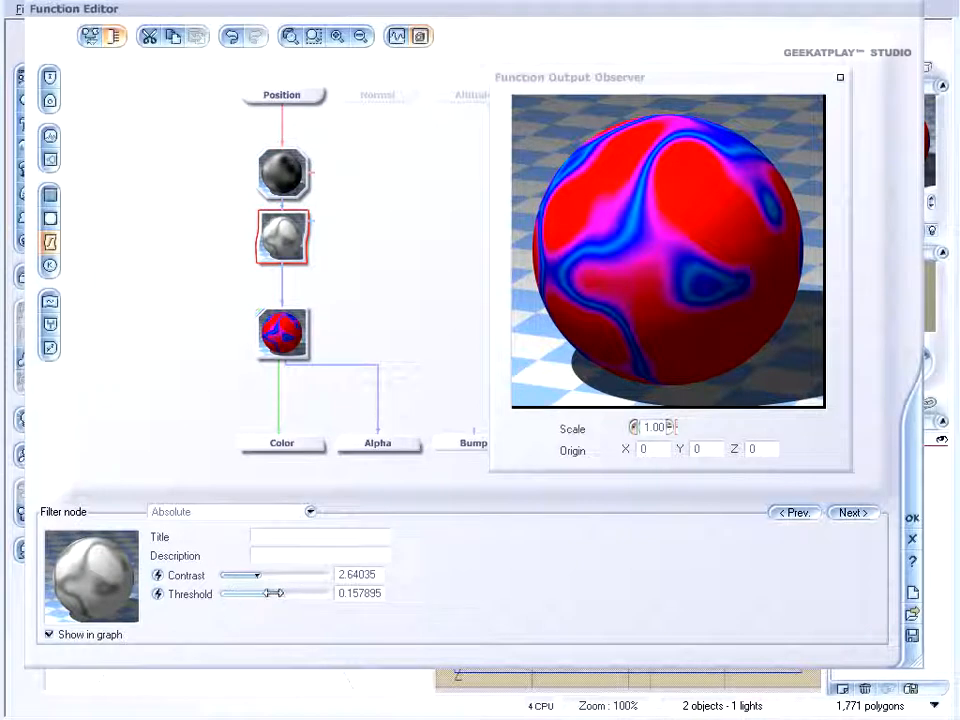
drag(268, 573, 281, 596)
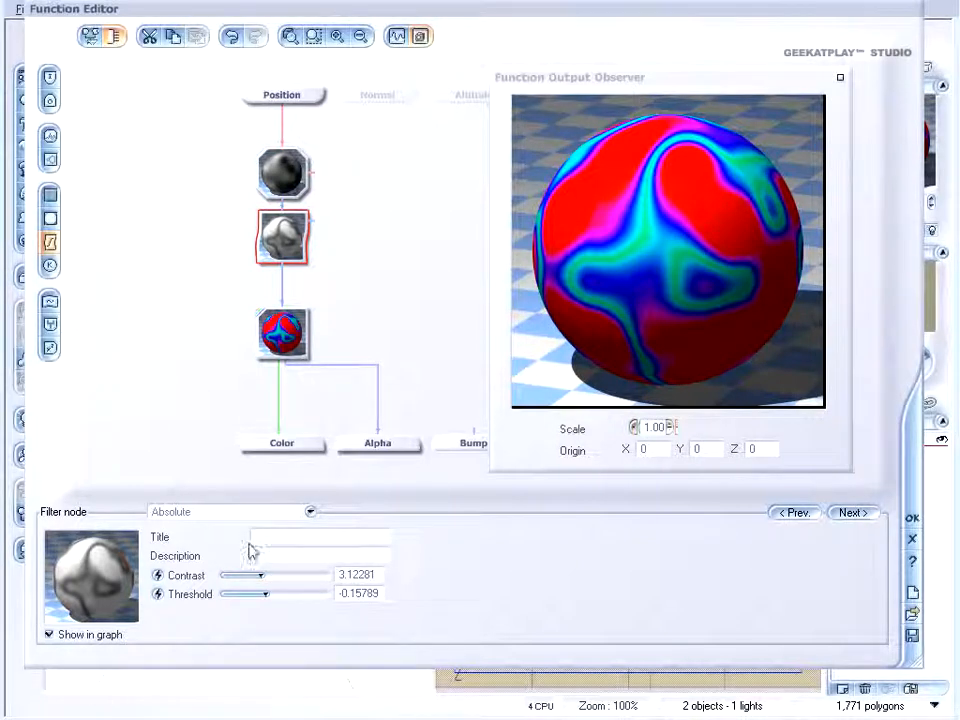
Change the filter type to Gamma and set its gamma to about 3.04
click(284, 518)
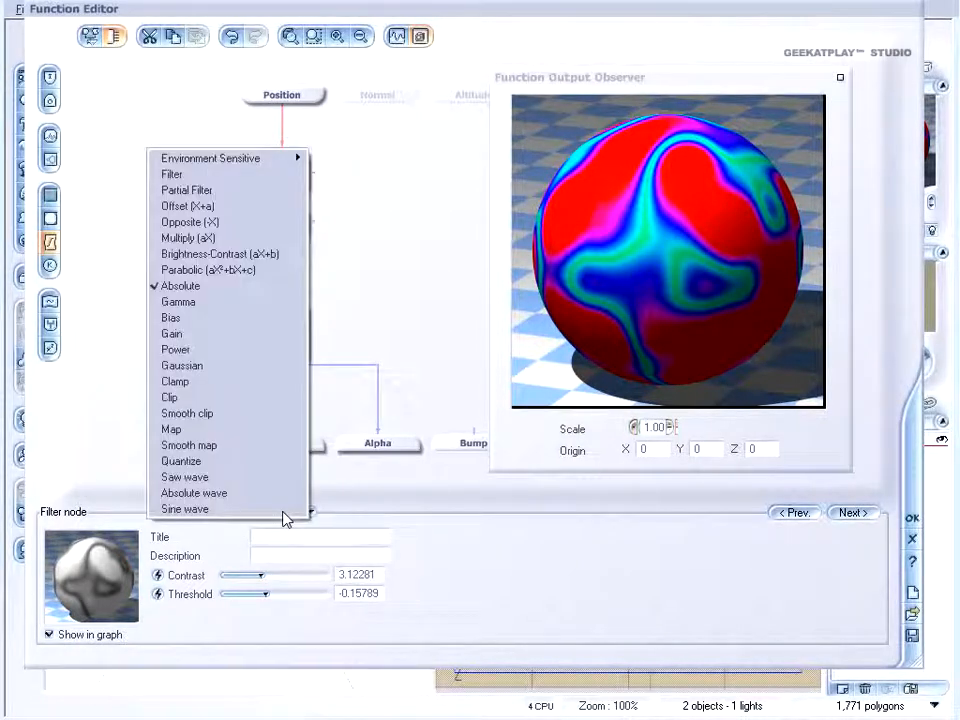
click(268, 306)
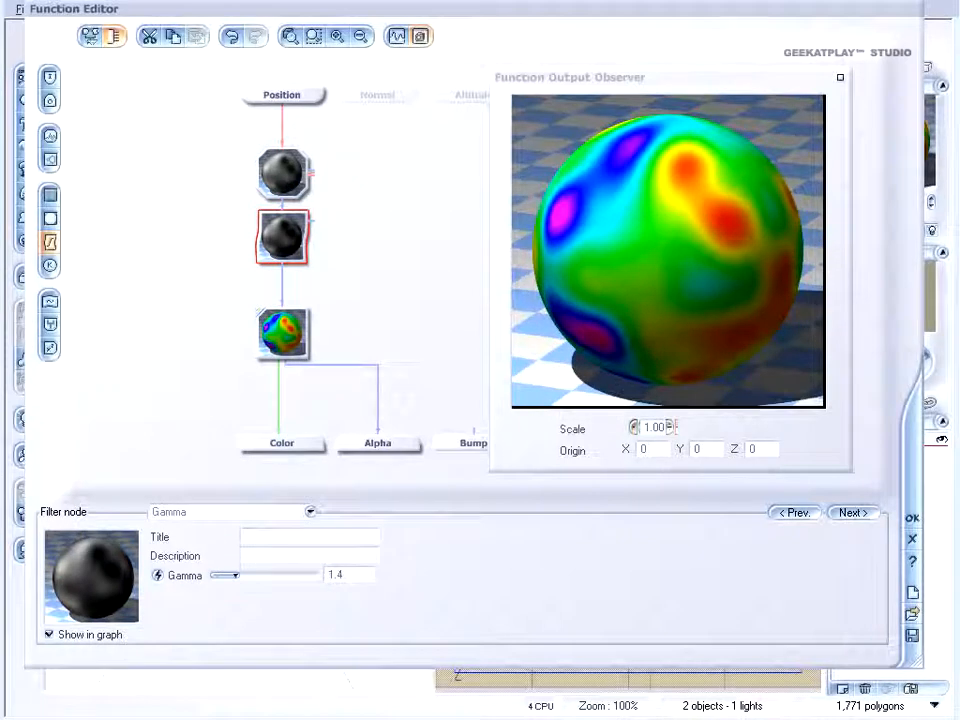
drag(279, 570, 257, 573)
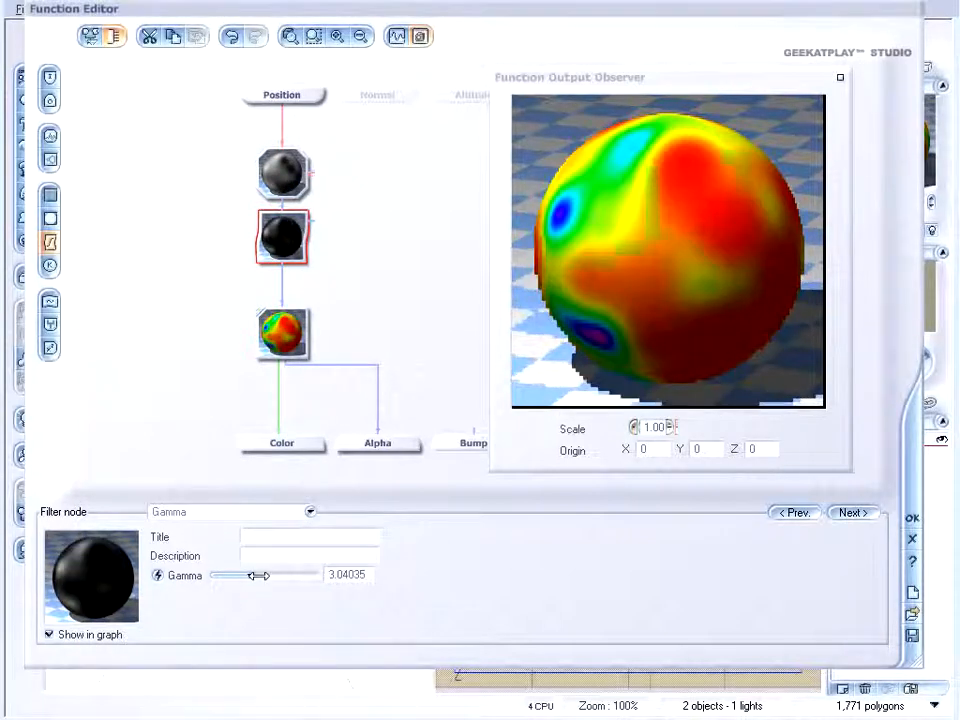
Change the filter type to Bias and set its bias to about 0.43
click(299, 513)
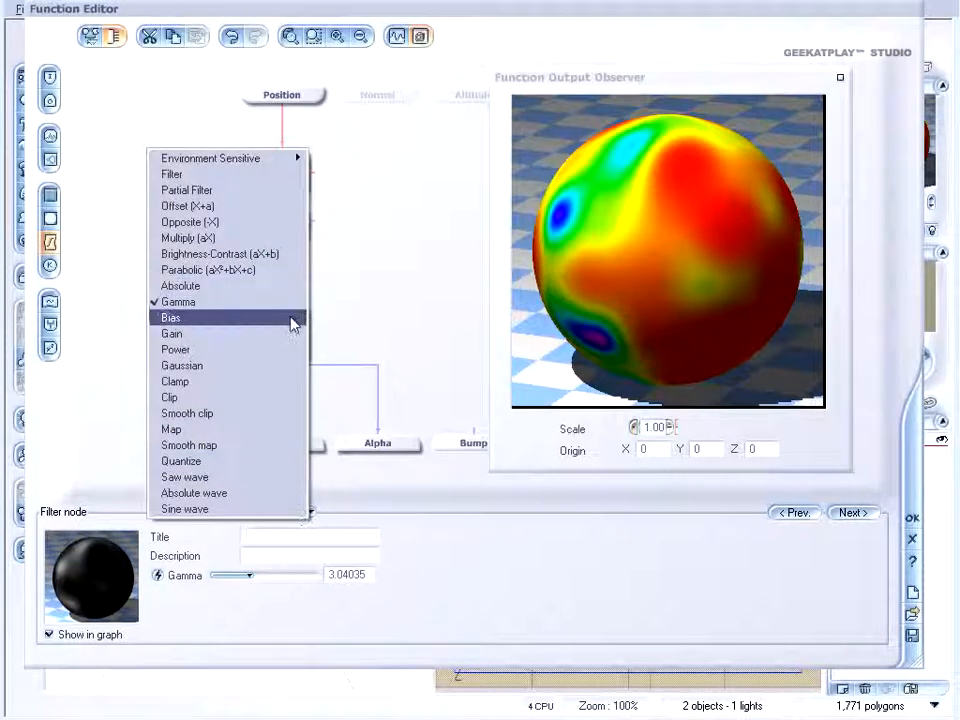
click(292, 318)
drag(274, 574, 240, 575)
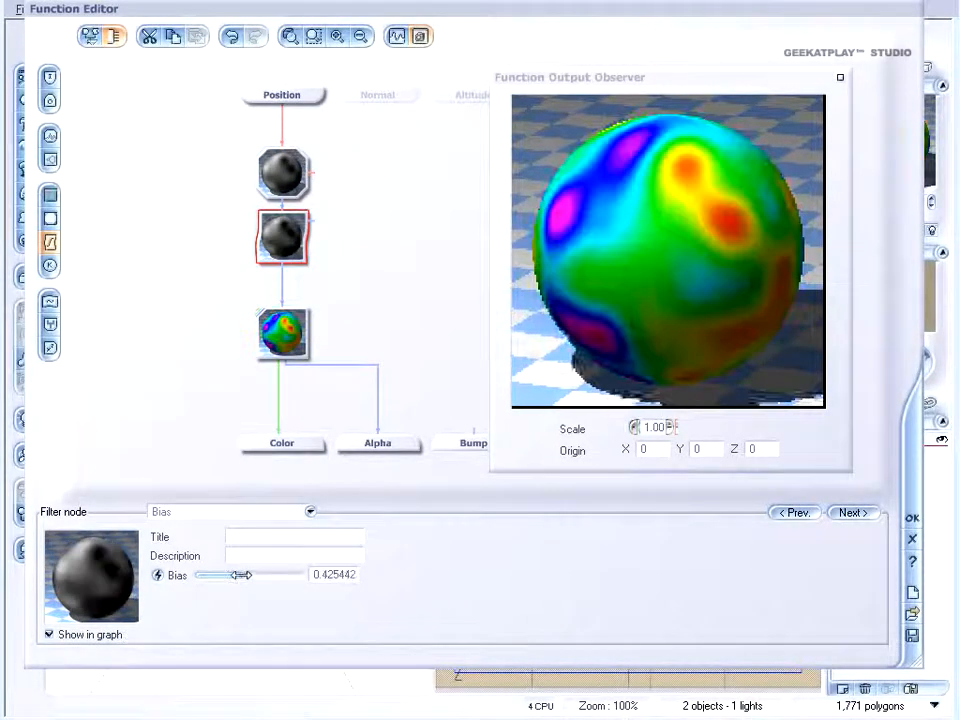
Change the filter type to Gain and set its gain to about 0.86
click(285, 513)
click(283, 346)
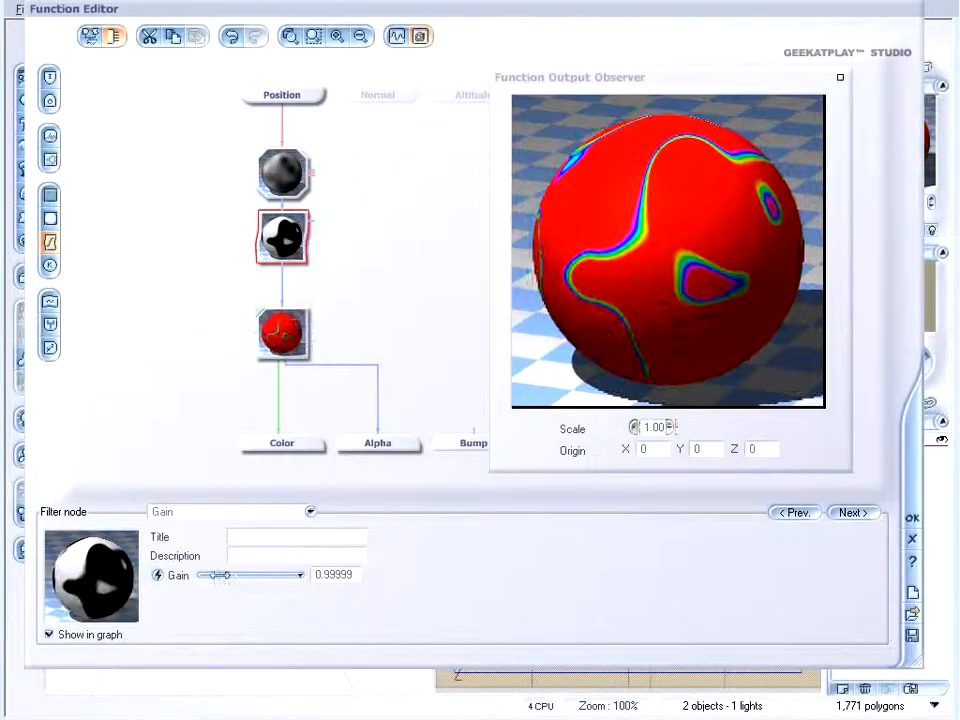
mouse_move(300, 574)
mouse_down()
mouse_move(273, 574)
mouse_move(300, 574)
mouse_move(281, 574)
mouse_up()
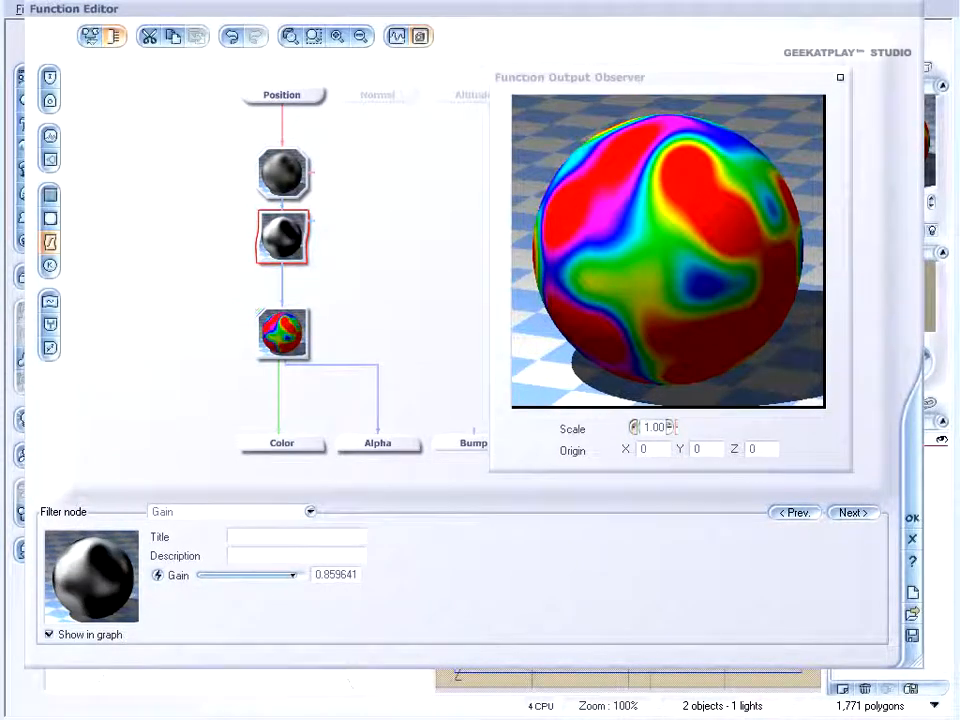
Change the filter type to Power with an exponent of about 4.12 and a lower clip of about -0.75
click(290, 515)
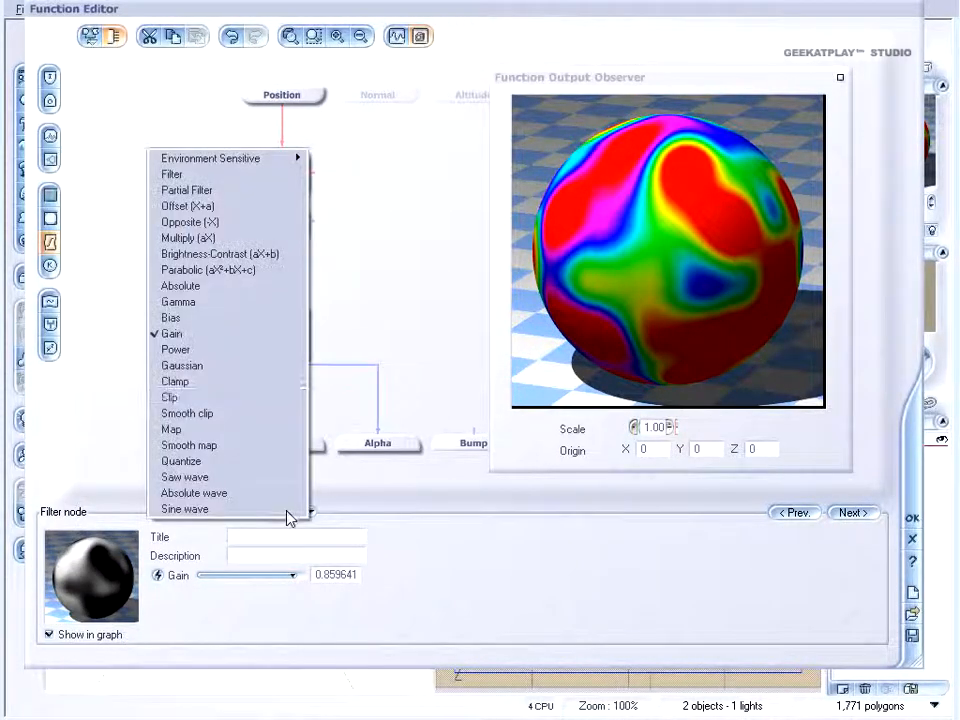
click(273, 348)
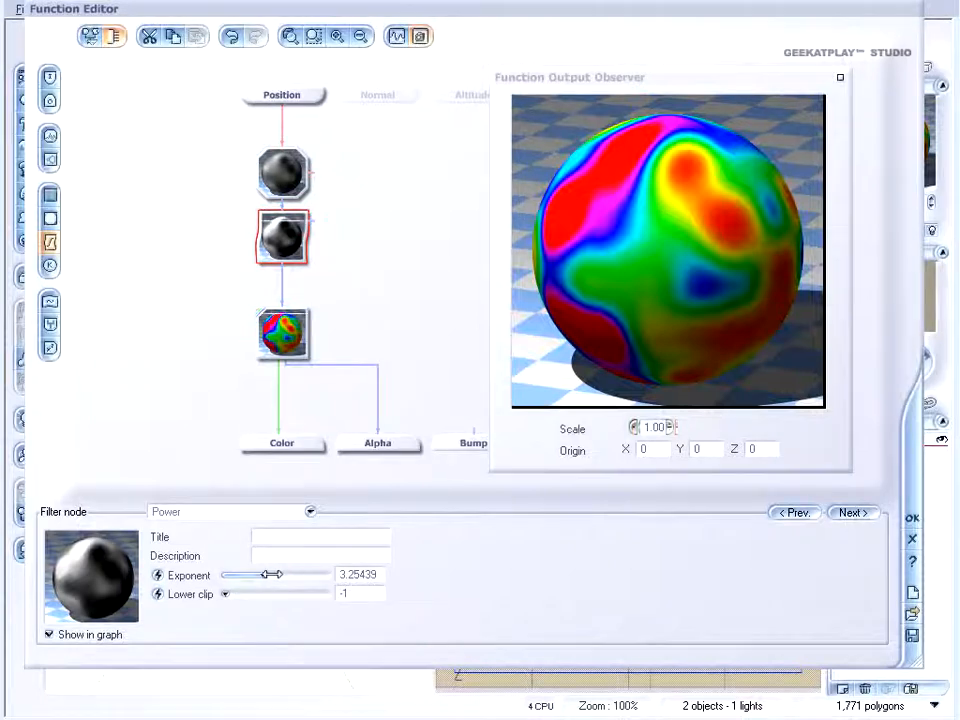
drag(272, 572, 288, 573)
drag(225, 594, 238, 594)
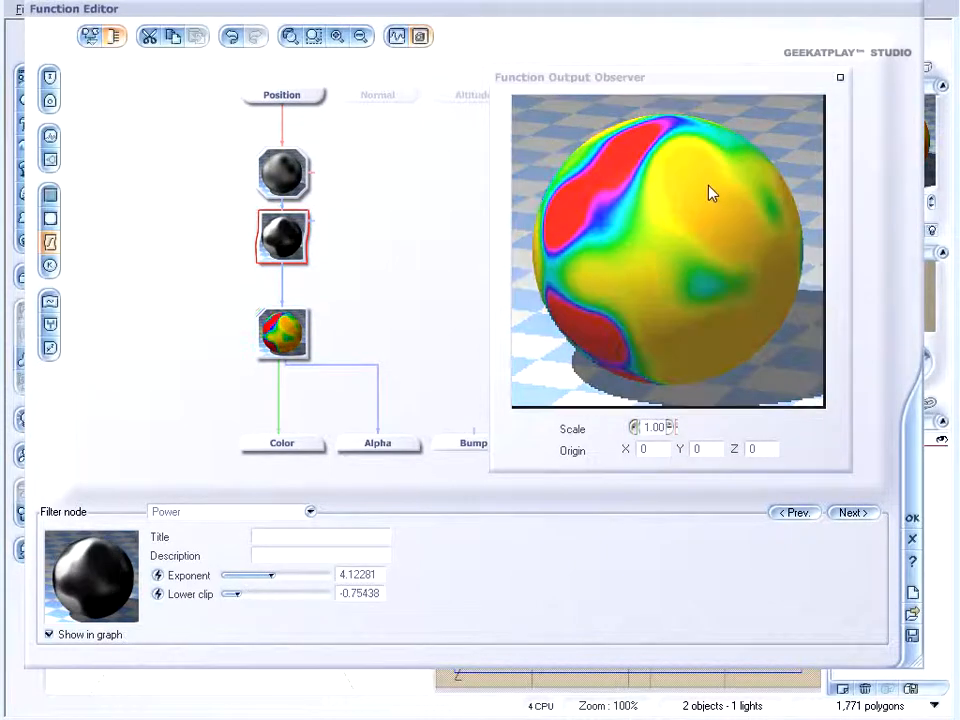
Raise the Power exponent to about 5.38 and change the filter type to Gaussian with contrast about 3.81 and threshold about -0.33
drag(288, 577, 302, 574)
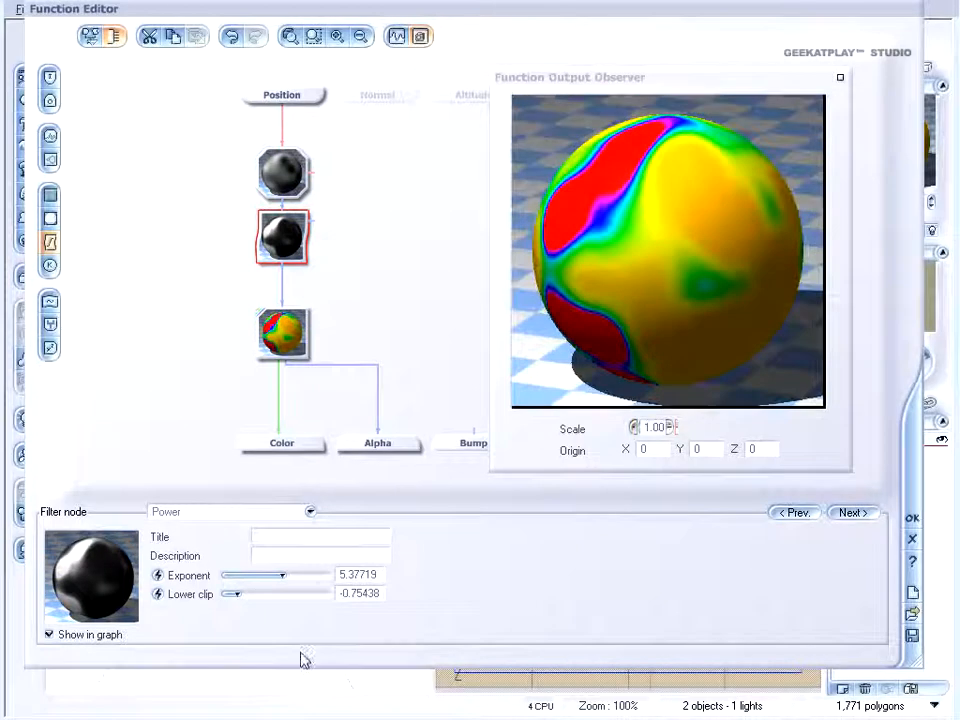
click(309, 511)
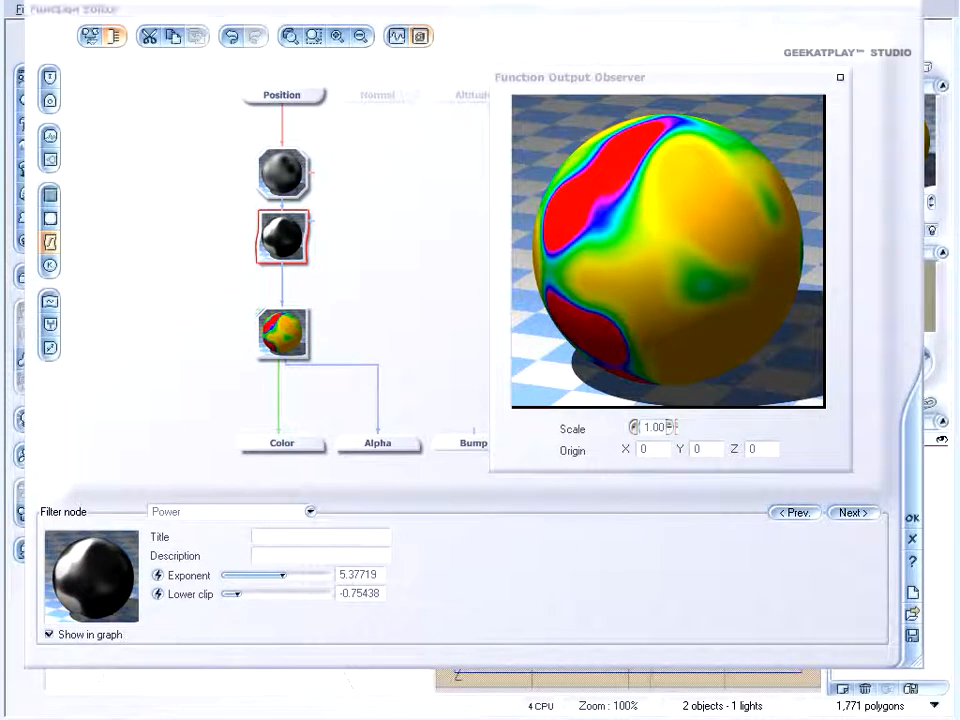
click(248, 372)
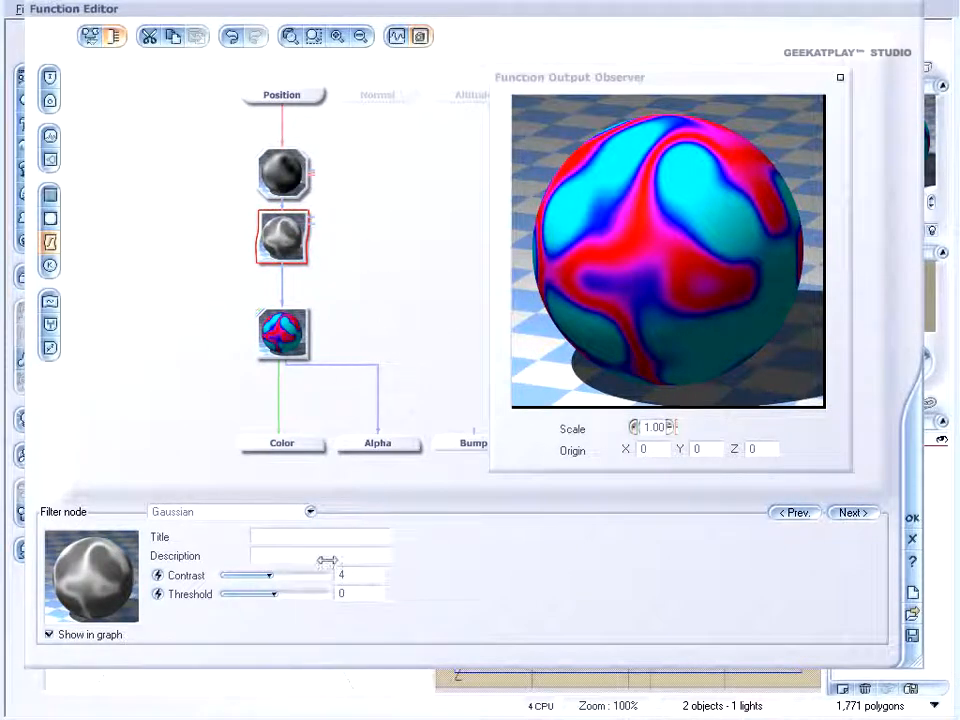
drag(287, 574, 268, 592)
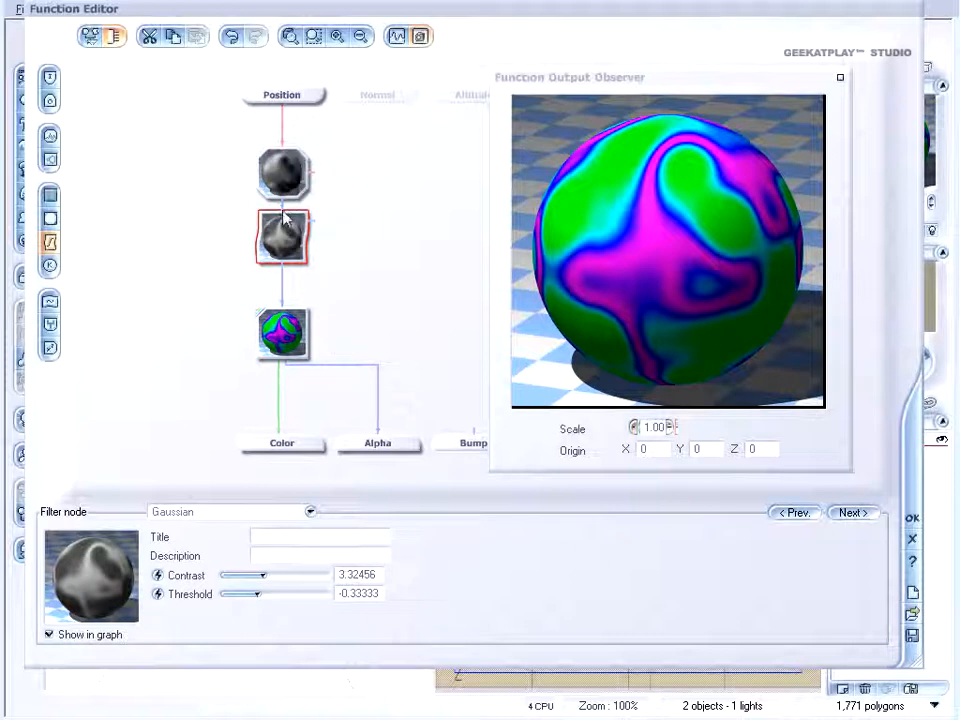
drag(275, 574, 284, 574)
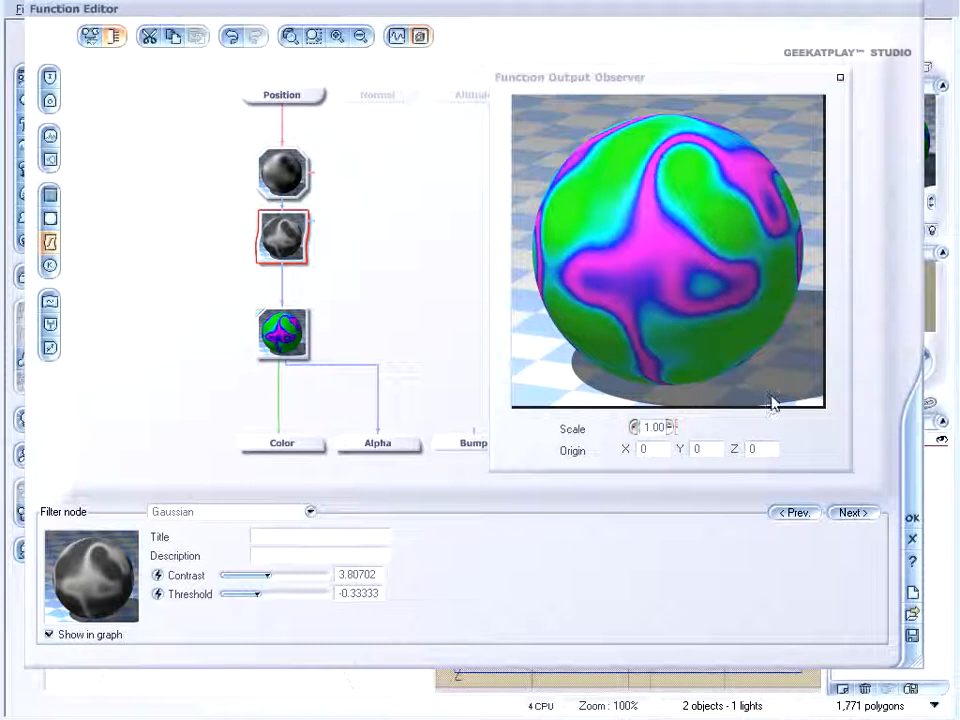
Change the filter type to Clamp with a lower clip of about -0.67 and an upper clip of about 0.19
click(310, 511)
click(268, 382)
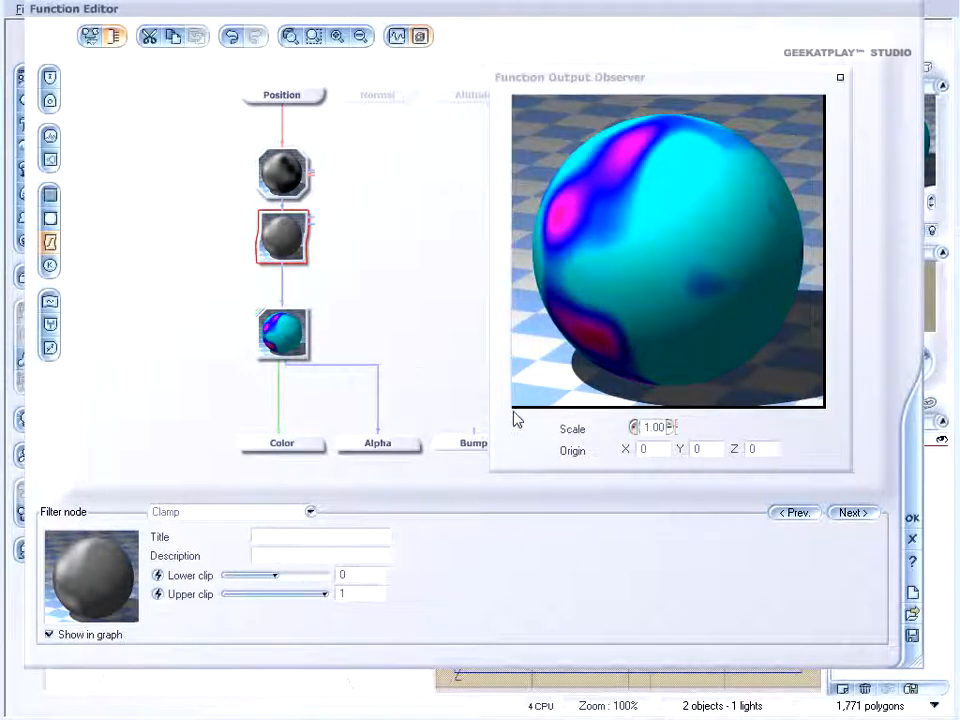
drag(300, 574, 265, 567)
drag(324, 594, 286, 593)
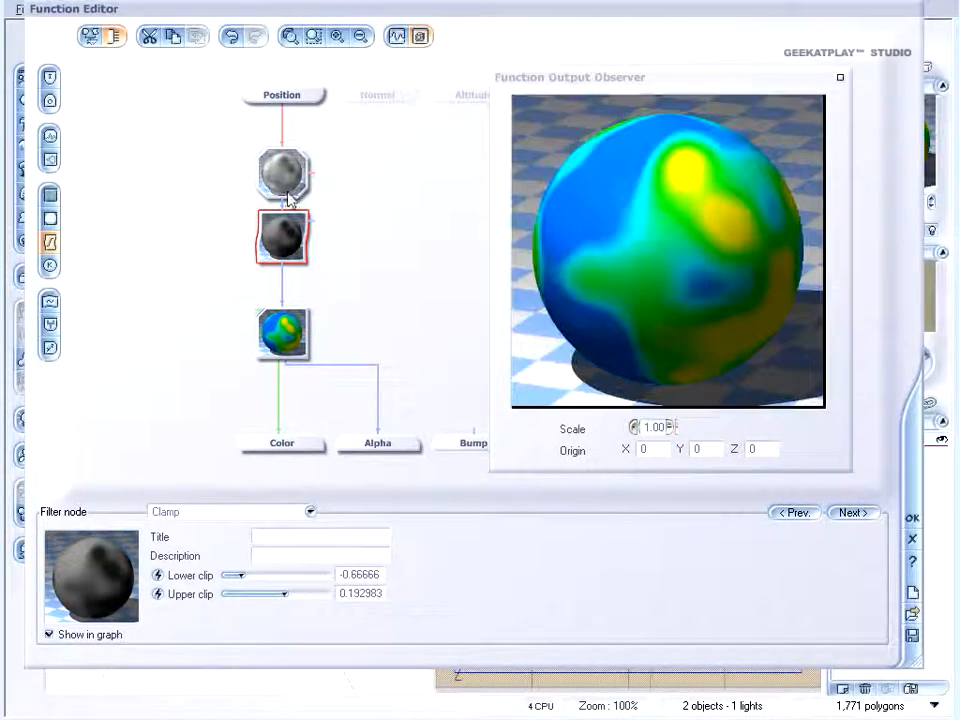
Try the Clip filter type with contrast about 4.61 and brightness about 1.16, followed by the Smooth clip type
click(308, 510)
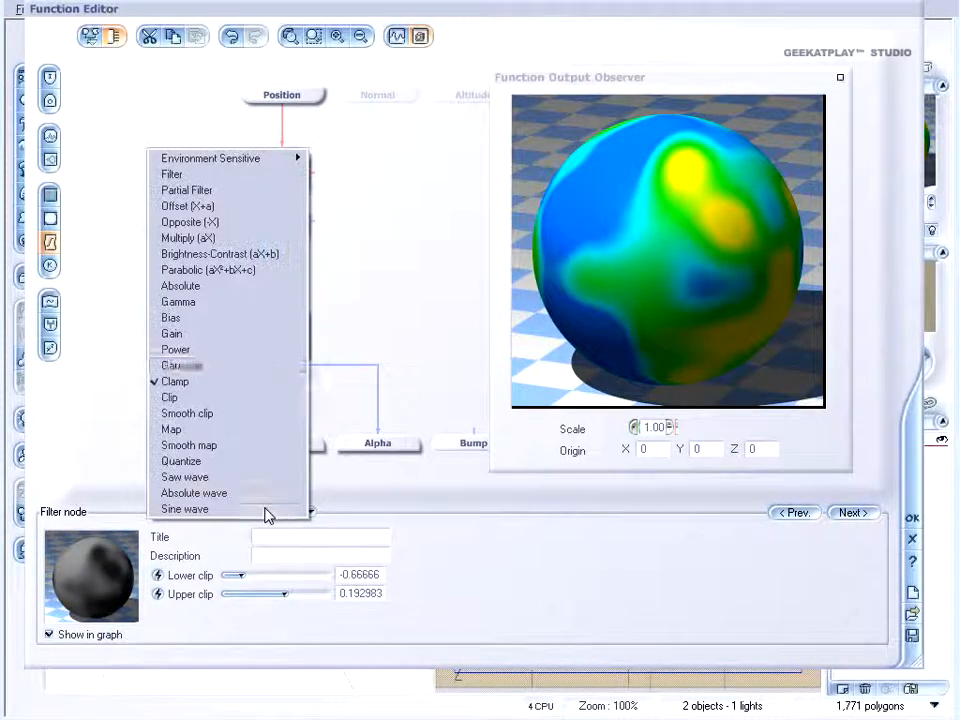
click(273, 400)
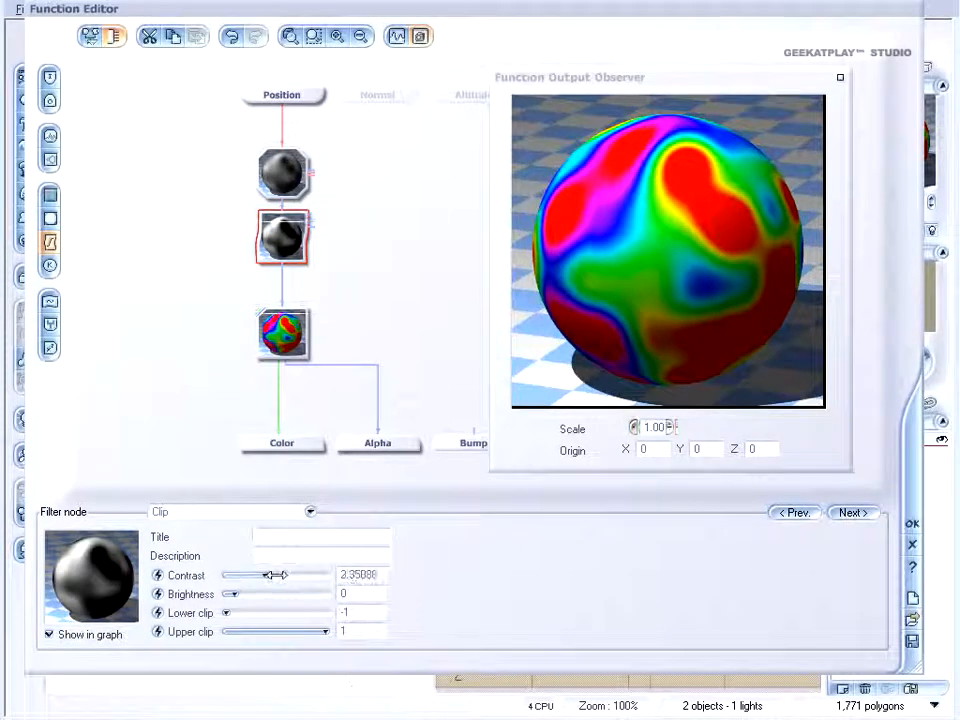
drag(273, 575, 276, 575)
drag(214, 593, 285, 575)
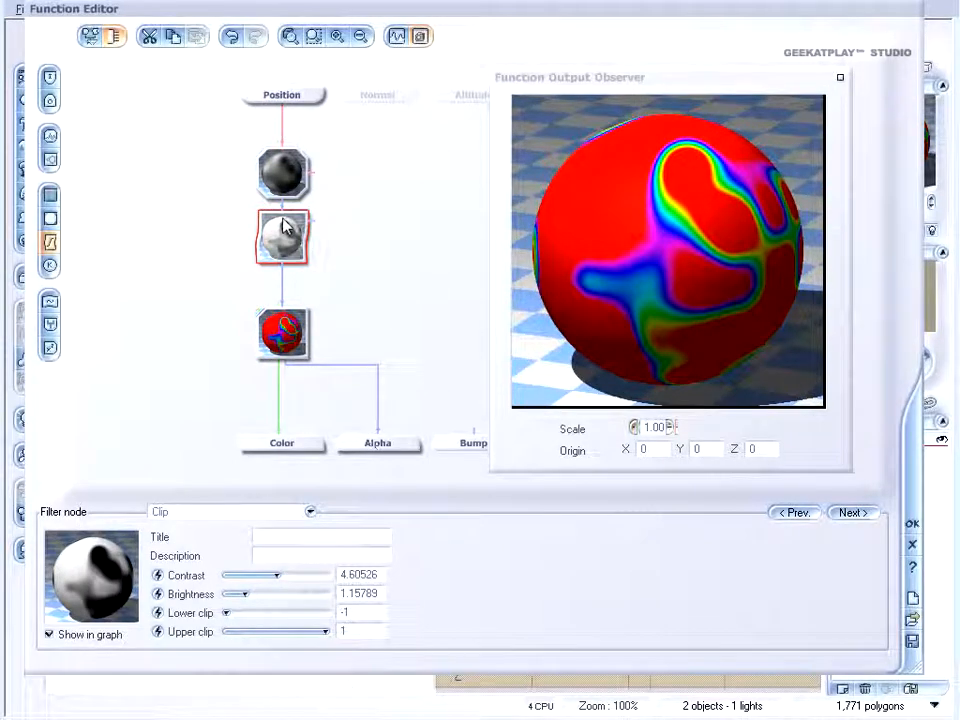
click(293, 510)
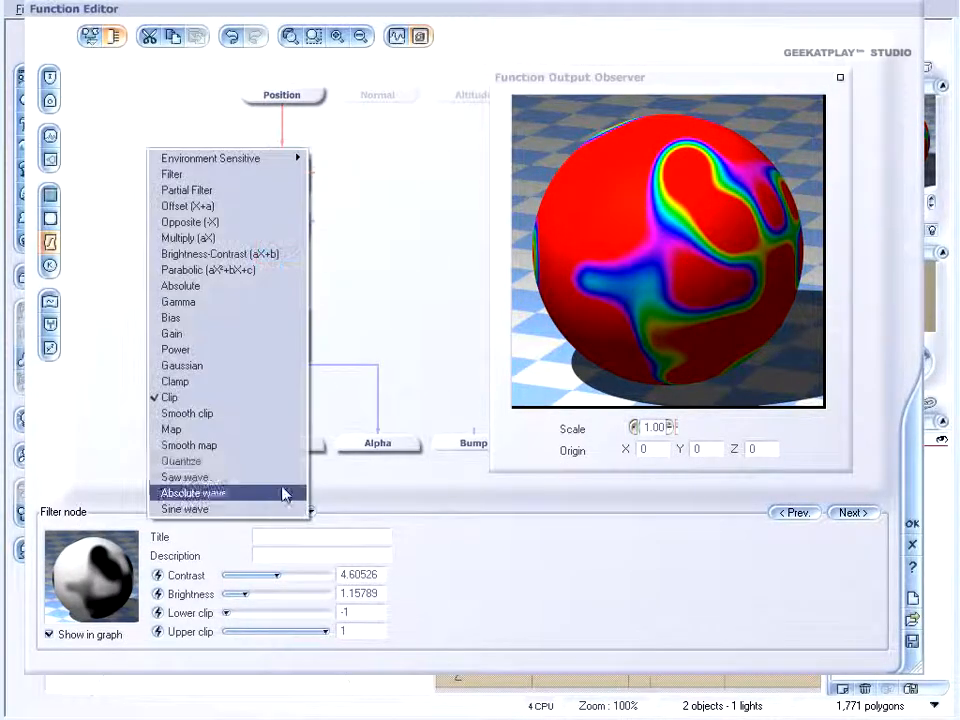
click(278, 420)
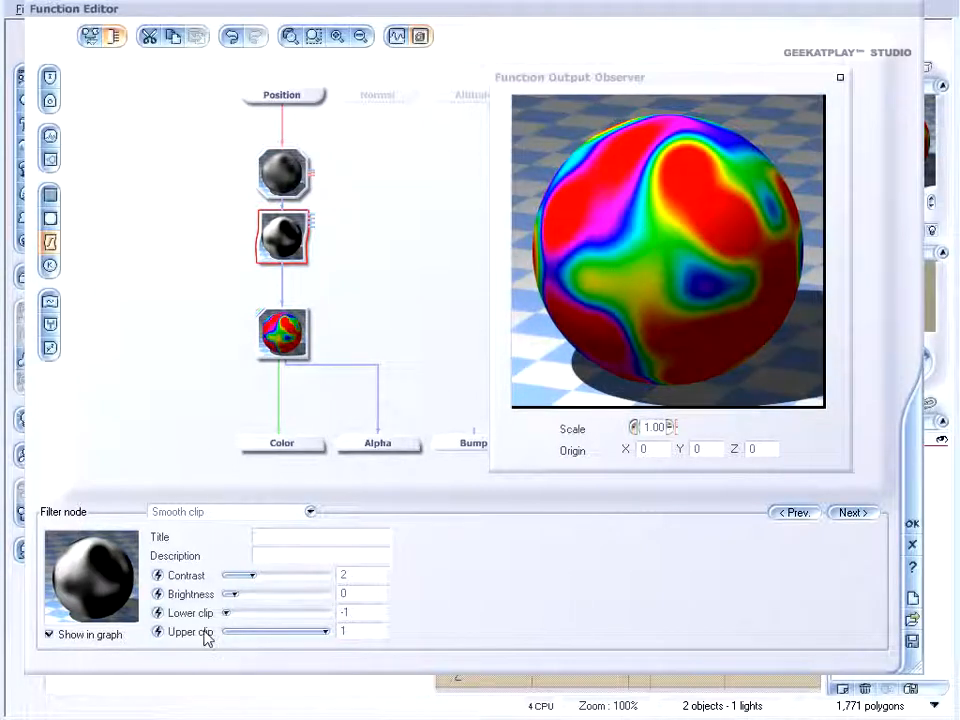
Change the filter type to Map with an input range from 10 to about -8.3 and an output range from 1 to -1
click(265, 512)
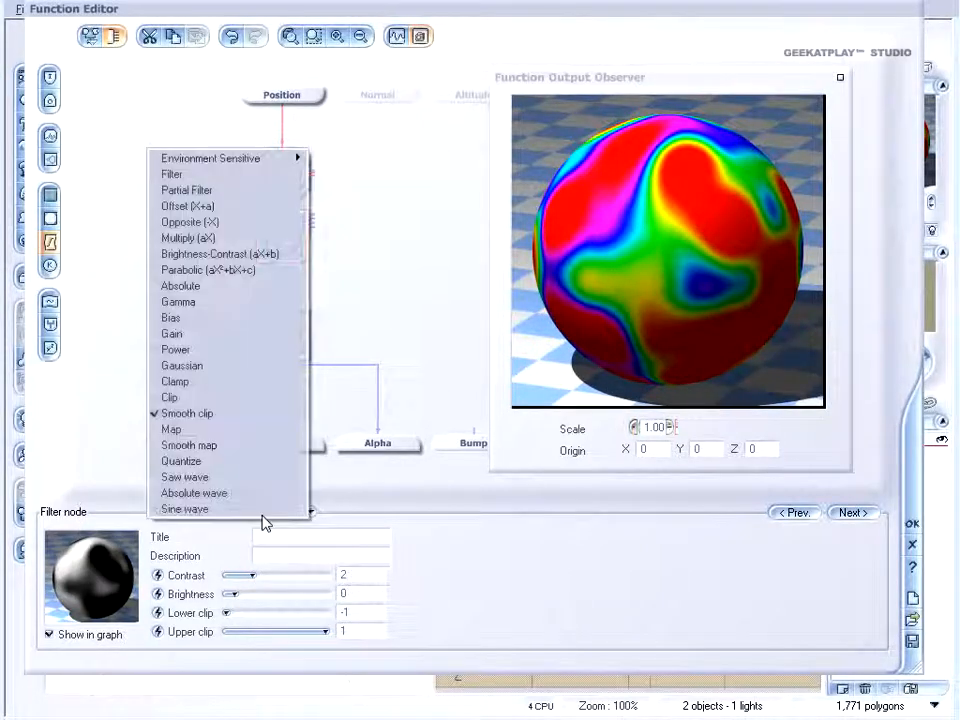
click(265, 431)
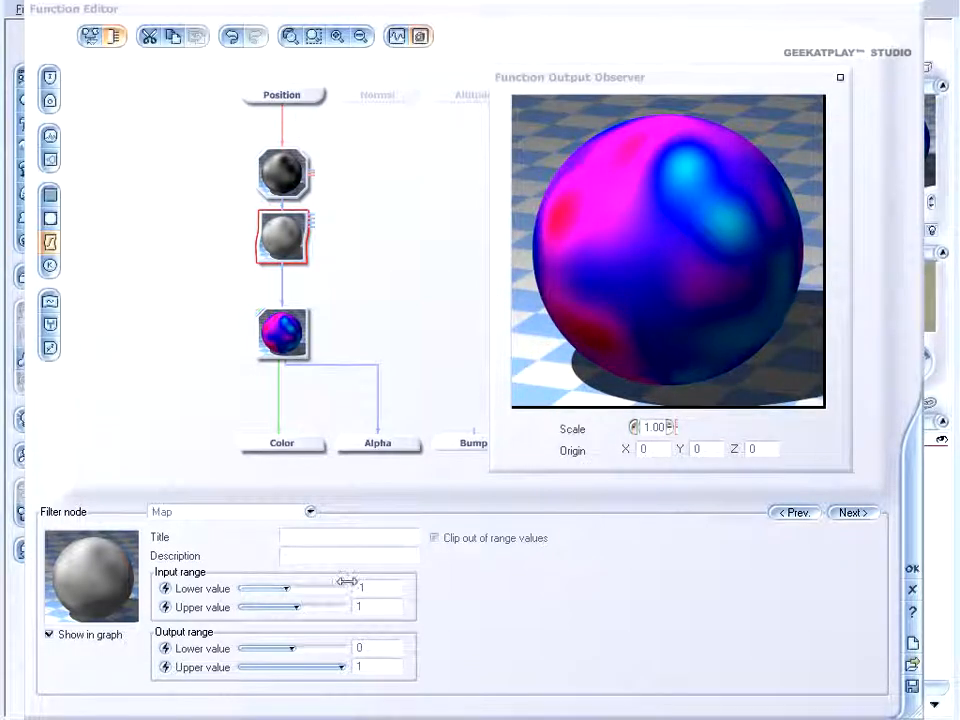
drag(304, 585, 276, 648)
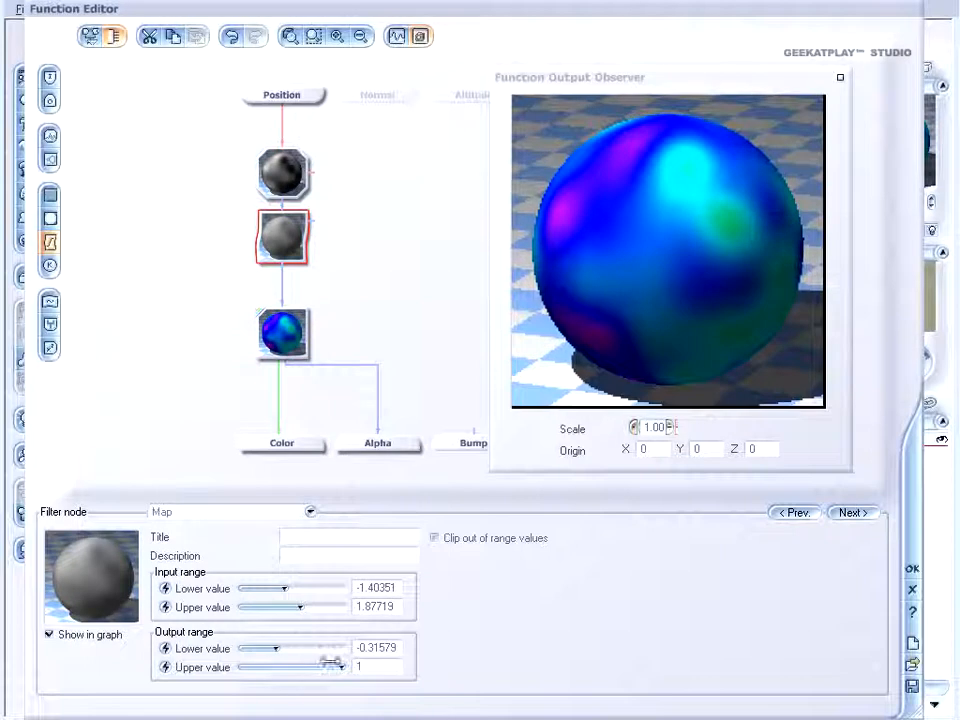
drag(341, 666, 333, 666)
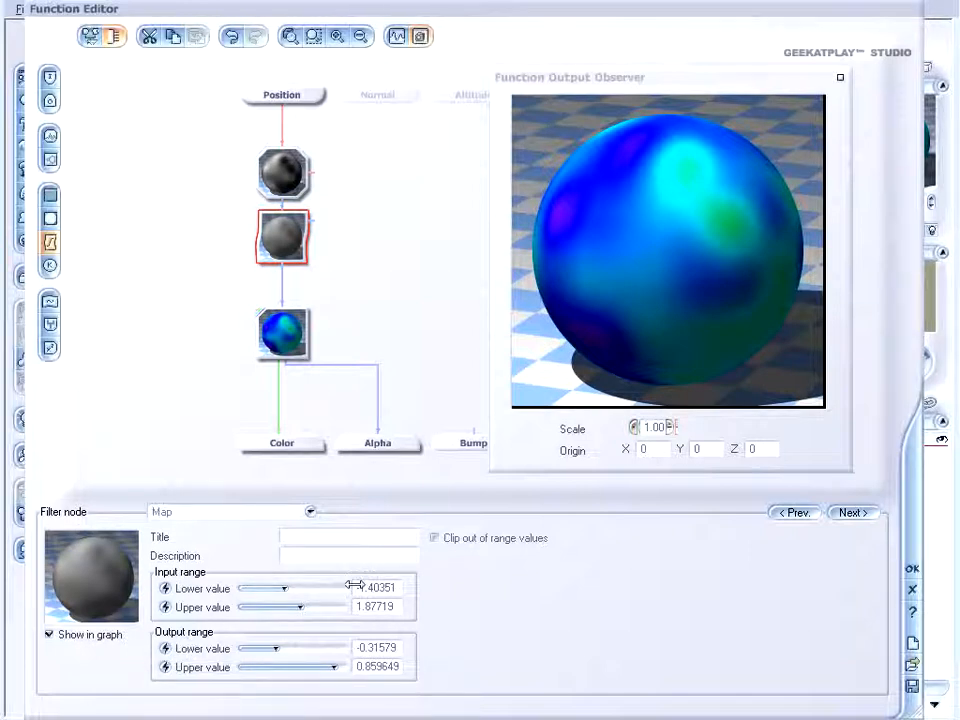
drag(283, 587, 248, 607)
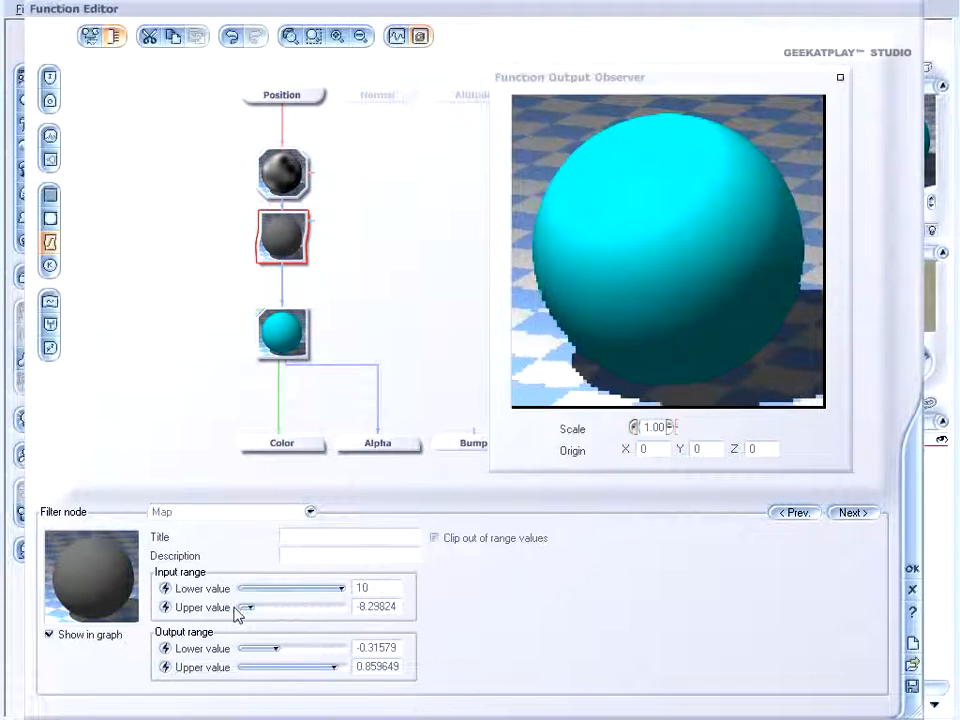
drag(288, 648, 242, 667)
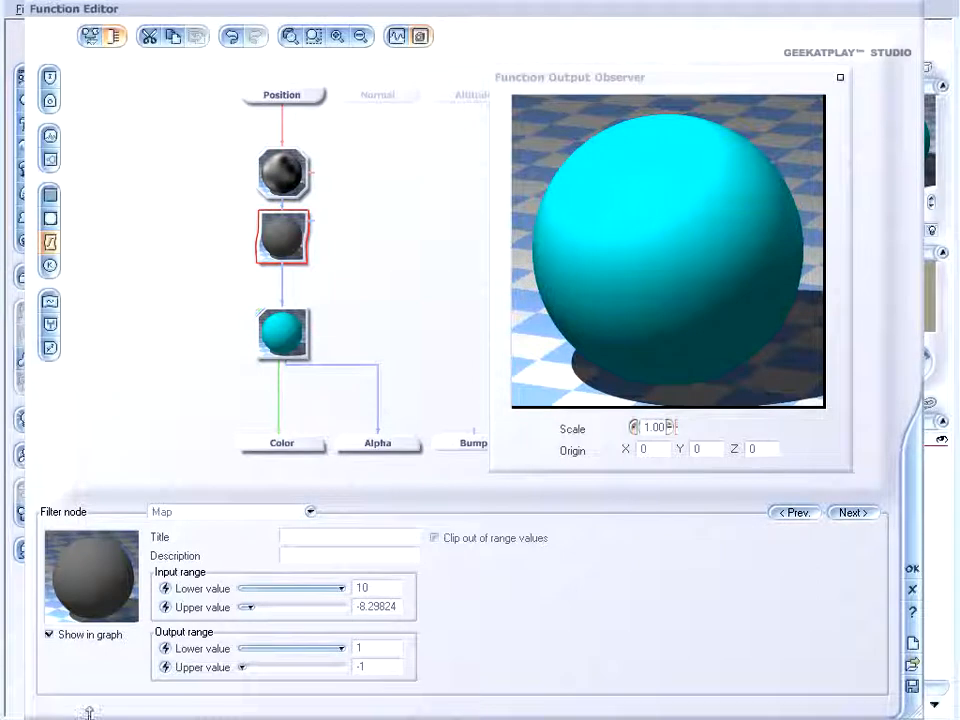
Change the filter type to Smooth map with an input range of about 0.05 to 3.63 and a lower output value of about -0.46
click(216, 515)
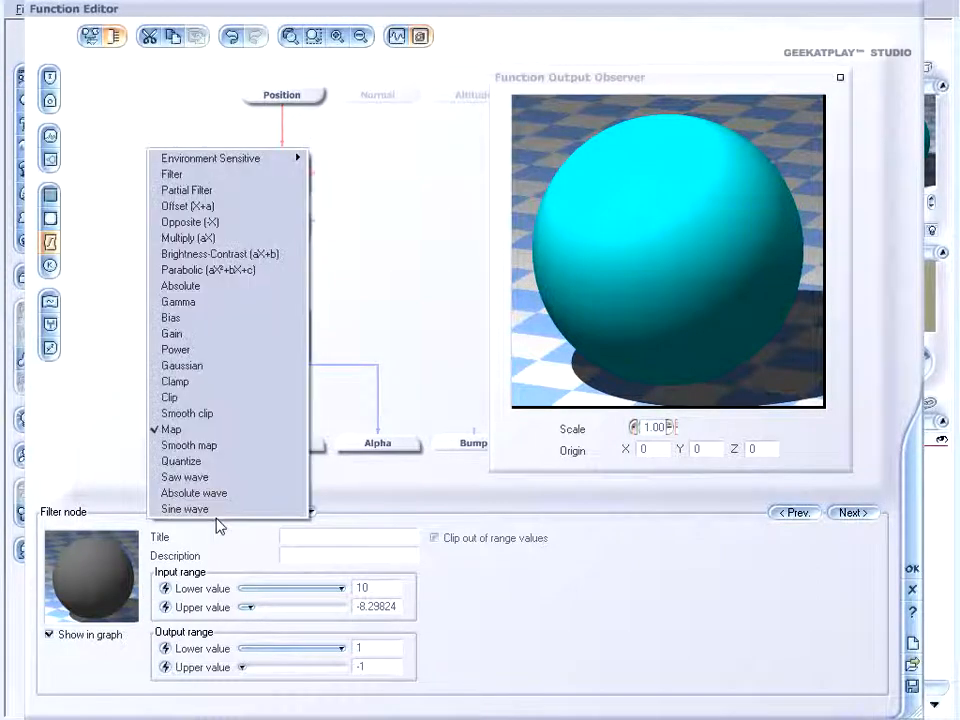
click(251, 446)
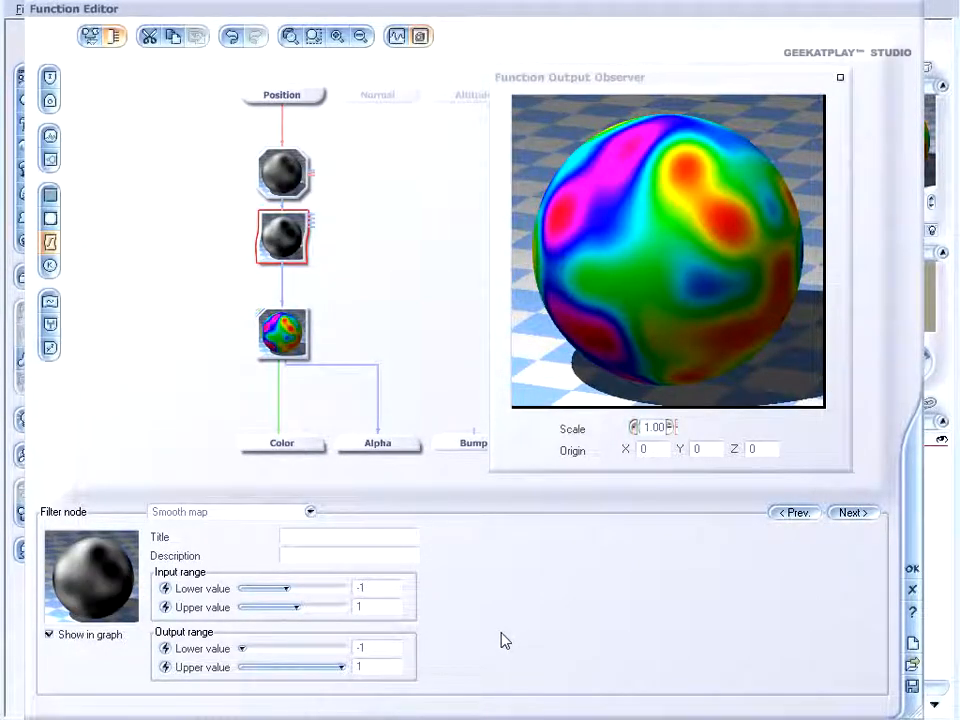
drag(241, 646, 270, 646)
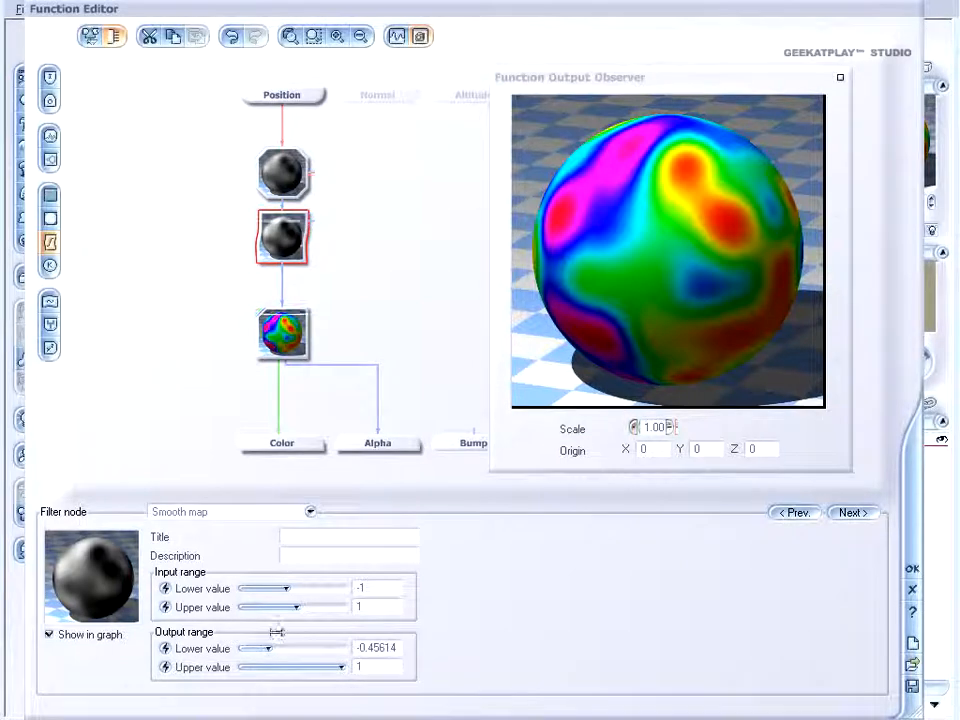
drag(295, 586, 310, 607)
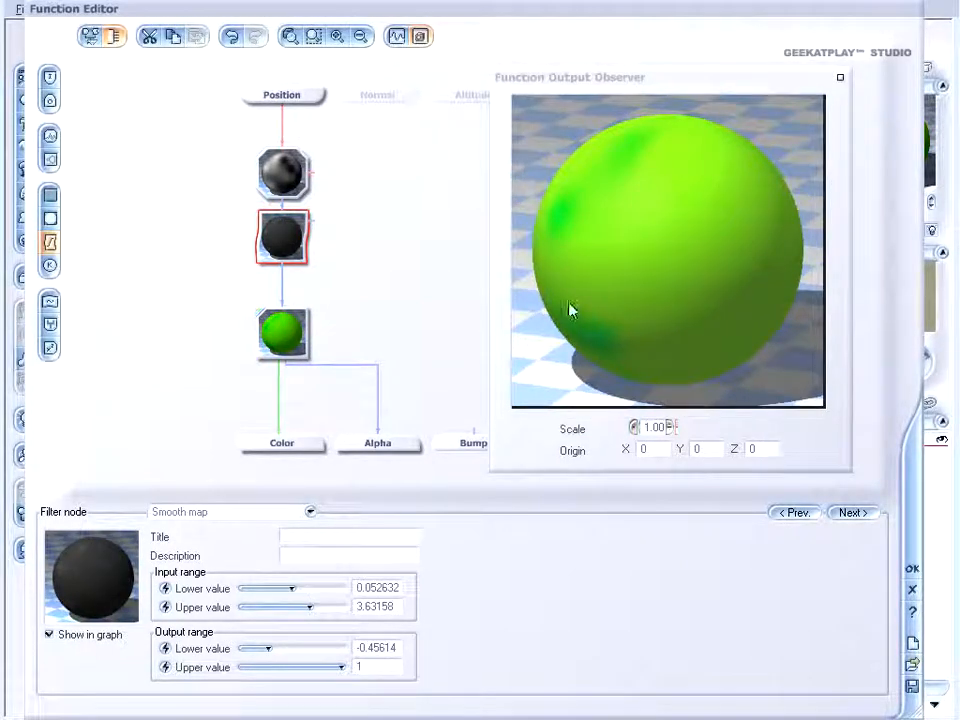
Change the filter type to Quantize with about 2.82 steps, contrast about 5.34 and brightness -1
click(291, 514)
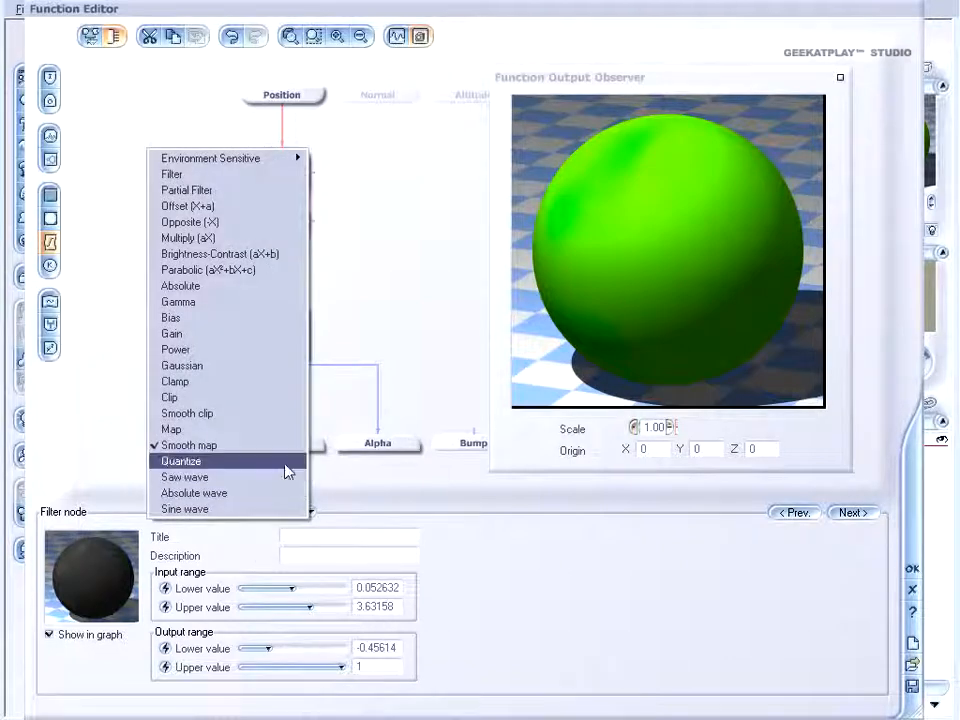
click(289, 459)
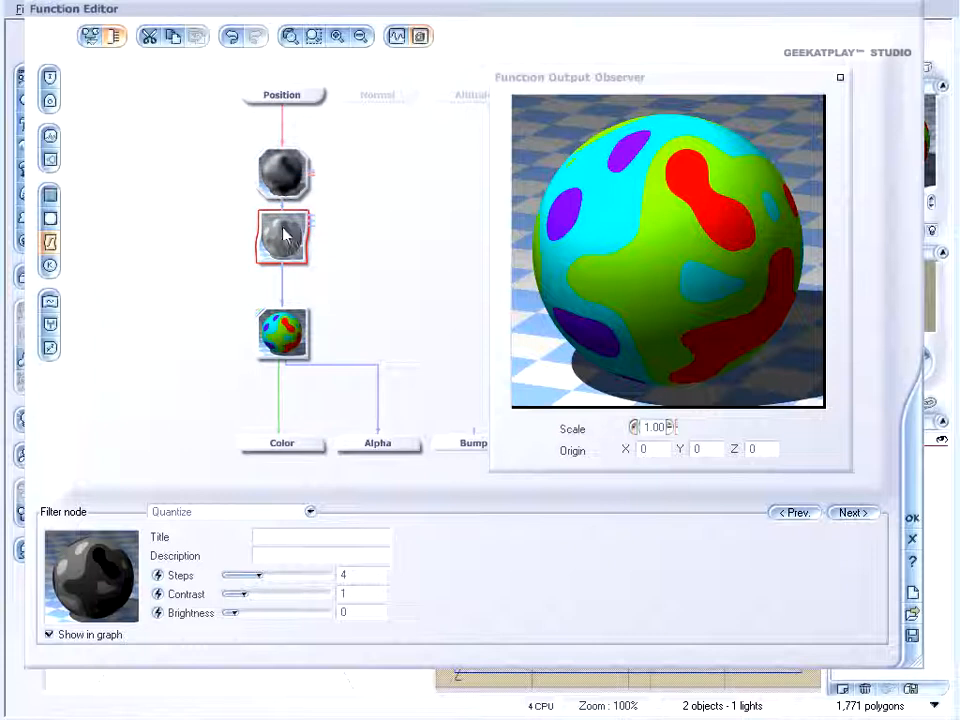
drag(273, 575, 288, 578)
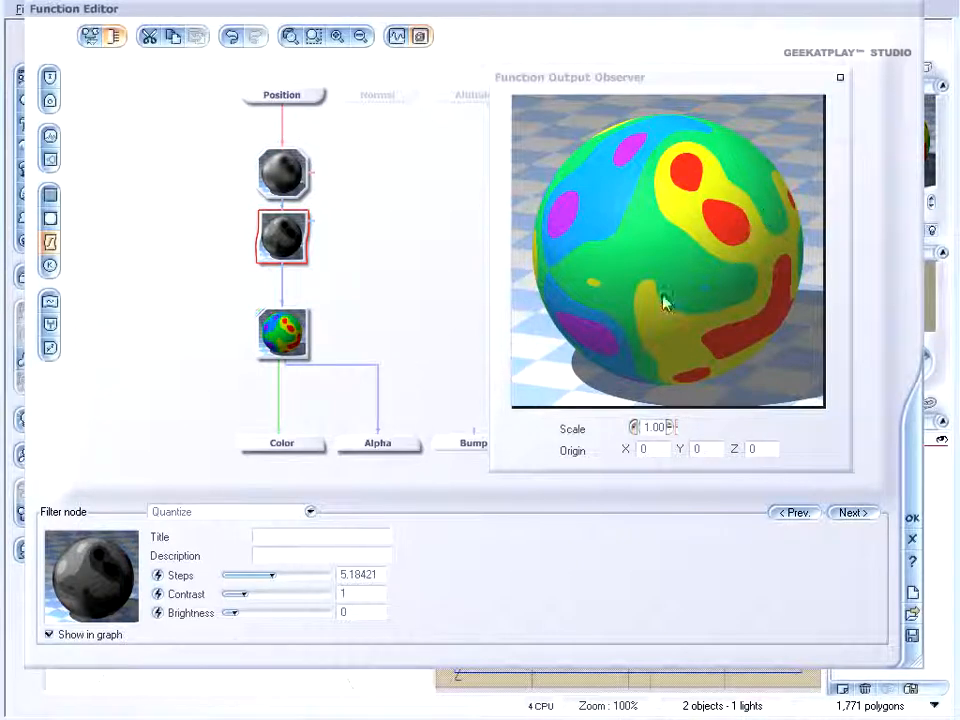
drag(271, 568, 226, 613)
drag(298, 594, 258, 574)
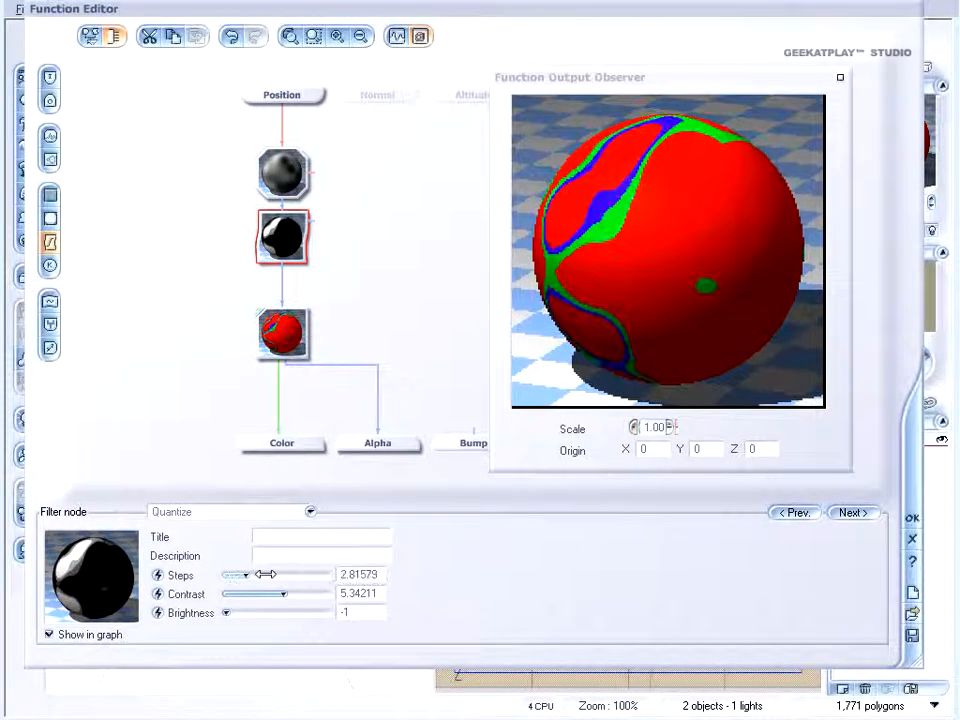
Switch the filter type through Saw wave and Absolute wave to Sine wave
click(268, 512)
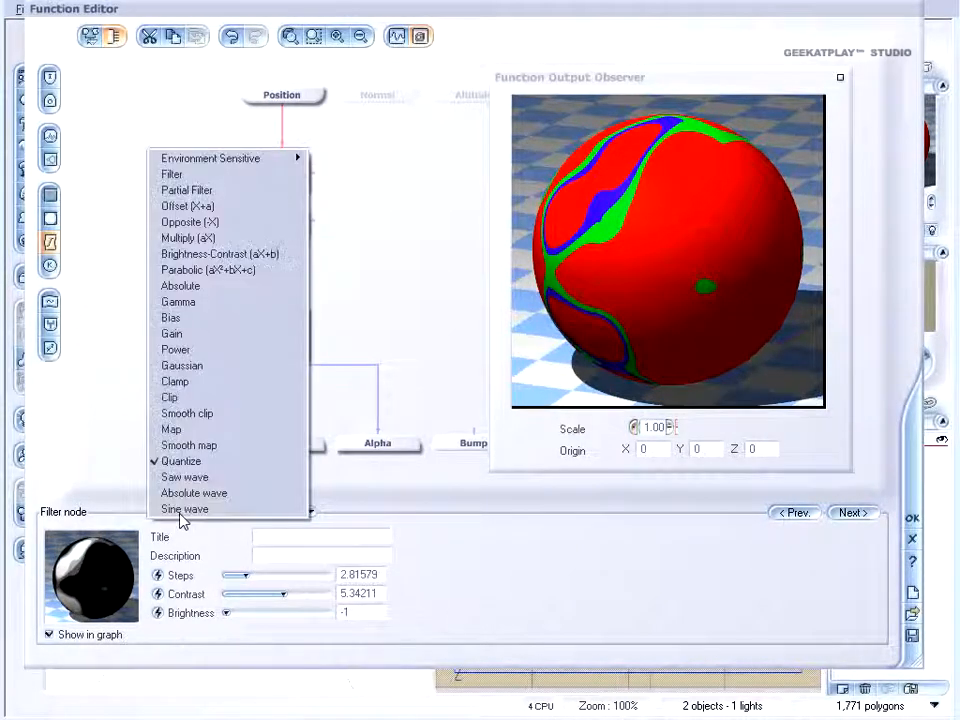
click(258, 478)
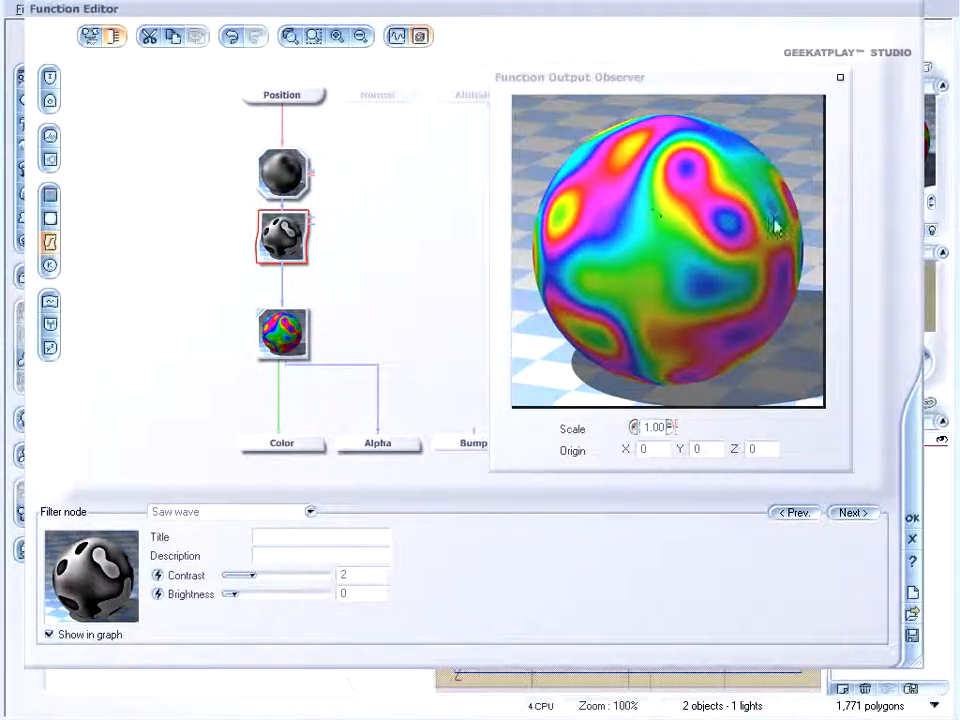
click(221, 511)
click(276, 497)
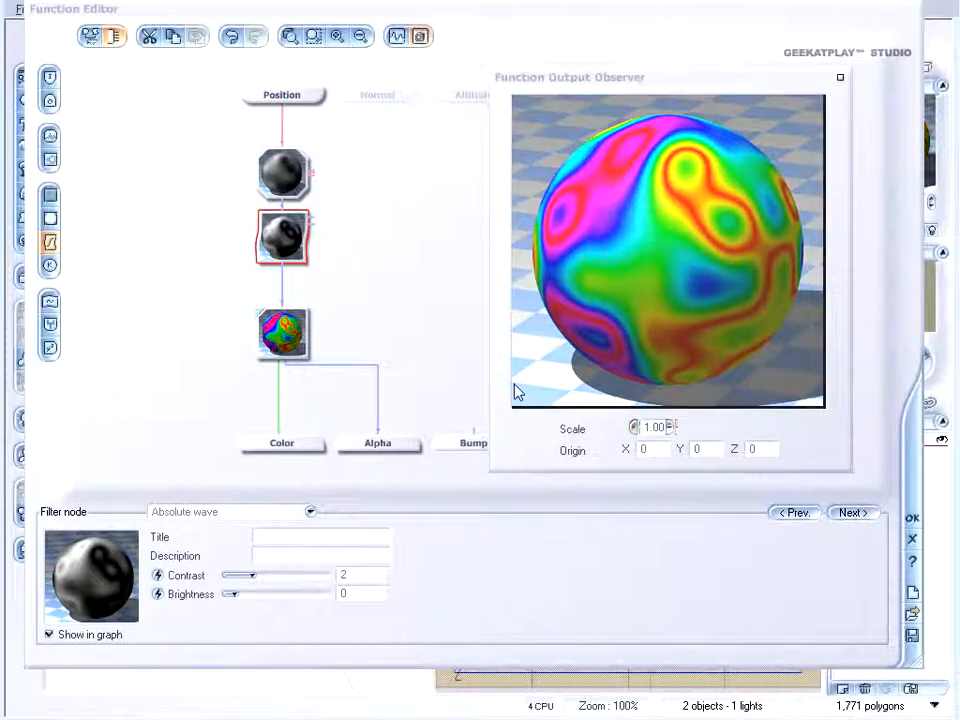
click(231, 513)
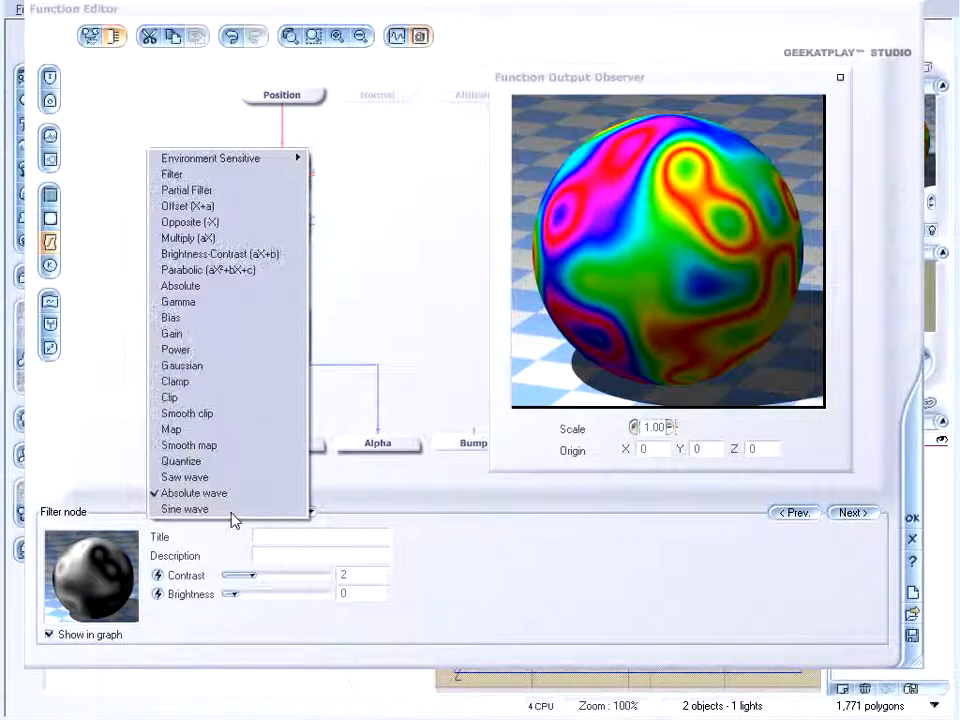
click(248, 509)
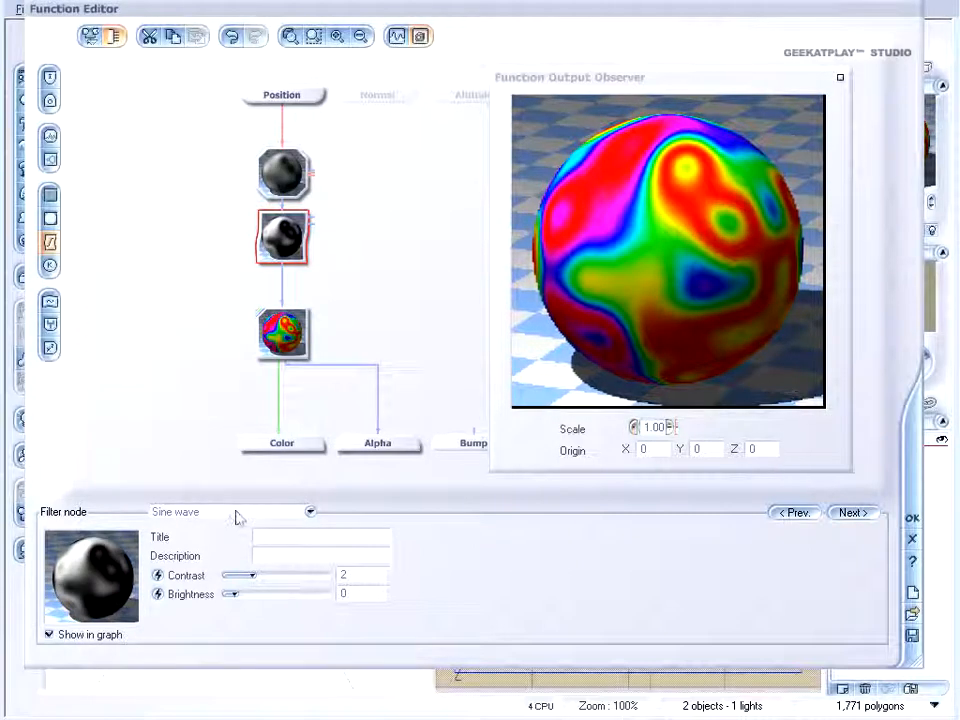
click(240, 513)
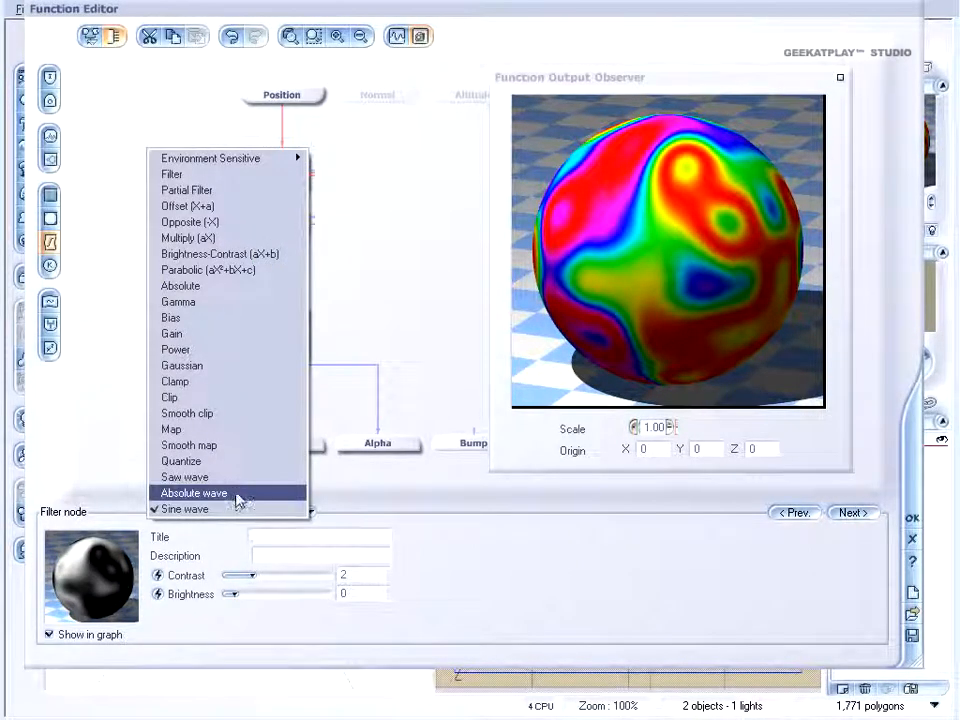
click(489, 545)
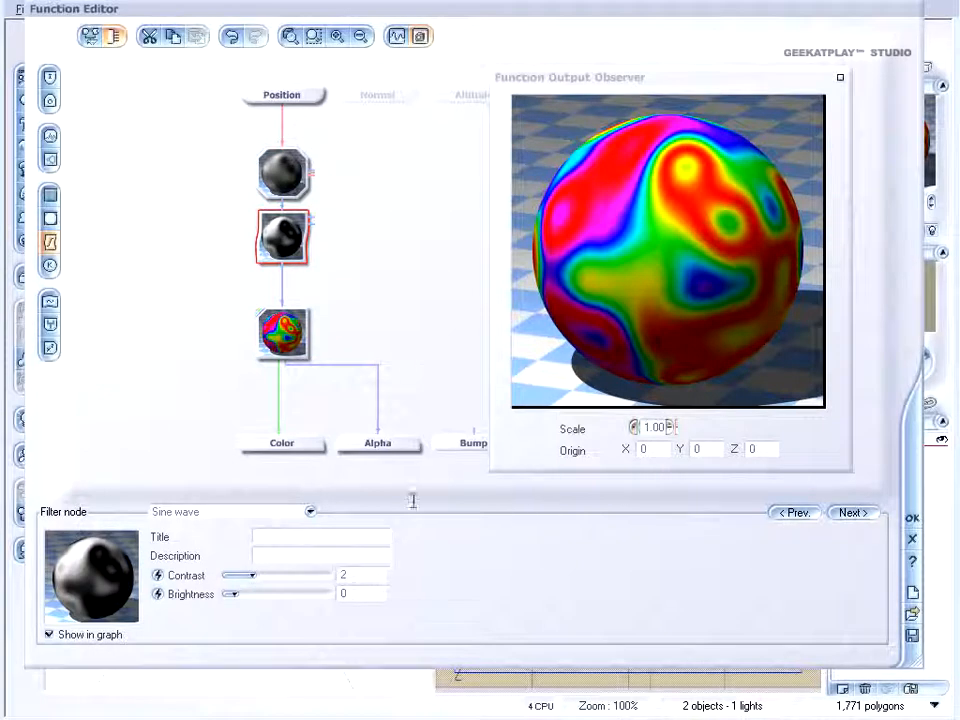
click(238, 512)
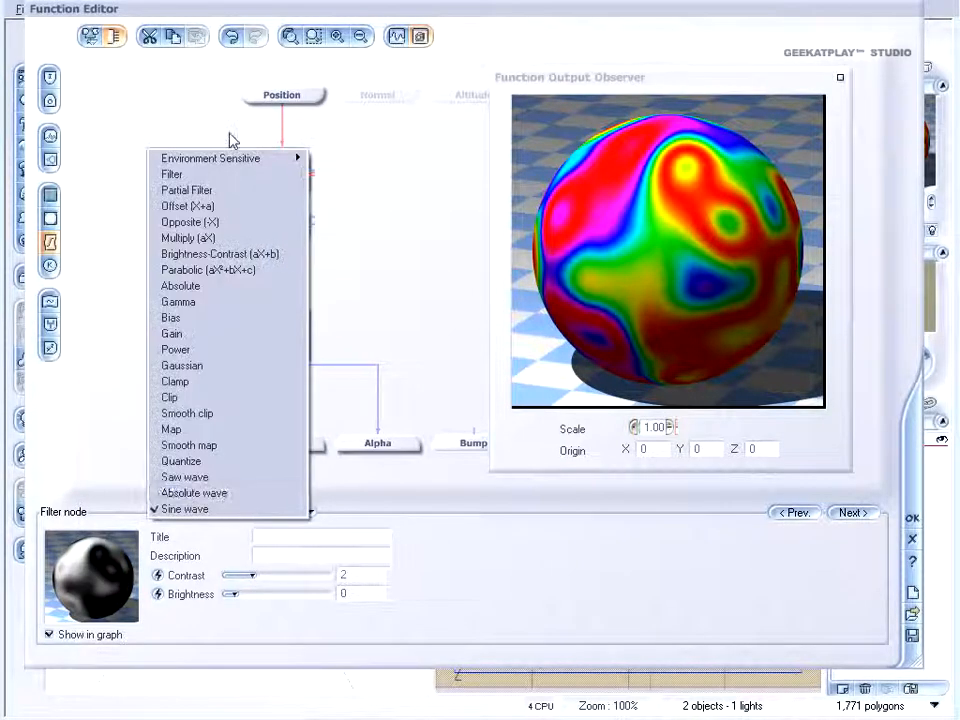
mouse_move(257, 160)
click(340, 159)
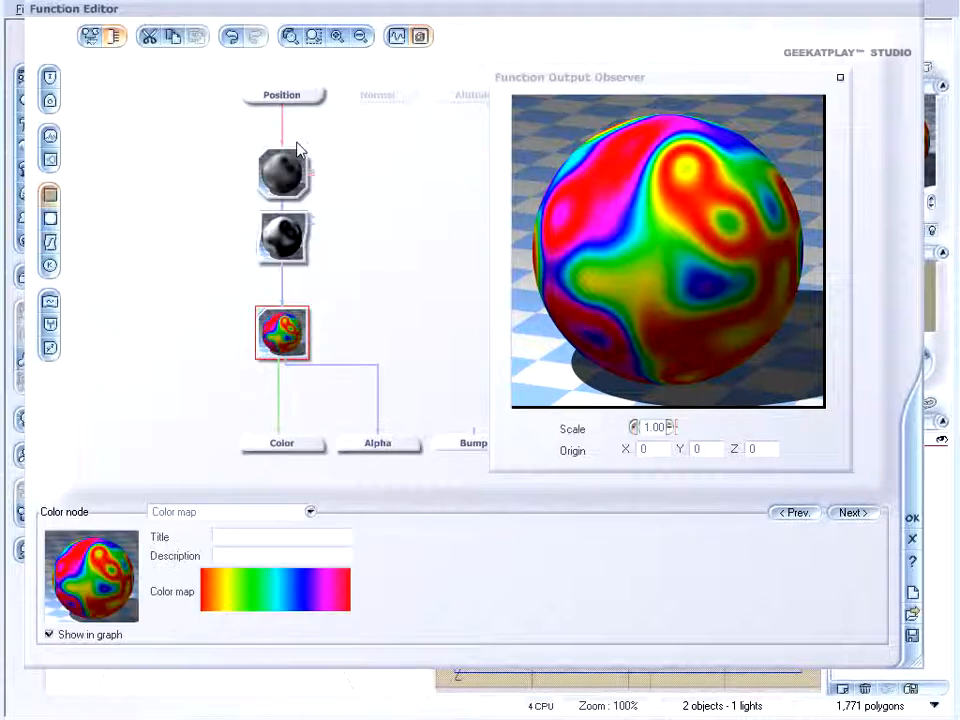
Reselect the filter node below the noise node and move the Function Output Observer closer to the node graph
click(283, 237)
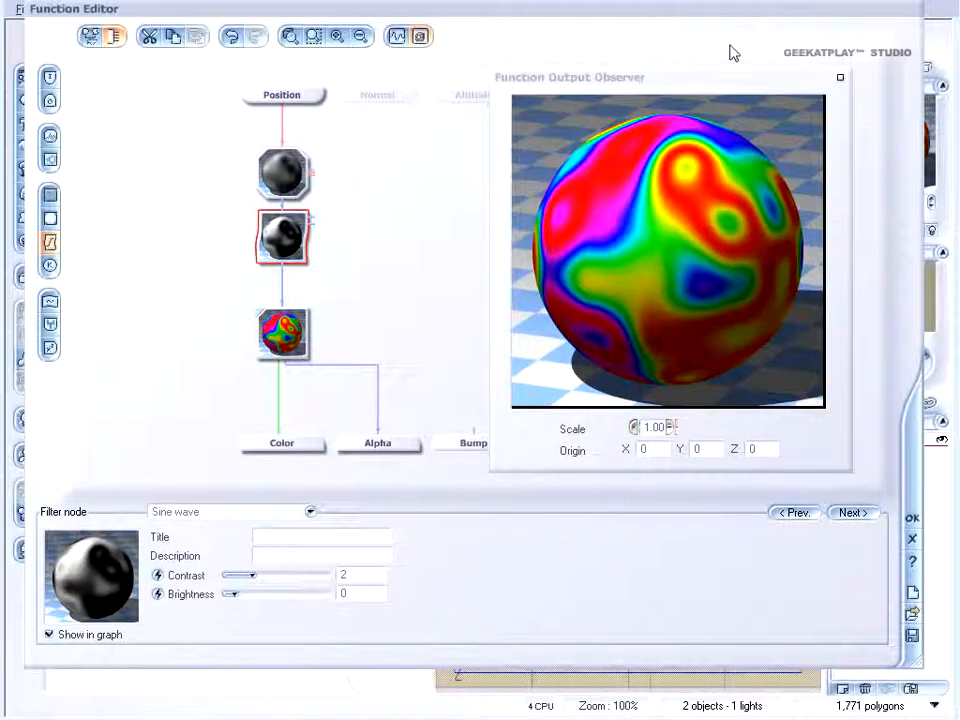
drag(727, 83, 697, 86)
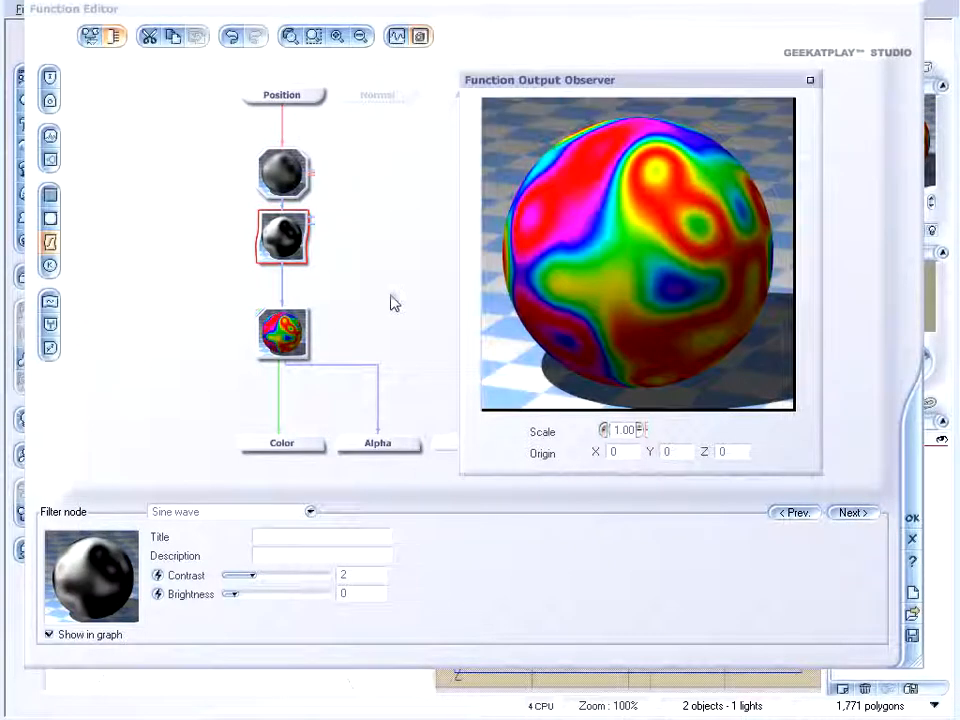